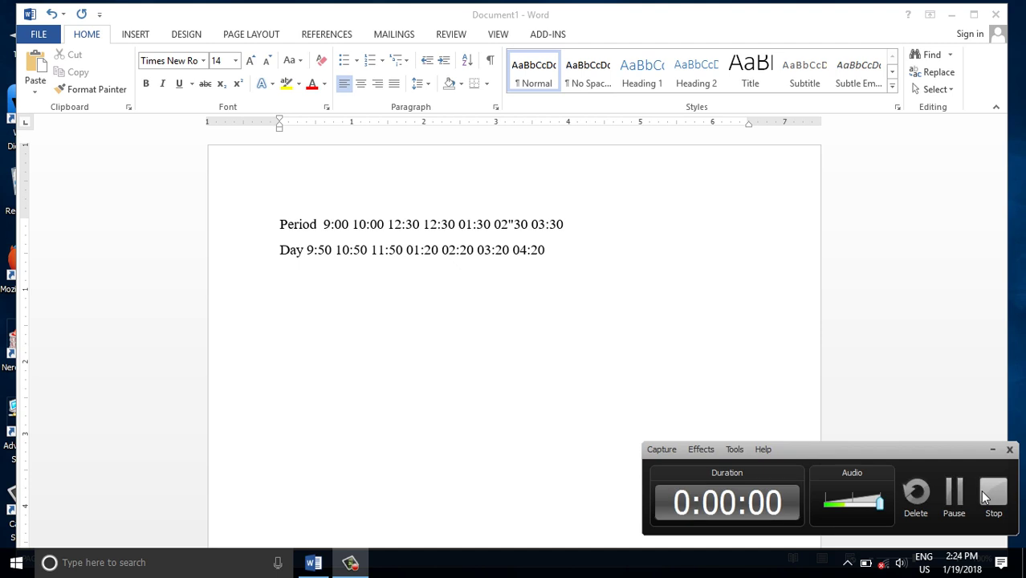
Set the paper size to A4 (8.27 × 11.69 in) with a 0.5-inch bottom margin.
{"action": "left_click", "coordinate": [993, 451]}
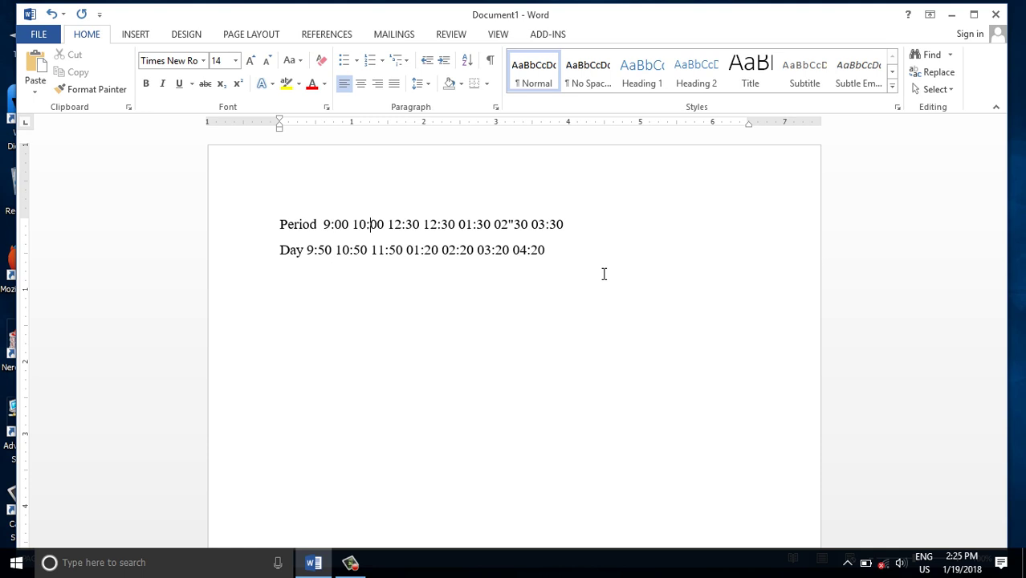
{"action": "left_click", "coordinate": [228, 36]}
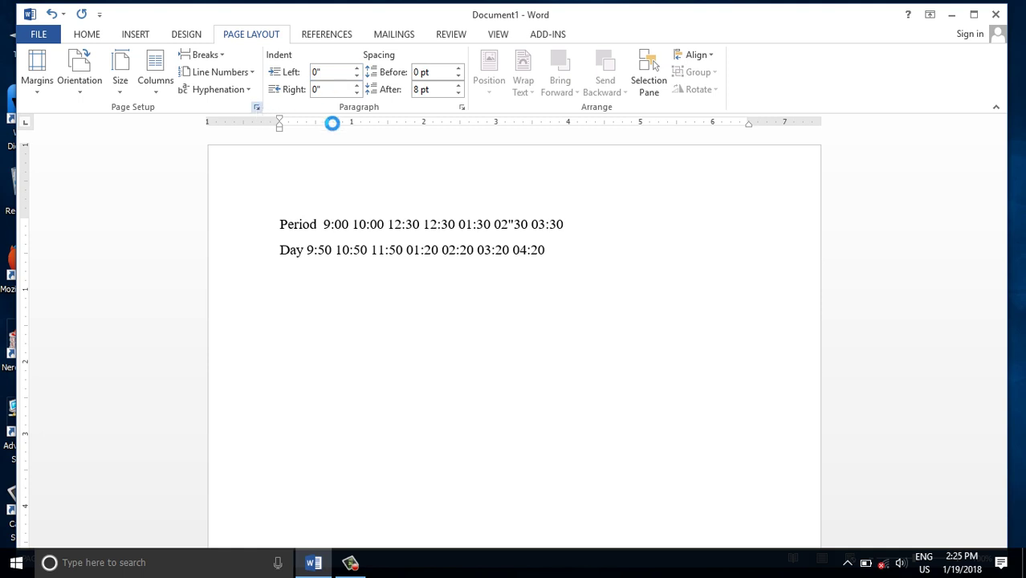
{"action": "left_click", "coordinate": [398, 149]}
{"action": "left_click", "coordinate": [400, 187]}
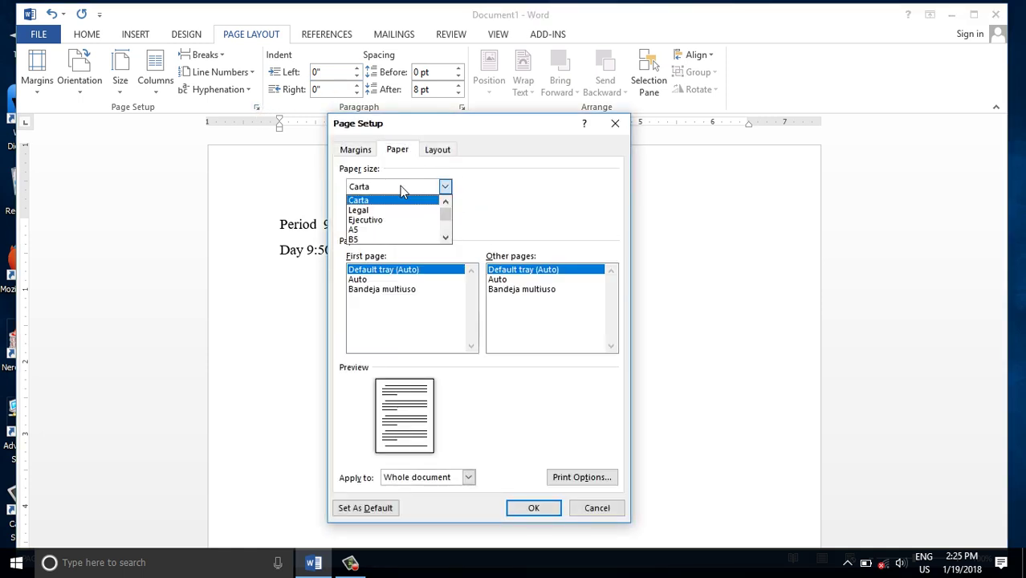
{"action": "left_click", "coordinate": [384, 240]}
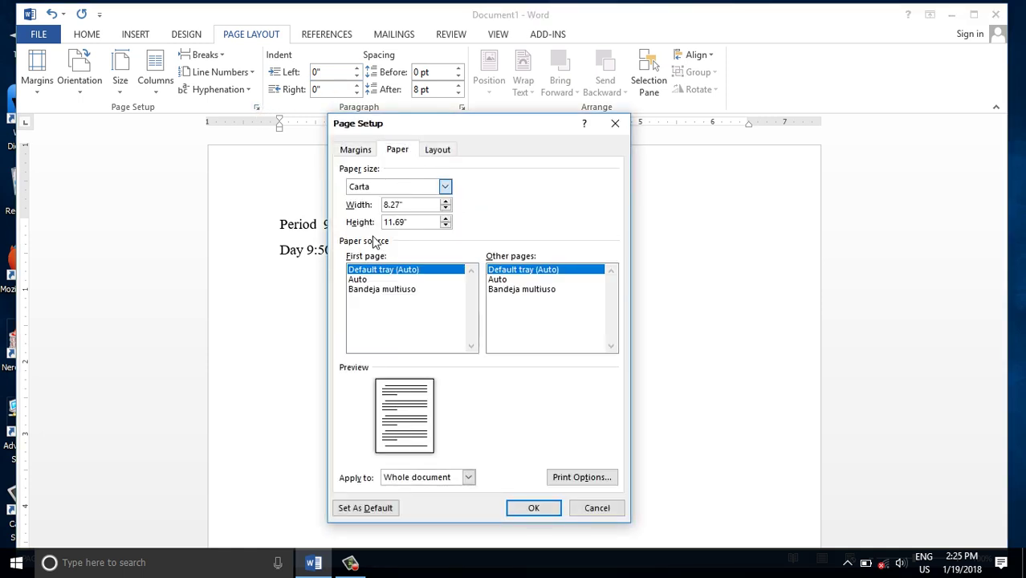
{"action": "left_click", "coordinate": [361, 150]}
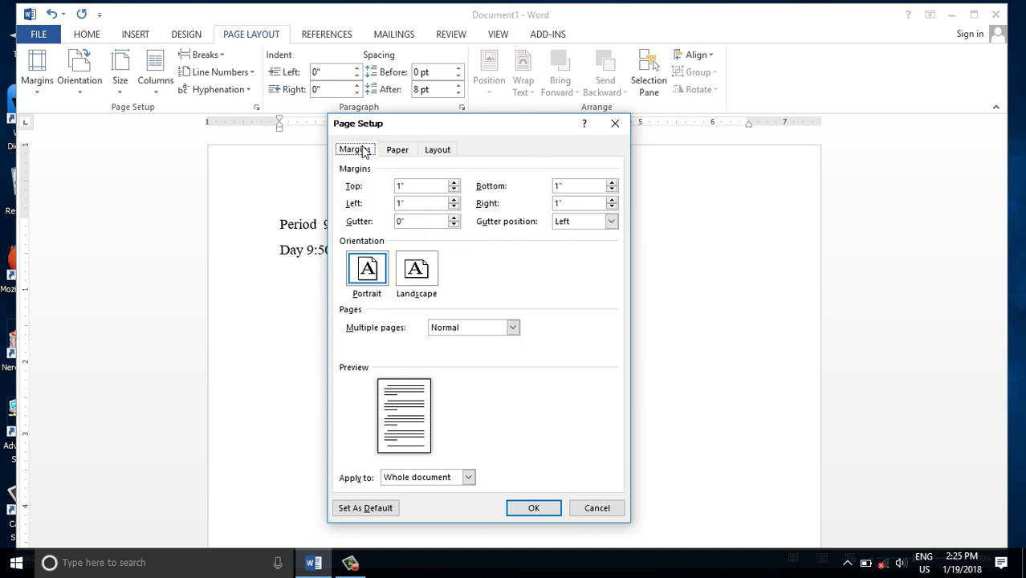
{"action": "double_click", "coordinate": [566, 185]}
{"action": "type", "text": "0.5"}
{"action": "key", "text": "Tab"}
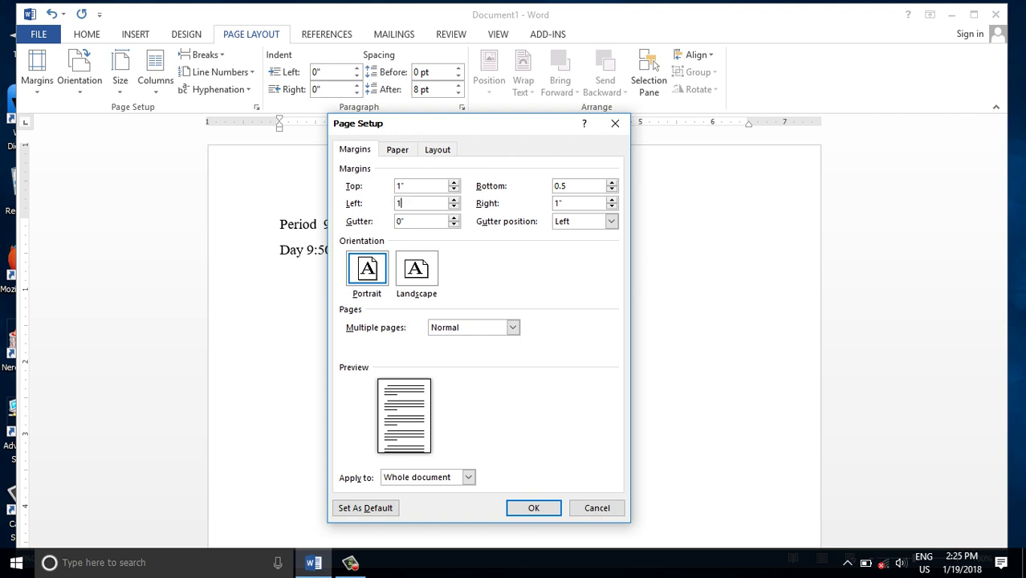
{"action": "key", "text": "Tab"}
{"action": "left_click", "coordinate": [533, 507]}
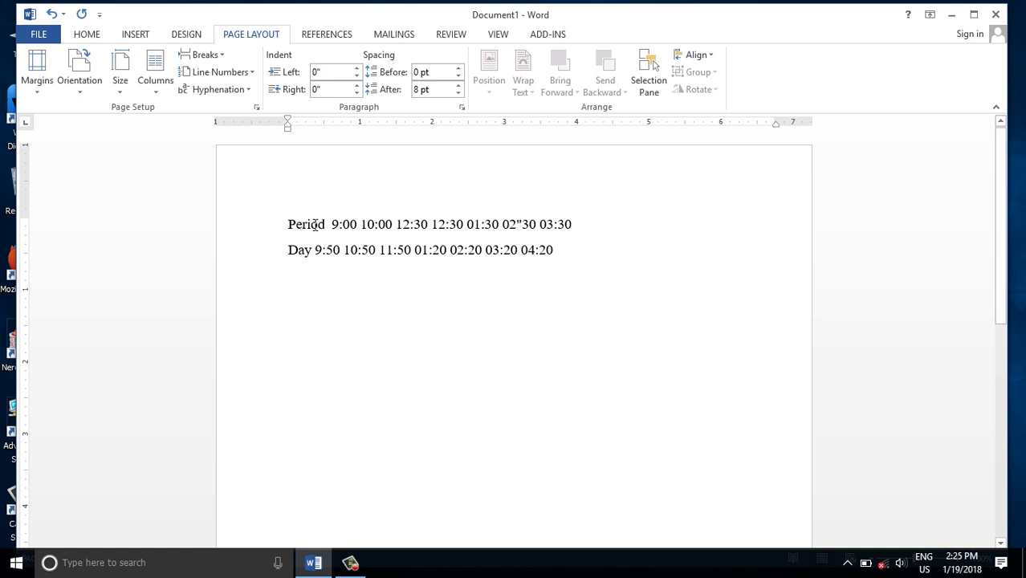
Insert tabs before 9:00 and 10:00 in the Period line.
{"action": "left_click", "coordinate": [88, 35]}
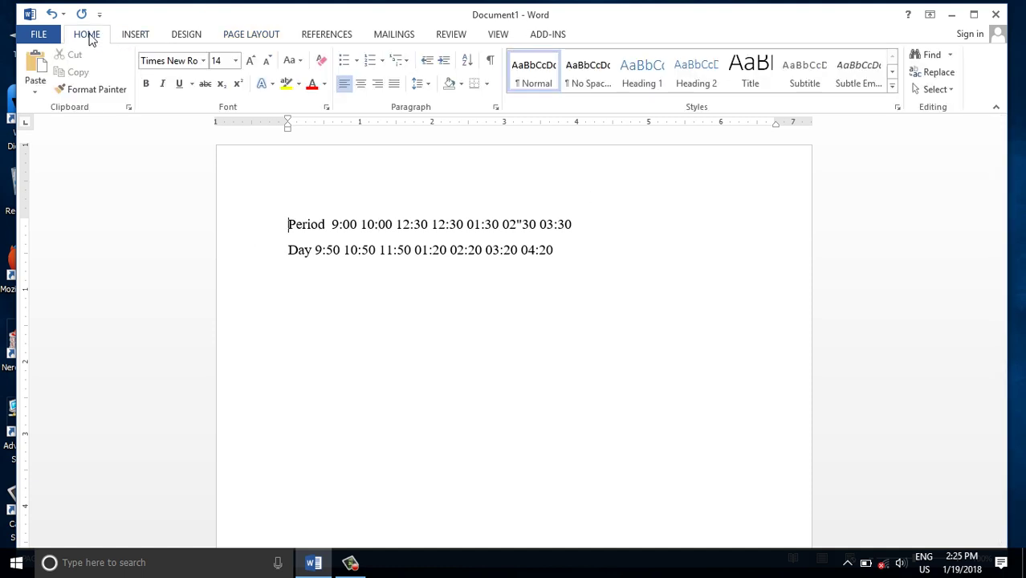
{"action": "left_click", "coordinate": [345, 250]}
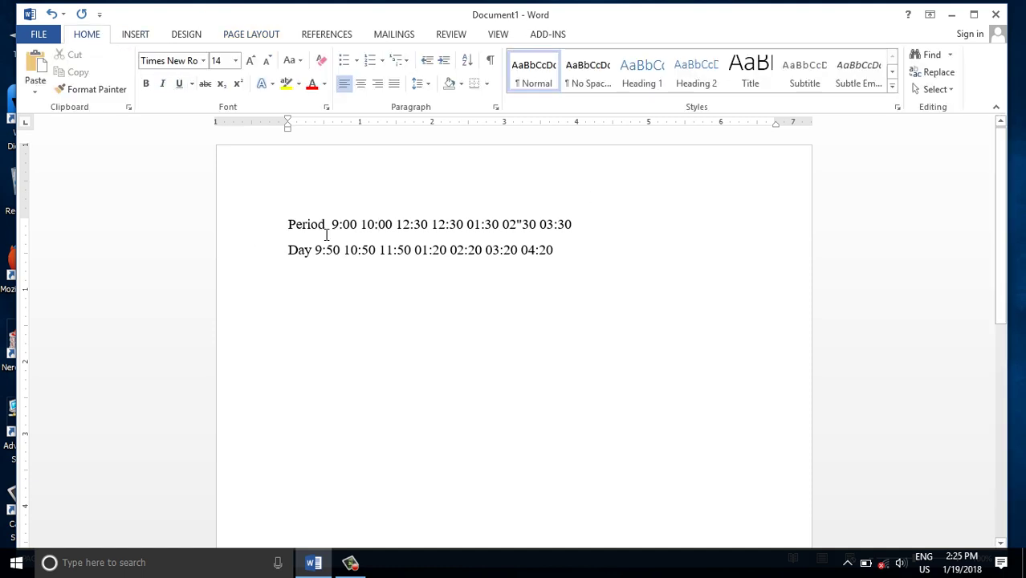
{"action": "scroll", "coordinate": [326, 234], "scroll_direction": "up", "scroll_amount": 1, "text": "ctrl"}
{"action": "left_click", "coordinate": [321, 229]}
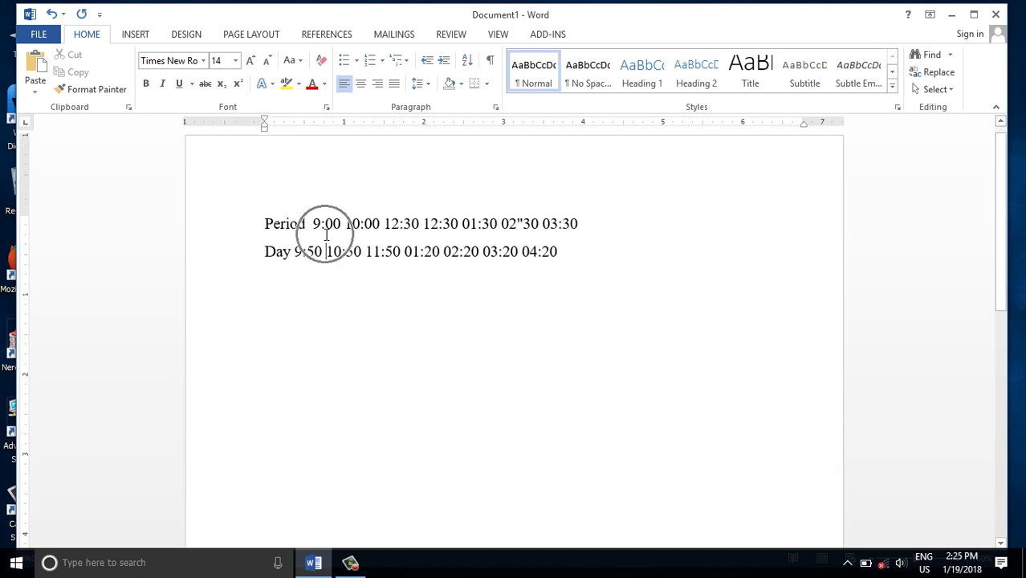
{"action": "left_click", "coordinate": [315, 222]}
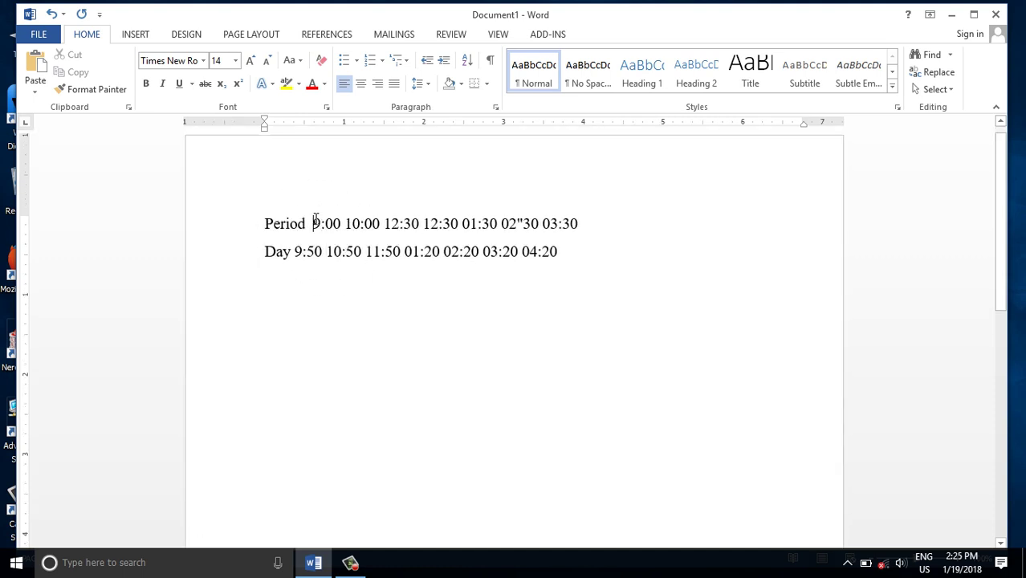
{"action": "key", "text": "Tab"}
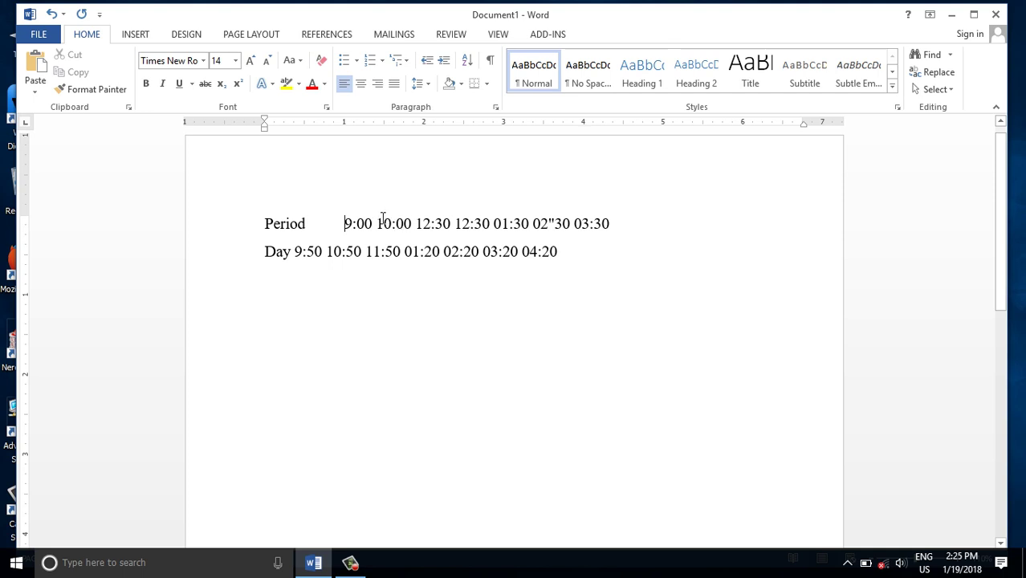
{"action": "left_click", "coordinate": [377, 222]}
{"action": "key", "text": "Tab"}
Tab before the second 12:30, 01:30 and 02:30, replacing the stray quote so it reads 02:30.
{"action": "left_click", "coordinate": [464, 222]}
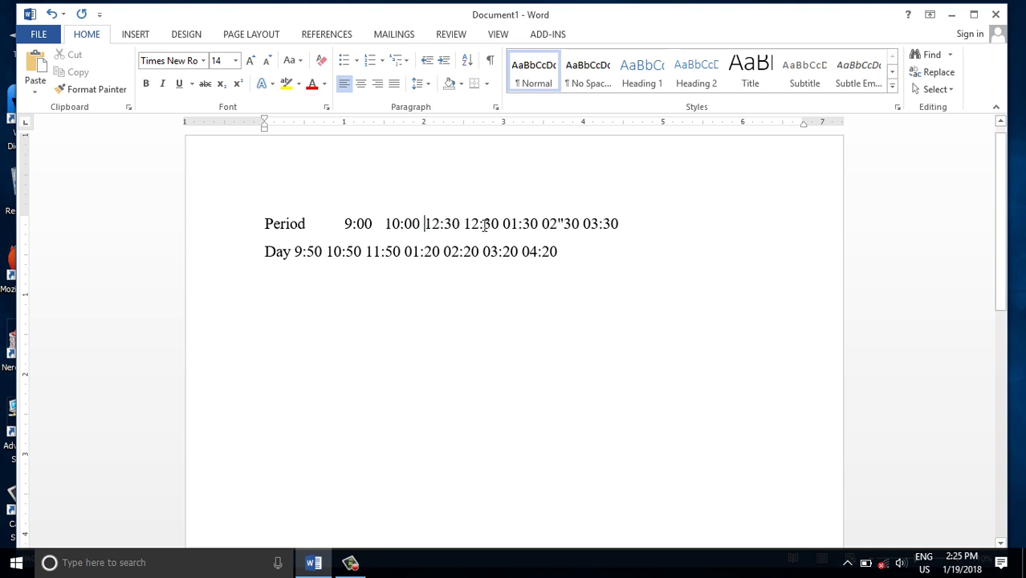
{"action": "key", "text": "Tab"}
{"action": "left_click", "coordinate": [505, 224]}
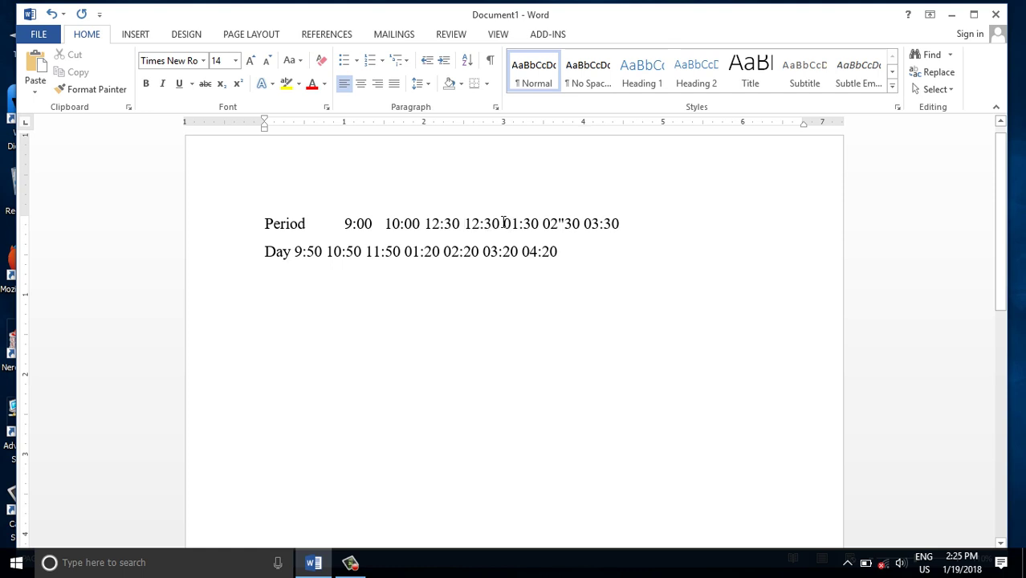
{"action": "key", "text": "Tab"}
{"action": "left_click", "coordinate": [544, 222]}
{"action": "key", "text": "Tab"}
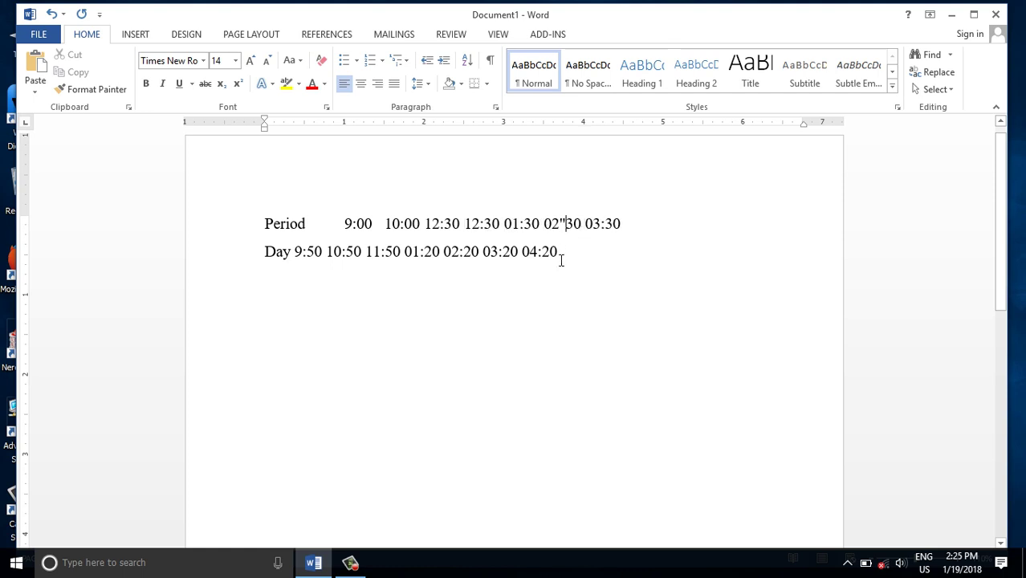
{"action": "key", "text": "BackSpace"}
{"action": "type", "text": ":"}
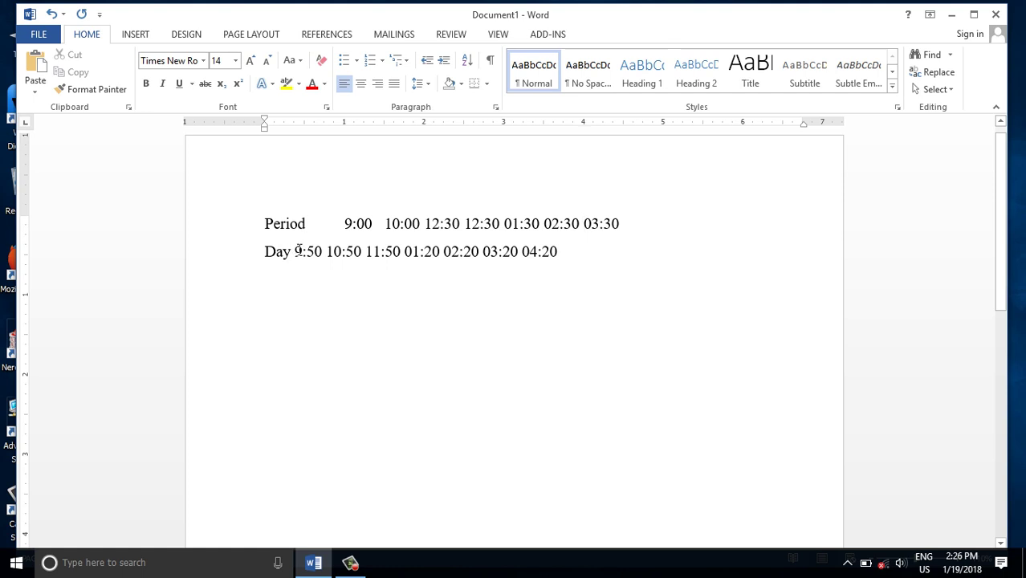
Tab the Day line's 9:50 and 10:50 and shorten 11:50 to 1:50.
{"action": "key", "text": "Tab"}
{"action": "left_click_drag", "start_coordinate": [333, 254], "coordinate": [338, 253]}
{"action": "key", "text": "Tab"}
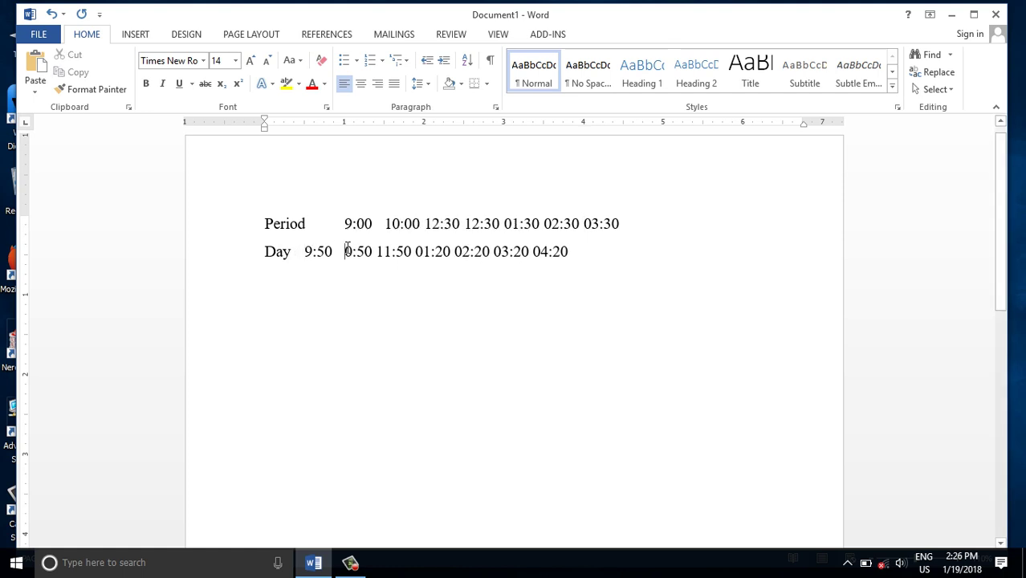
{"action": "type", "text": "1"}
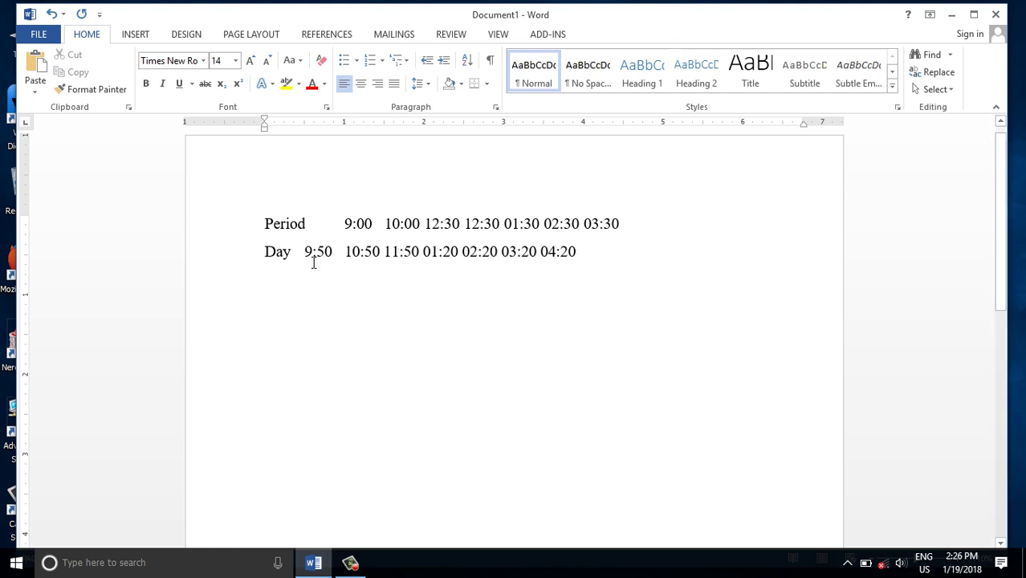
{"action": "left_click", "coordinate": [341, 253]}
{"action": "key", "text": "Tab"}
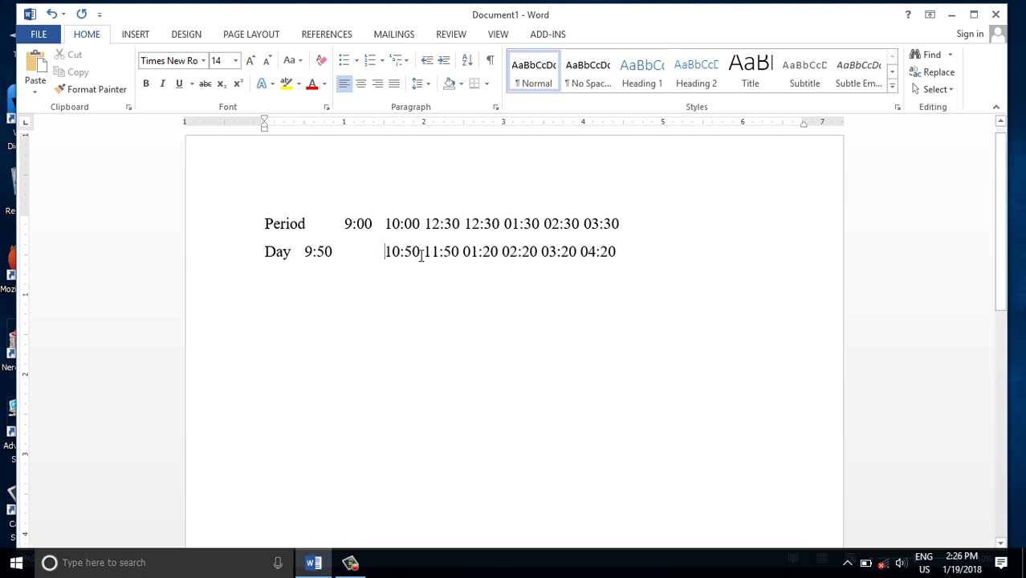
{"action": "left_click", "coordinate": [427, 254]}
{"action": "key", "text": "Delete"}
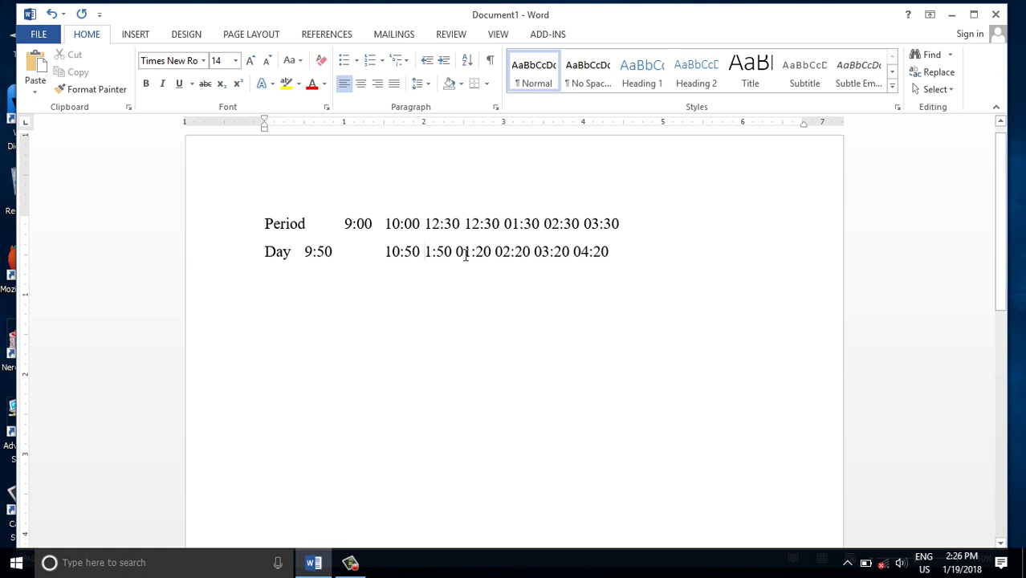
Replace spaces with tabs before 01:20, 02:20, 03:20 and 04:20, then select both lines.
{"action": "left_click", "coordinate": [456, 252]}
{"action": "key", "text": "Tab"}
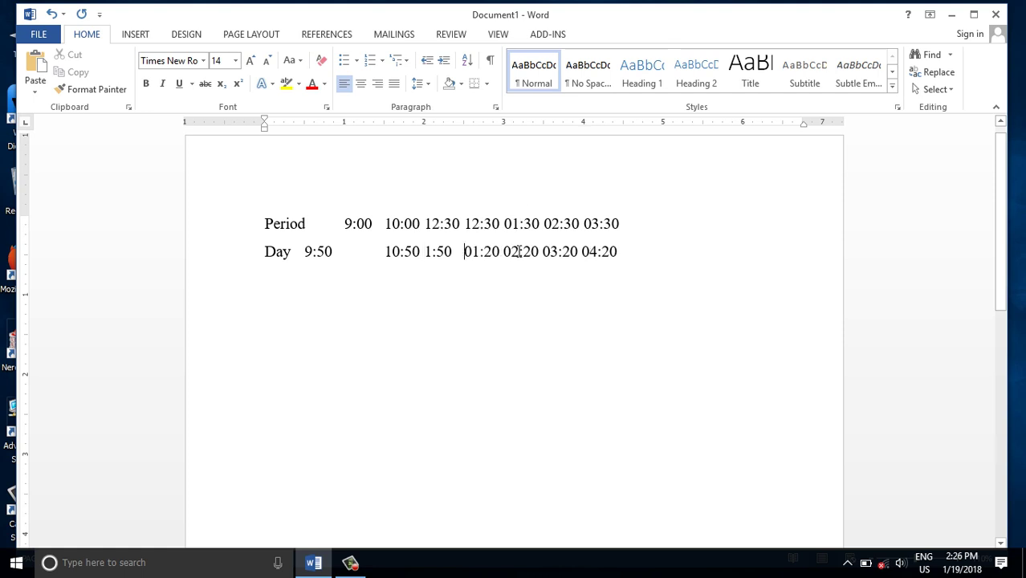
{"action": "key", "text": "ctrl+Right"}
{"action": "key", "text": "BackSpace"}
{"action": "key", "text": "Tab"}
{"action": "key", "text": "ctrl+Right"}
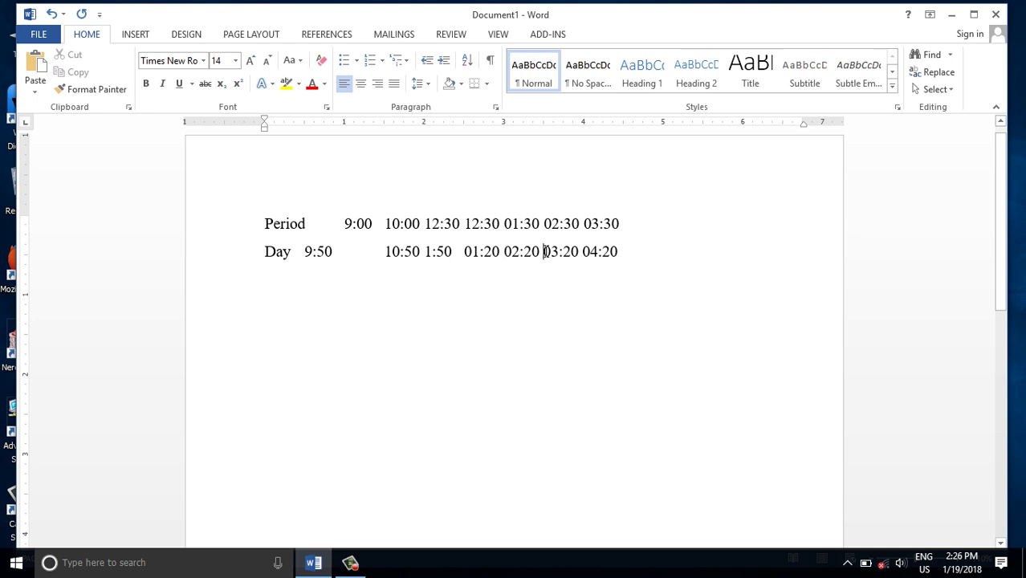
{"action": "key", "text": "BackSpace"}
{"action": "key", "text": "Tab"}
{"action": "key", "text": "BackSpace"}
{"action": "key", "text": "Tab"}
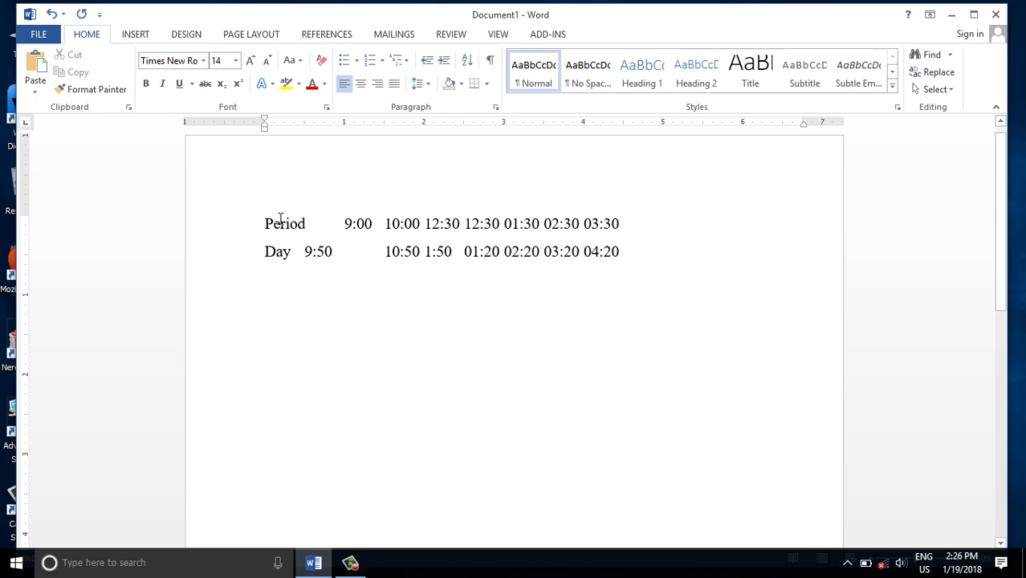
{"action": "left_click_drag", "start_coordinate": [262, 222], "coordinate": [639, 273]}
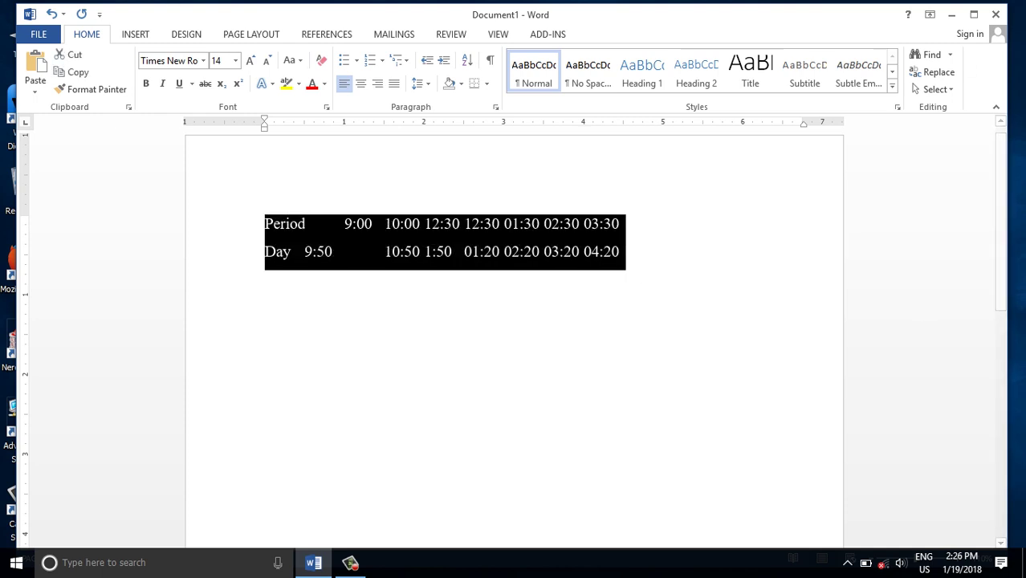
Add five left tab stops on the ruler for the time columns.
{"action": "left_click", "coordinate": [355, 125]}
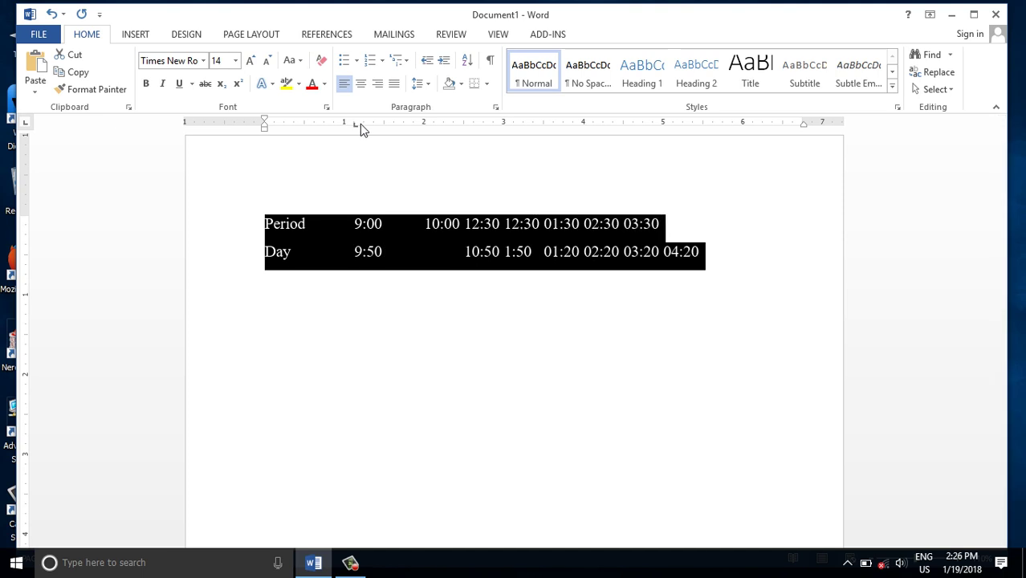
{"action": "left_click", "coordinate": [465, 125]}
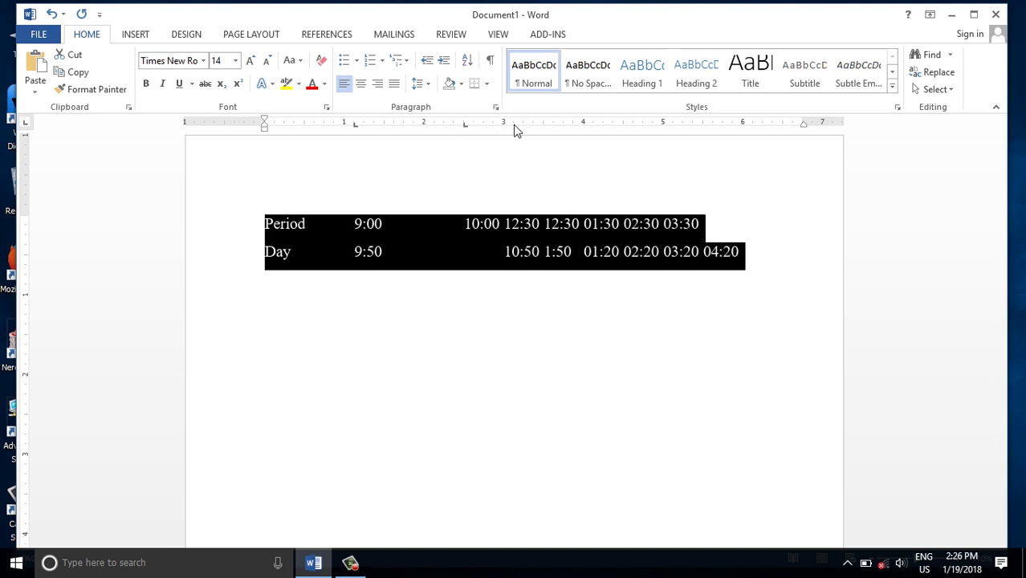
{"action": "left_click", "coordinate": [587, 125]}
{"action": "left_click", "coordinate": [671, 125]}
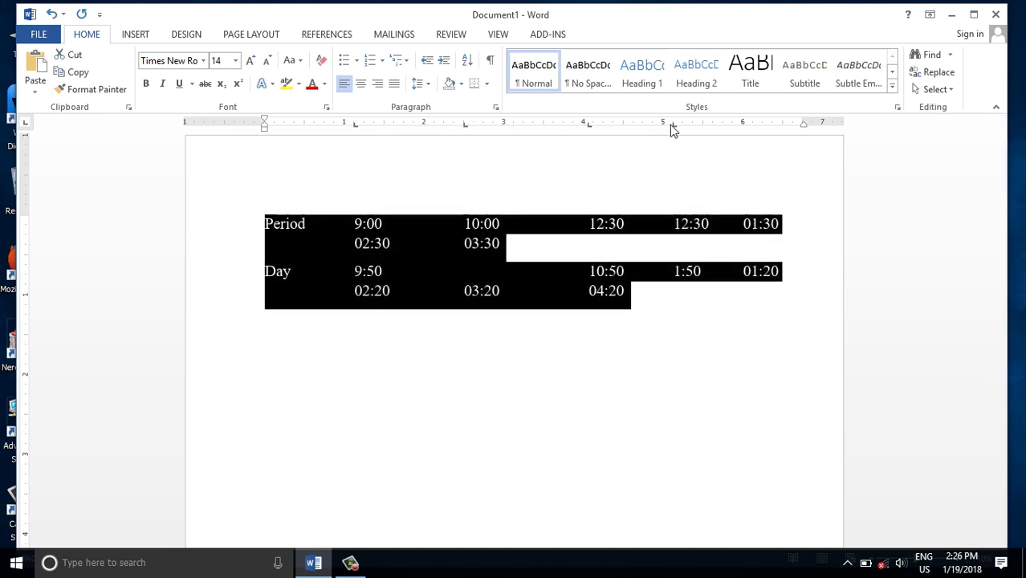
{"action": "left_click", "coordinate": [747, 126]}
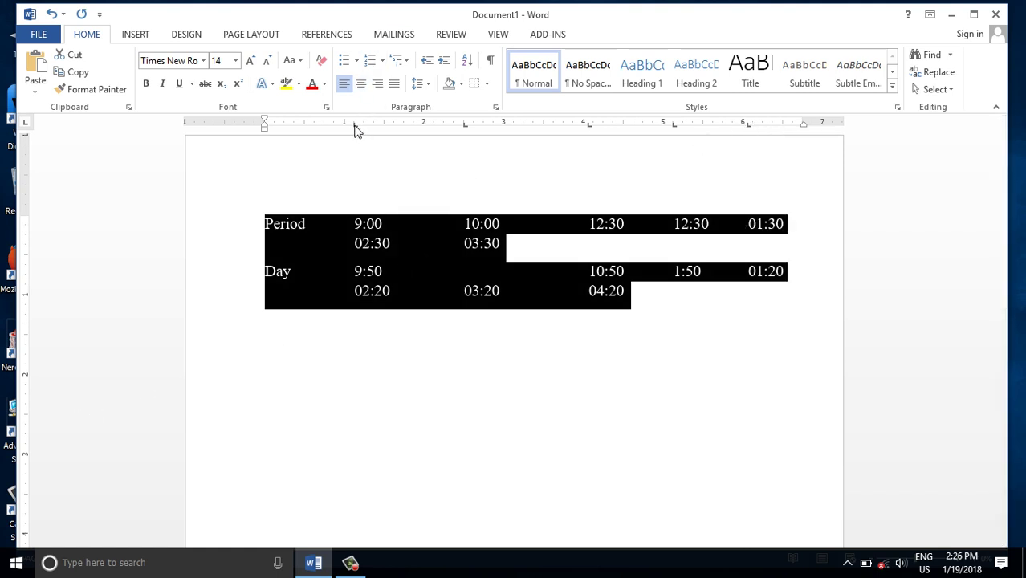
Drag the five tab stops left so the 9:00 through 01:30 columns sit closer together.
{"action": "left_click_drag", "start_coordinate": [354, 124], "coordinate": [325, 127]}
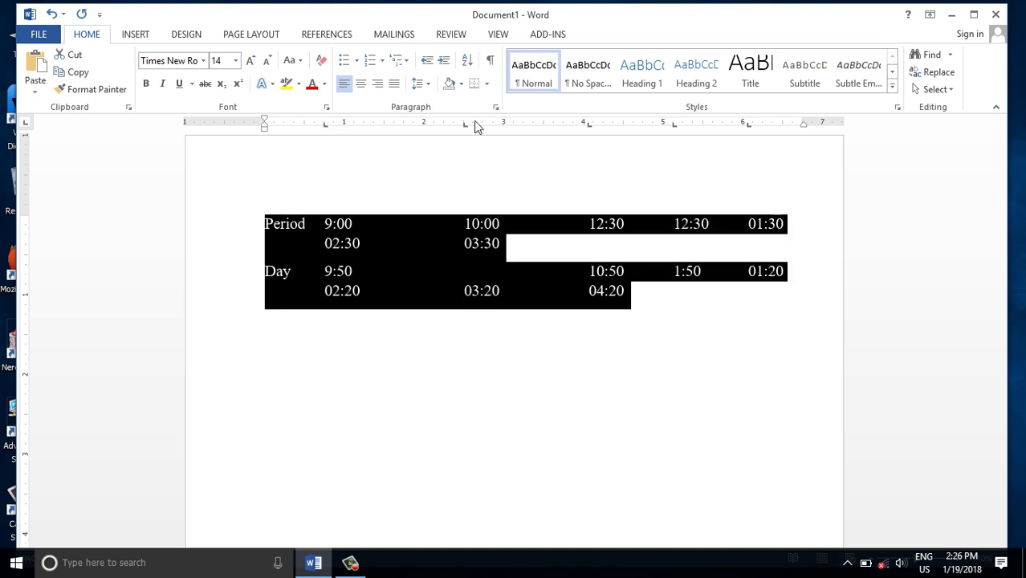
{"action": "left_click_drag", "start_coordinate": [465, 124], "coordinate": [394, 130]}
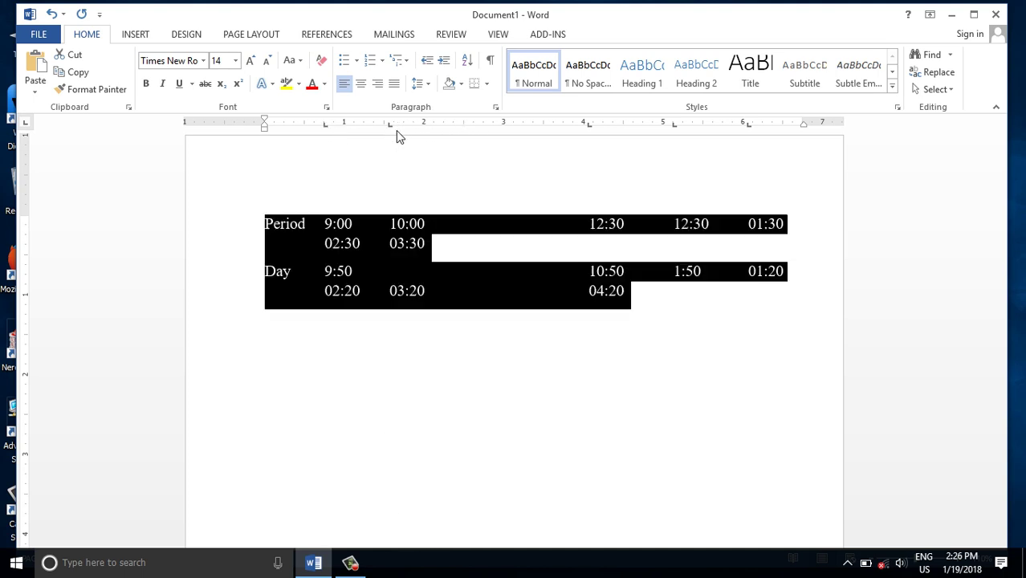
{"action": "left_click_drag", "start_coordinate": [587, 125], "coordinate": [464, 127]}
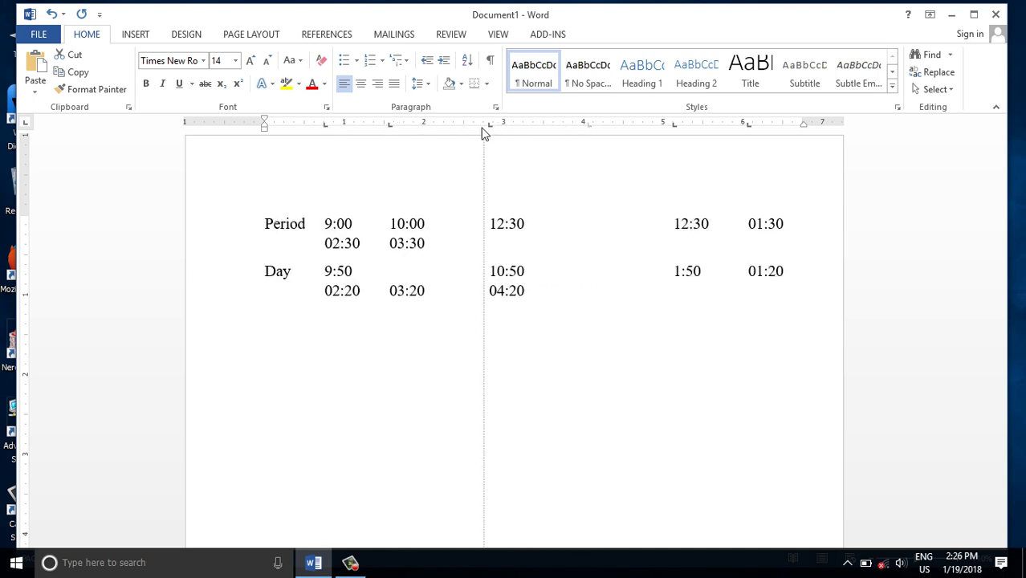
{"action": "left_click_drag", "start_coordinate": [673, 124], "coordinate": [535, 126]}
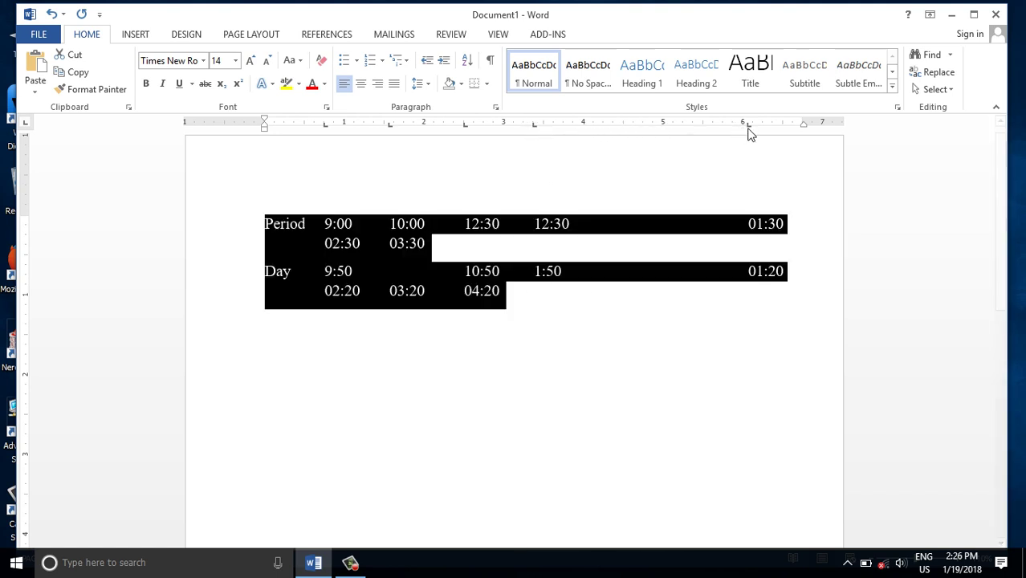
{"action": "left_click_drag", "start_coordinate": [746, 125], "coordinate": [599, 125]}
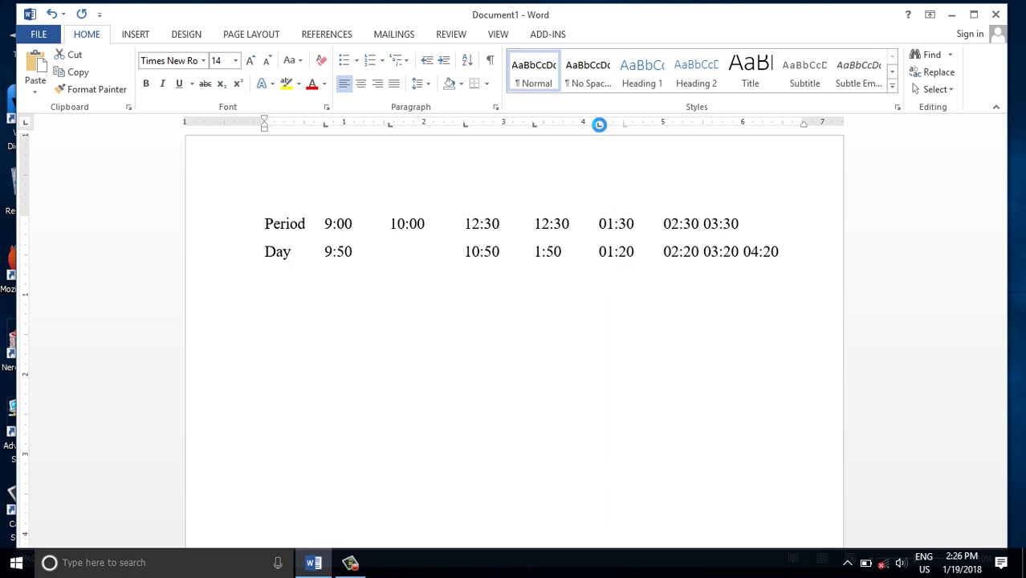
Add tab stops giving 02:30 and 03:30 their own columns.
{"action": "left_click", "coordinate": [679, 127]}
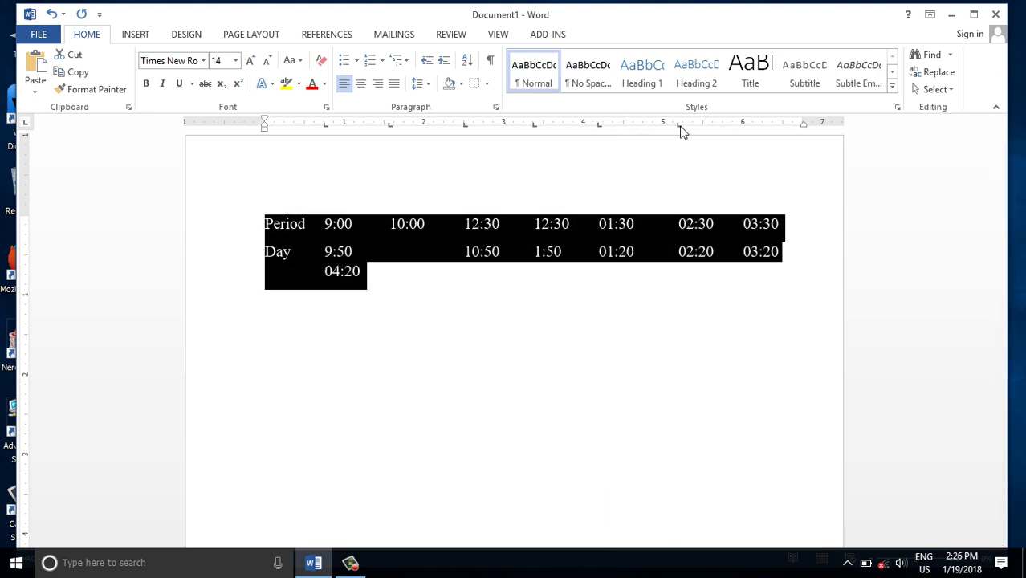
{"action": "left_click", "coordinate": [748, 127]}
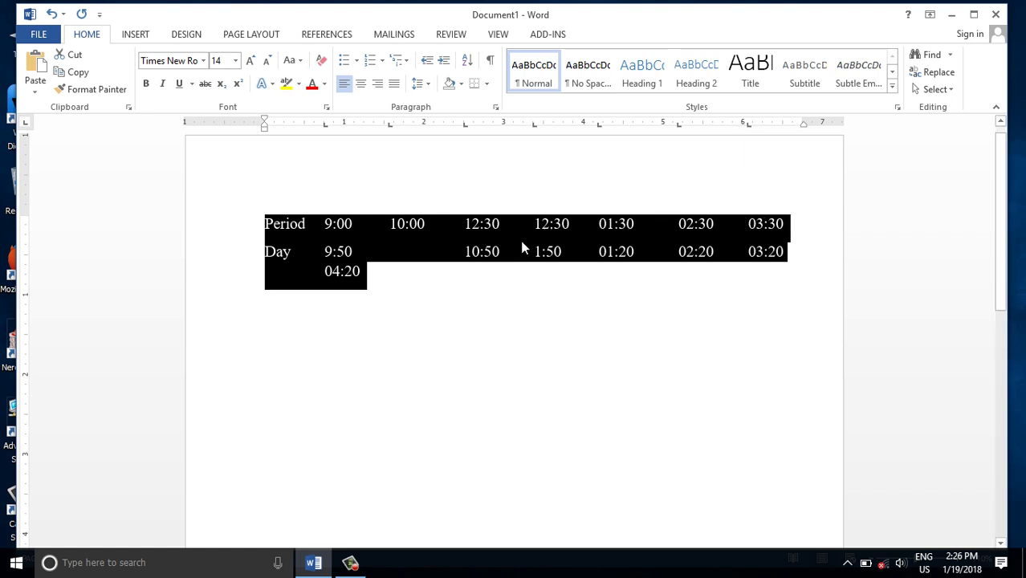
{"action": "left_click", "coordinate": [464, 256]}
Remove the extra tab before 10:50, restore 11:50, and drag the last tab stop left.
{"action": "key", "text": "BackSpace"}
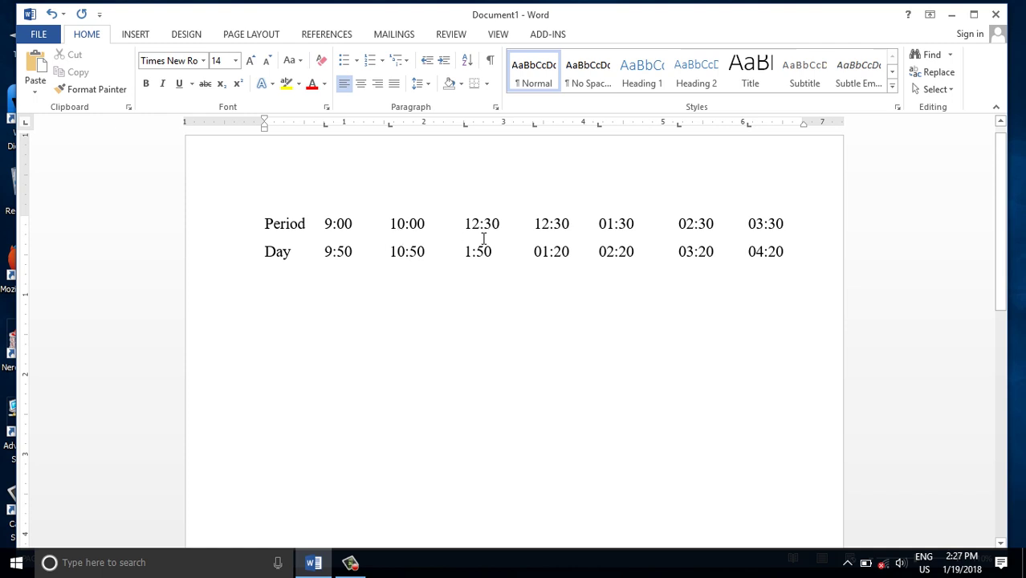
{"action": "type", "text": "1"}
{"action": "mouse_move", "coordinate": [264, 223]}
{"action": "left_mouse_down"}
{"action": "mouse_move", "coordinate": [843, 241]}
{"action": "mouse_move", "coordinate": [841, 254]}
{"action": "left_mouse_up"}
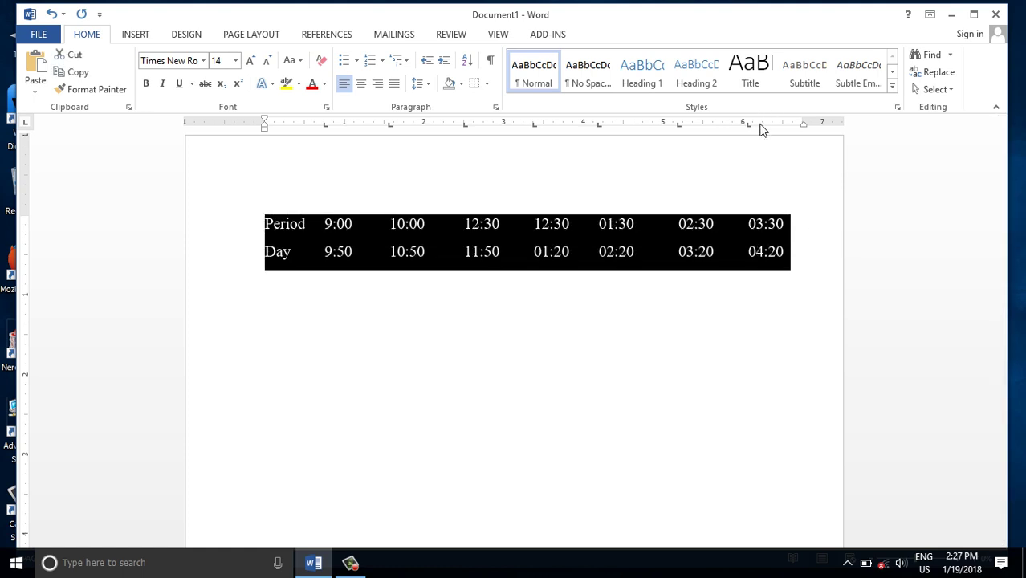
{"action": "left_click_drag", "start_coordinate": [747, 124], "coordinate": [674, 124]}
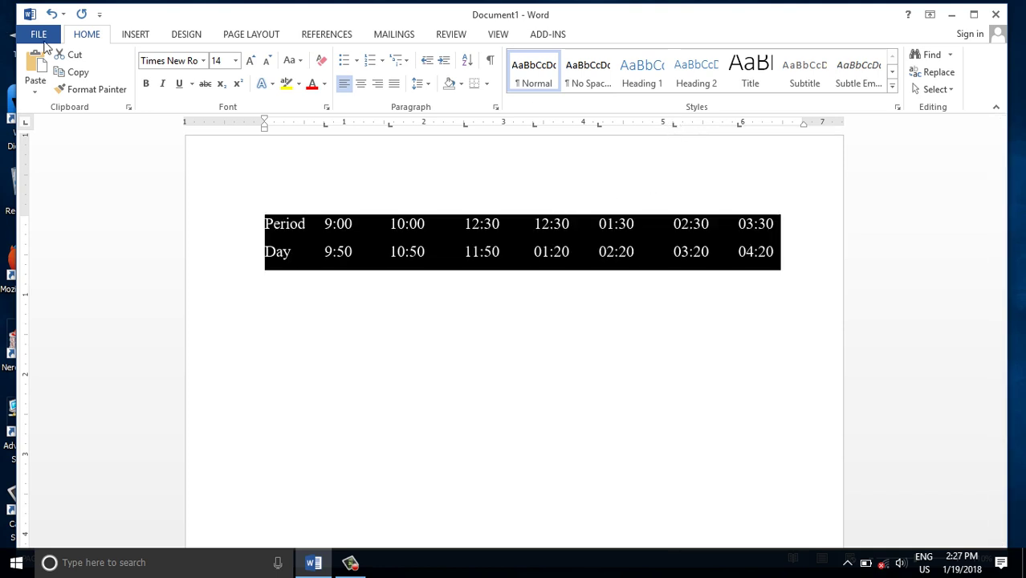
Convert the two tabbed lines into an eight-column bordered table.
{"action": "left_click", "coordinate": [133, 37]}
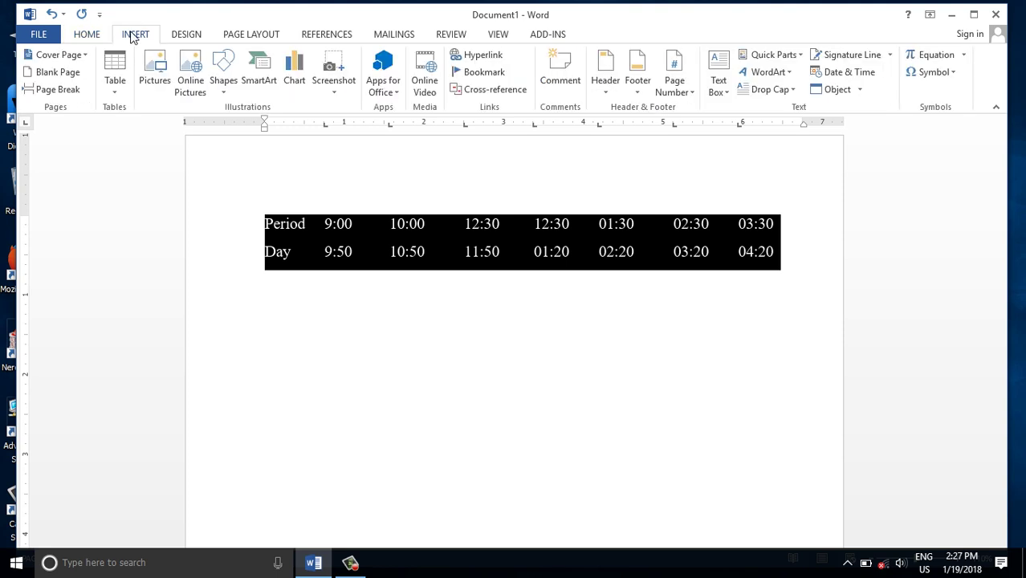
{"action": "left_click", "coordinate": [115, 88]}
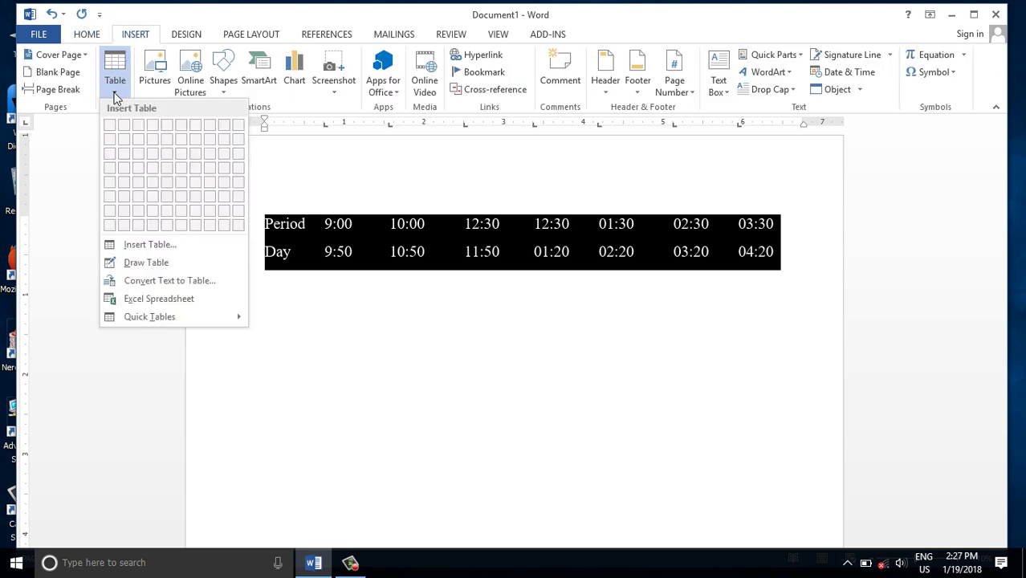
{"action": "left_click", "coordinate": [184, 281]}
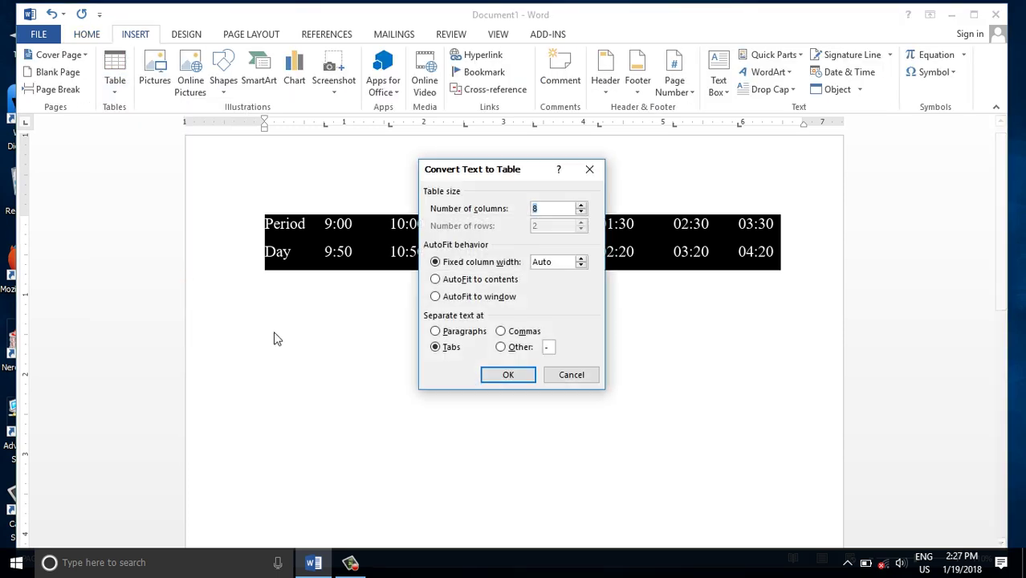
{"action": "left_click", "coordinate": [508, 374]}
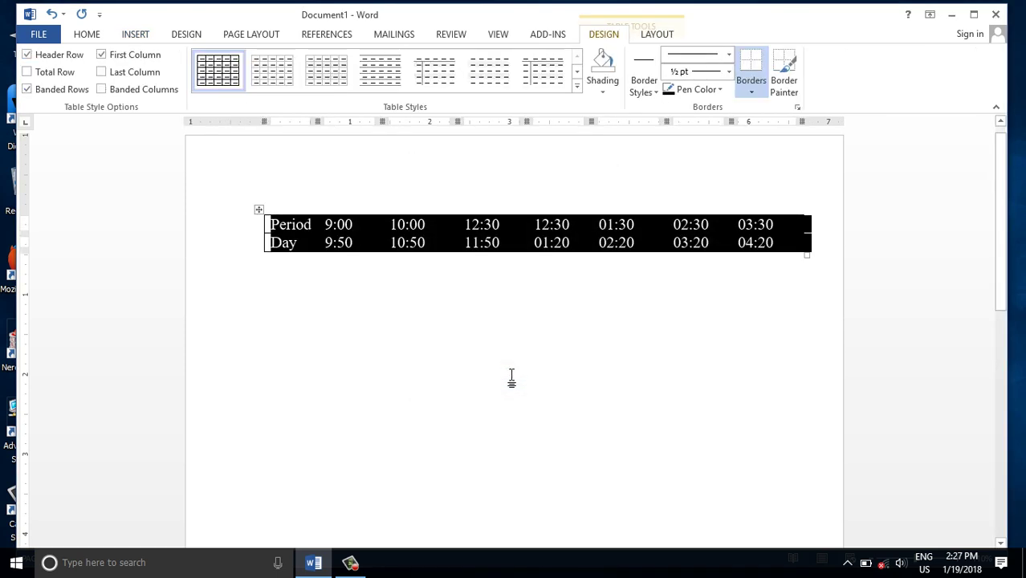
{"action": "left_click", "coordinate": [427, 344]}
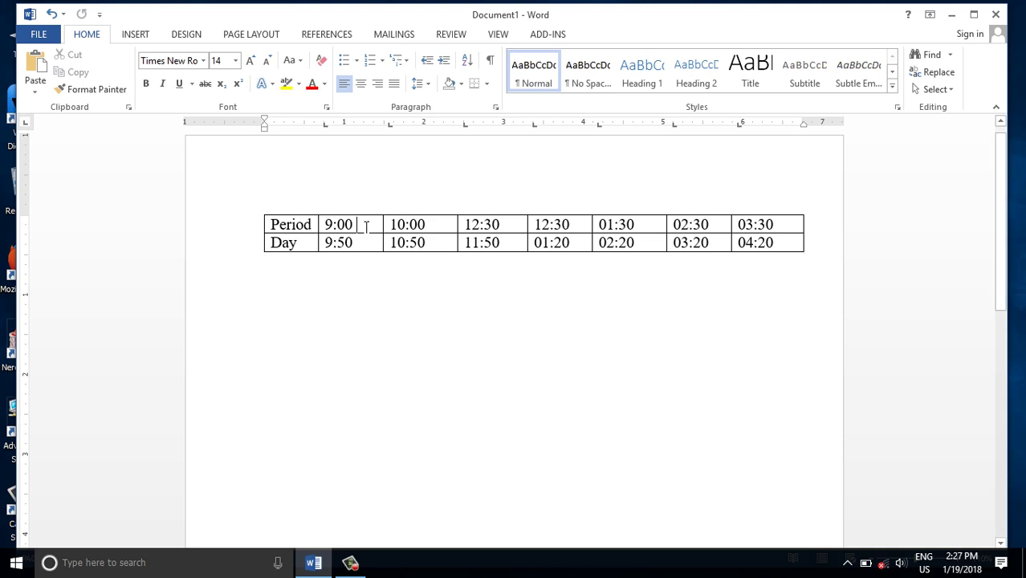
Merge the 9:00/9:50 cells and the 10:00/10:50 cells.
{"action": "left_click_drag", "start_coordinate": [366, 224], "coordinate": [366, 241]}
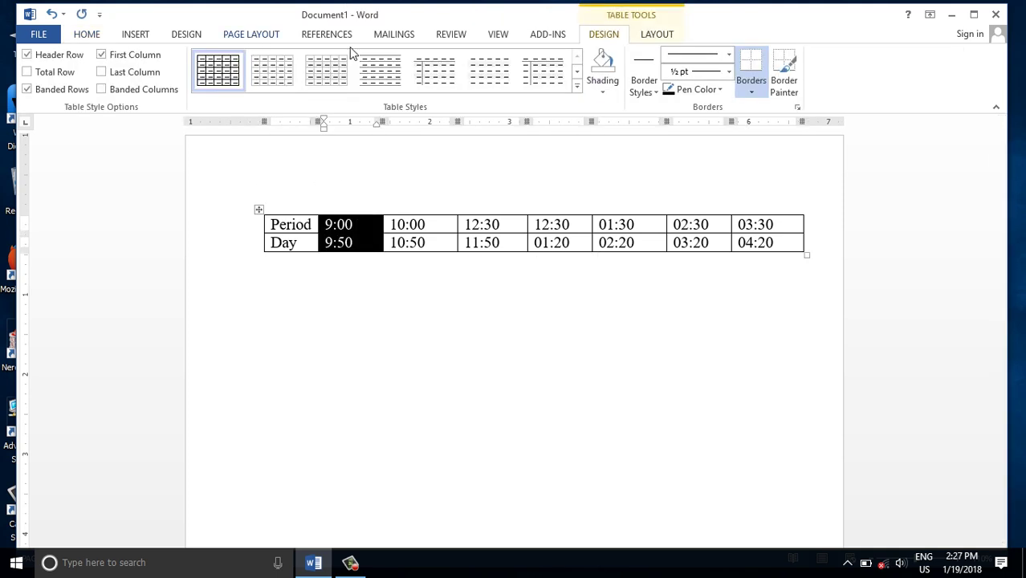
{"action": "left_click", "coordinate": [654, 36]}
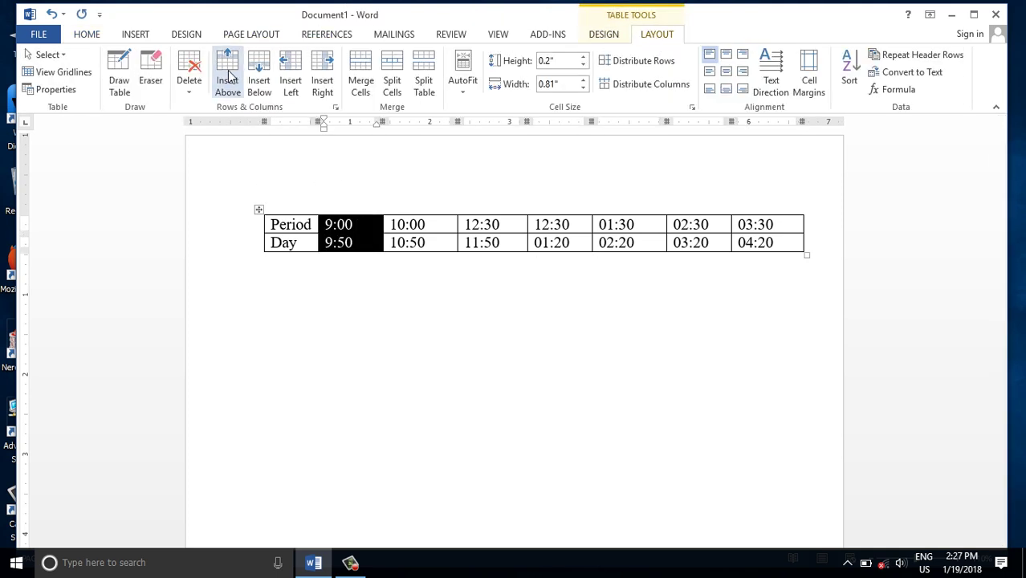
{"action": "left_click", "coordinate": [361, 85]}
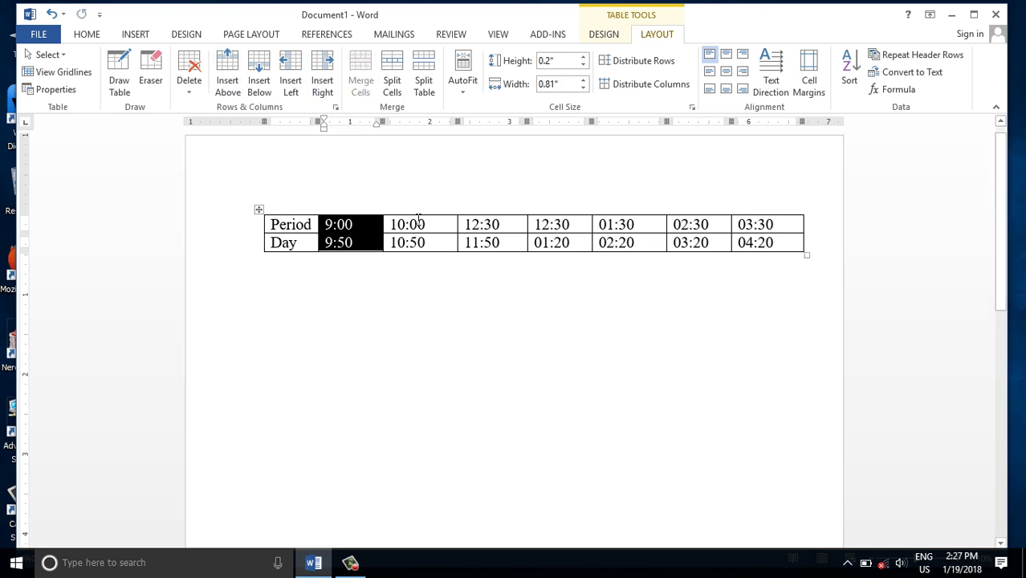
{"action": "left_click_drag", "start_coordinate": [418, 221], "coordinate": [408, 239]}
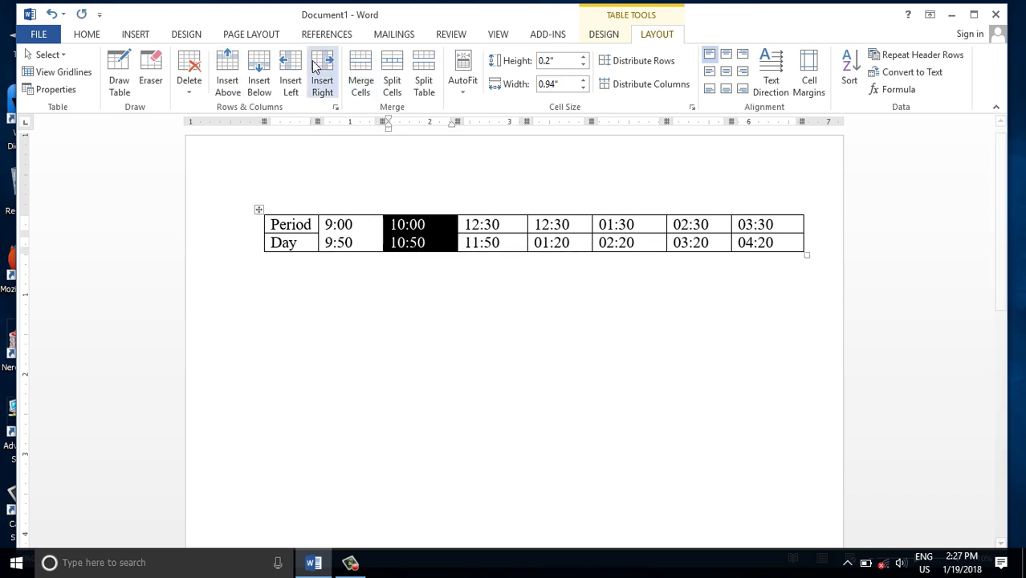
{"action": "left_click", "coordinate": [362, 80]}
Merge the 12:30/11:50, 12:30/01:20, 01:30/02:20, 02:30/03:20 and 03:30/04:20 cell pairs.
{"action": "left_click_drag", "start_coordinate": [502, 219], "coordinate": [520, 241]}
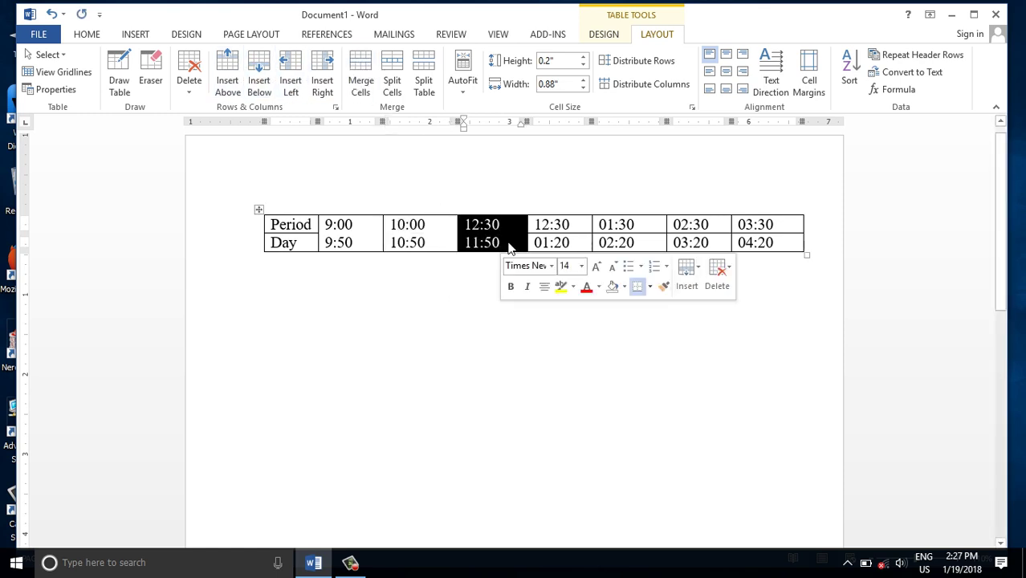
{"action": "left_click", "coordinate": [361, 80]}
{"action": "left_click_drag", "start_coordinate": [565, 231], "coordinate": [571, 245]}
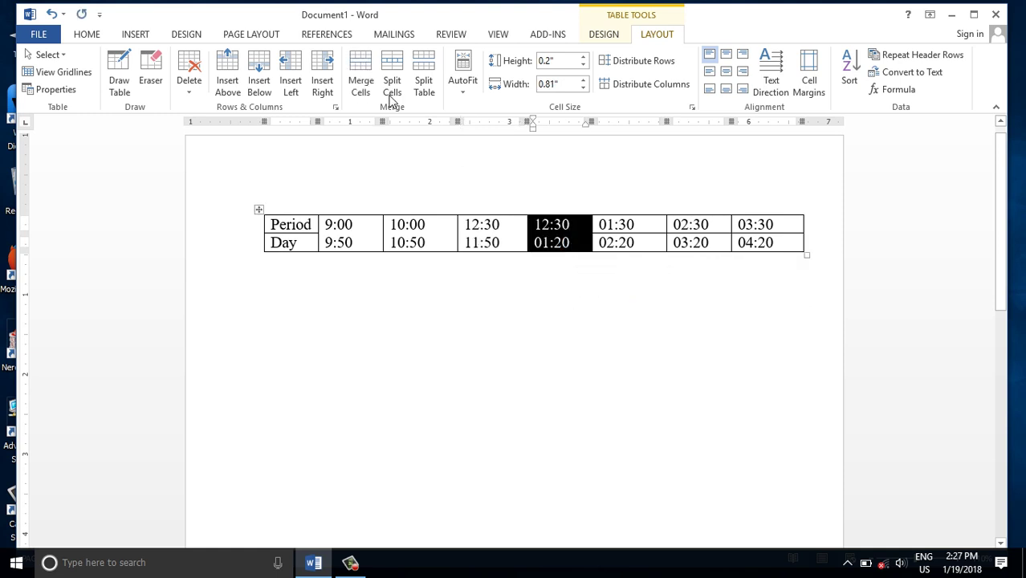
{"action": "left_click", "coordinate": [361, 81]}
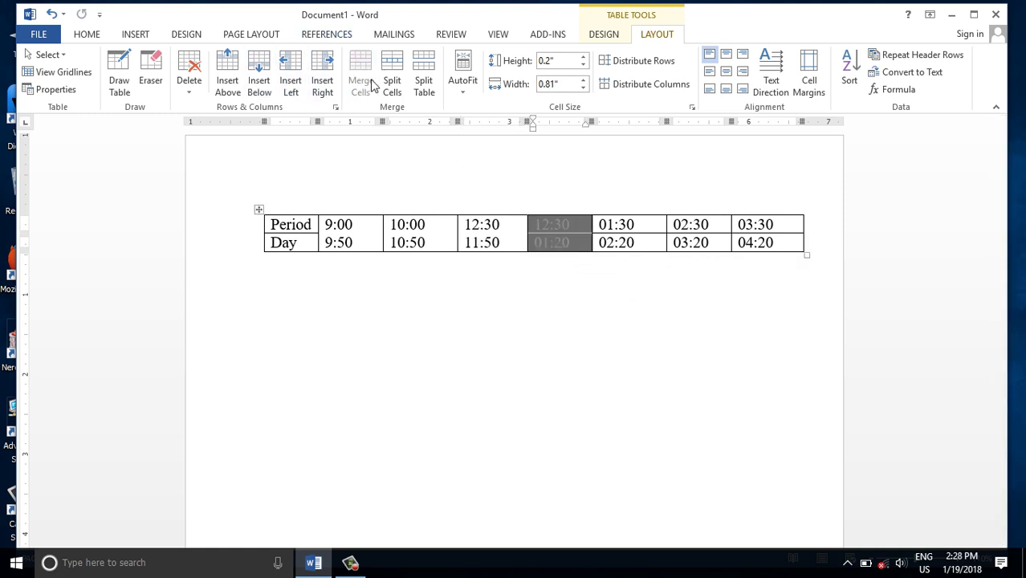
{"action": "left_click", "coordinate": [623, 213]}
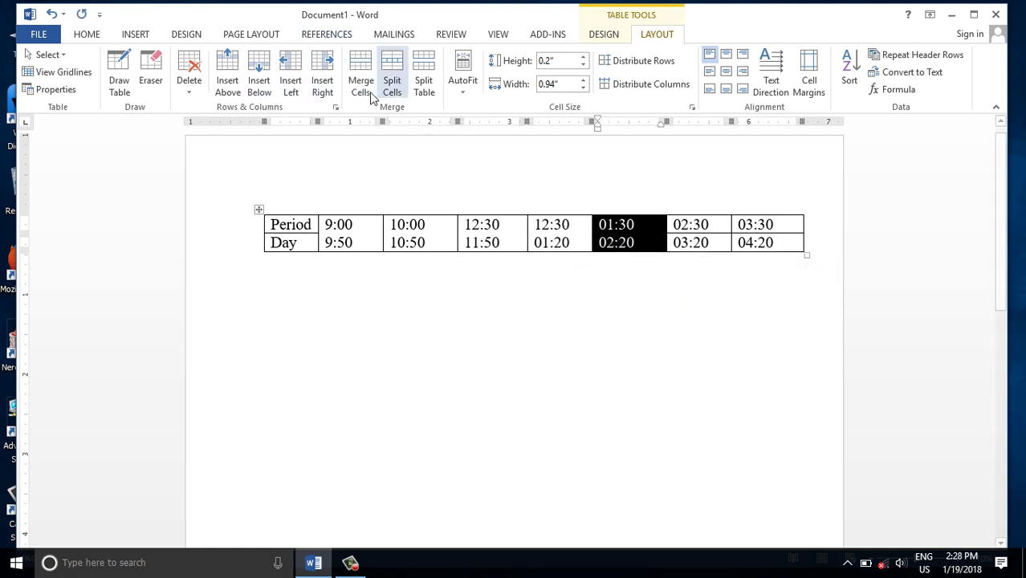
{"action": "left_click", "coordinate": [699, 216]}
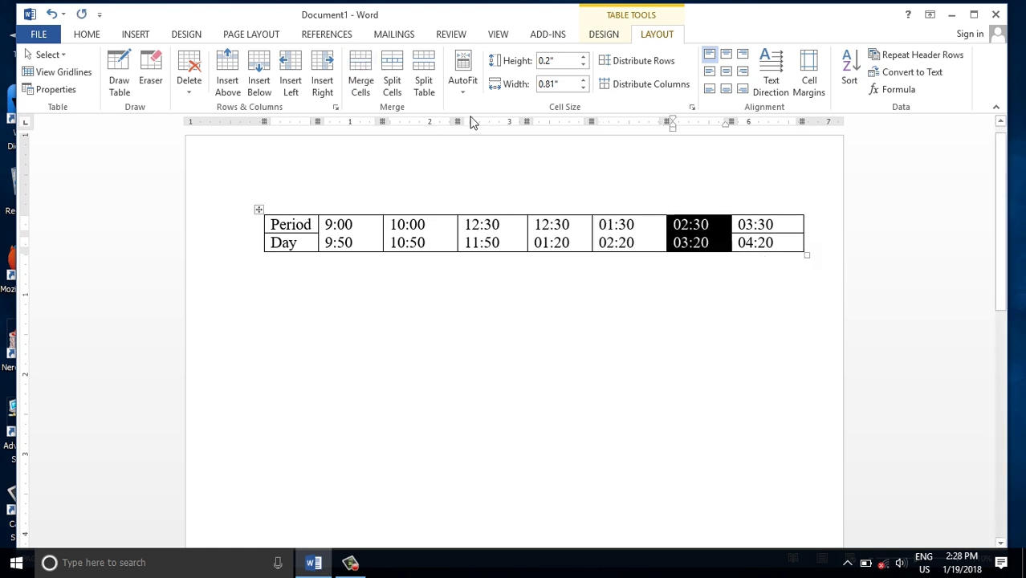
{"action": "left_click", "coordinate": [363, 91]}
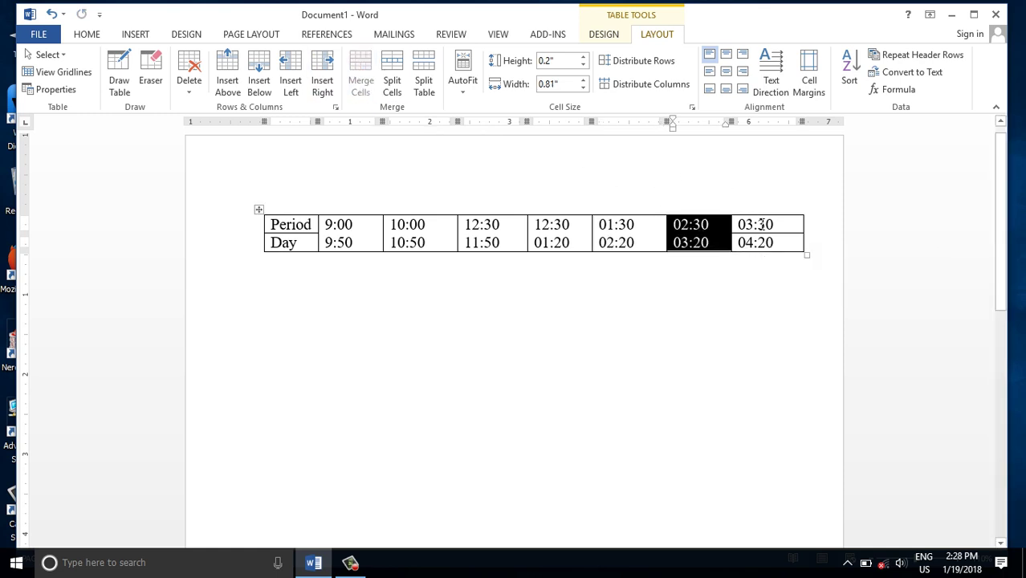
{"action": "left_click", "coordinate": [759, 219]}
{"action": "left_click", "coordinate": [360, 82]}
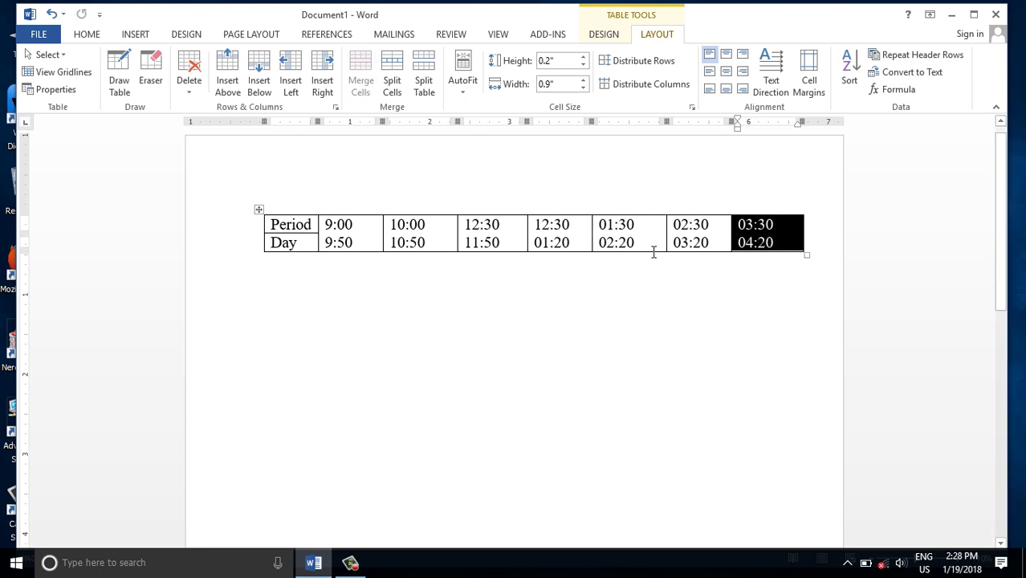
{"action": "left_click", "coordinate": [633, 223]}
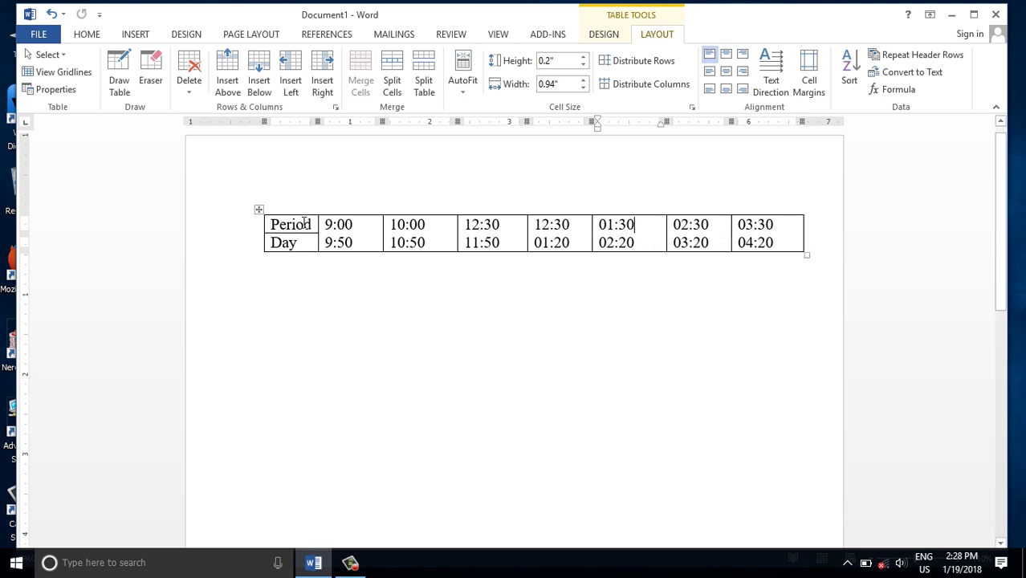
{"action": "left_click_drag", "start_coordinate": [305, 223], "coordinate": [304, 241]}
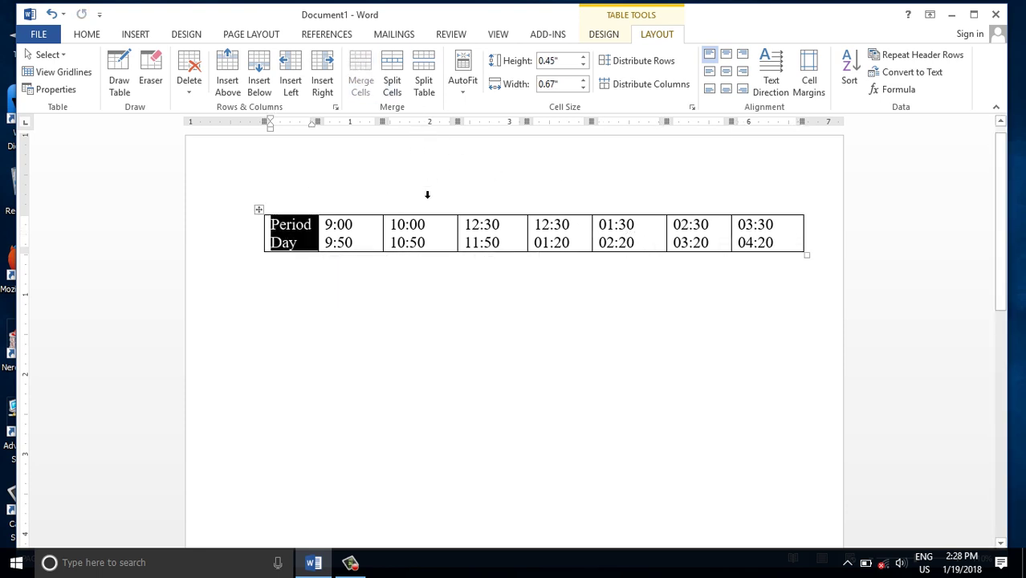
Apply Align Center to the whole table, then Align Center Left to the Period/Day cell.
{"action": "left_click", "coordinate": [426, 223]}
{"action": "left_click_drag", "start_coordinate": [296, 226], "coordinate": [753, 233]}
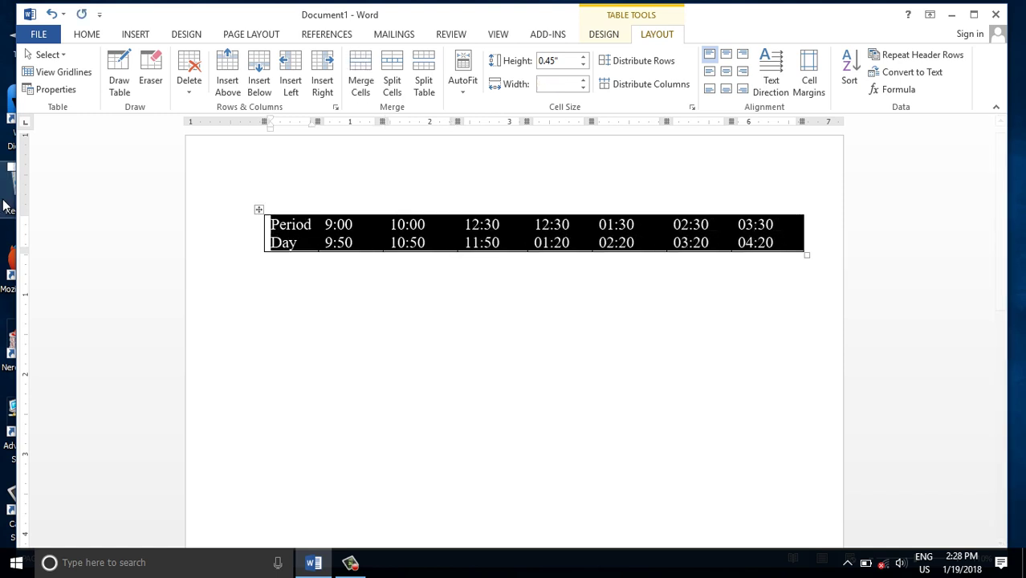
{"action": "left_click", "coordinate": [727, 72]}
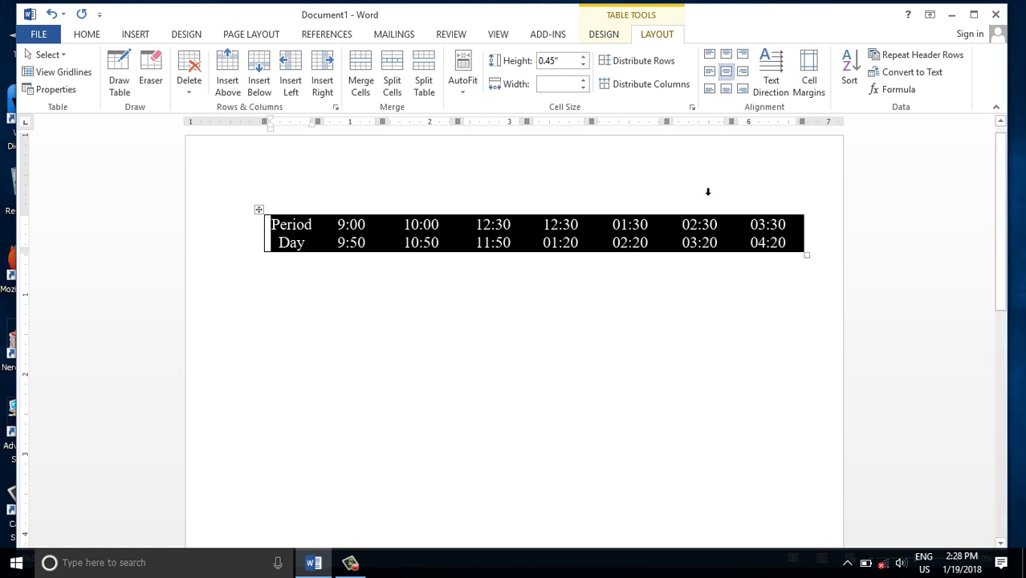
{"action": "left_click", "coordinate": [595, 230]}
{"action": "left_click_drag", "start_coordinate": [286, 223], "coordinate": [295, 250]}
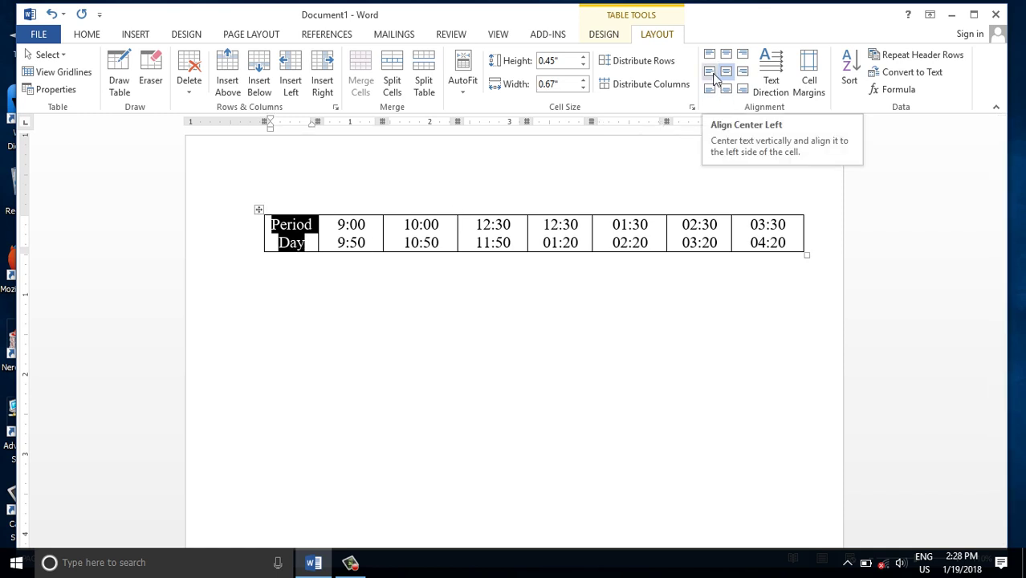
{"action": "left_click", "coordinate": [713, 74]}
{"action": "left_click", "coordinate": [365, 254]}
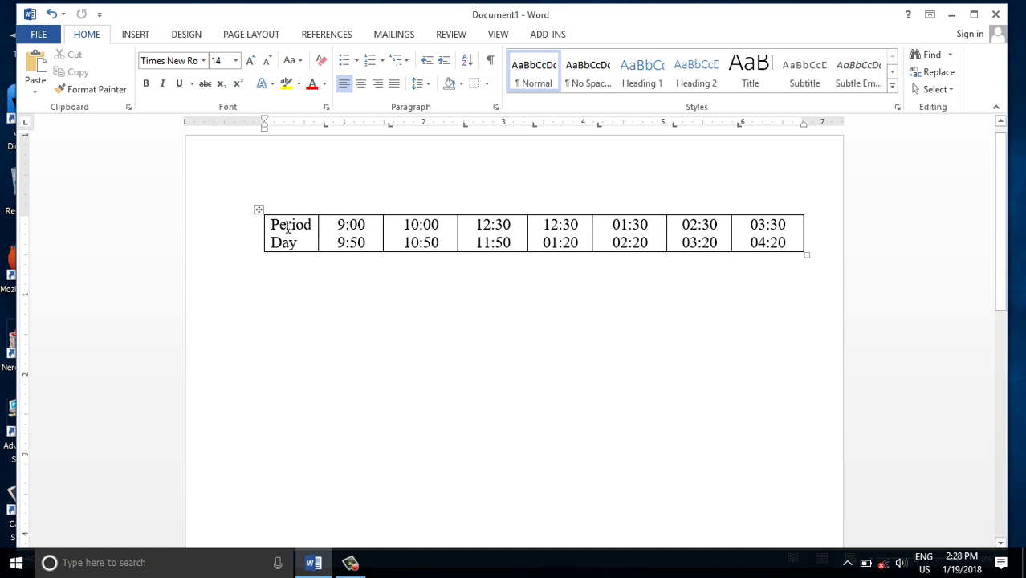
Insert one empty eight-cell row below the times header row.
{"action": "left_click_drag", "start_coordinate": [288, 227], "coordinate": [763, 246]}
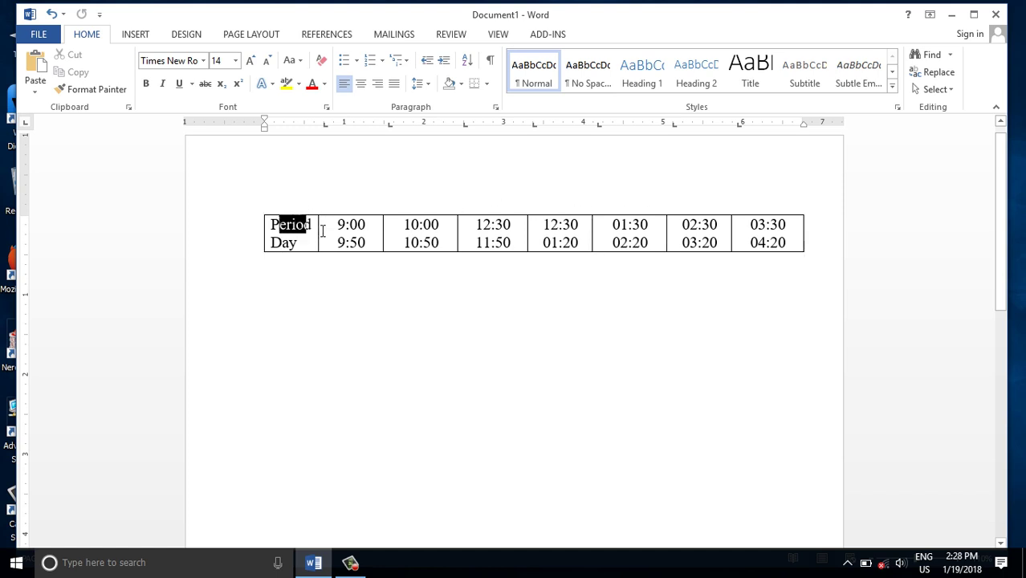
{"action": "right_click", "coordinate": [767, 236]}
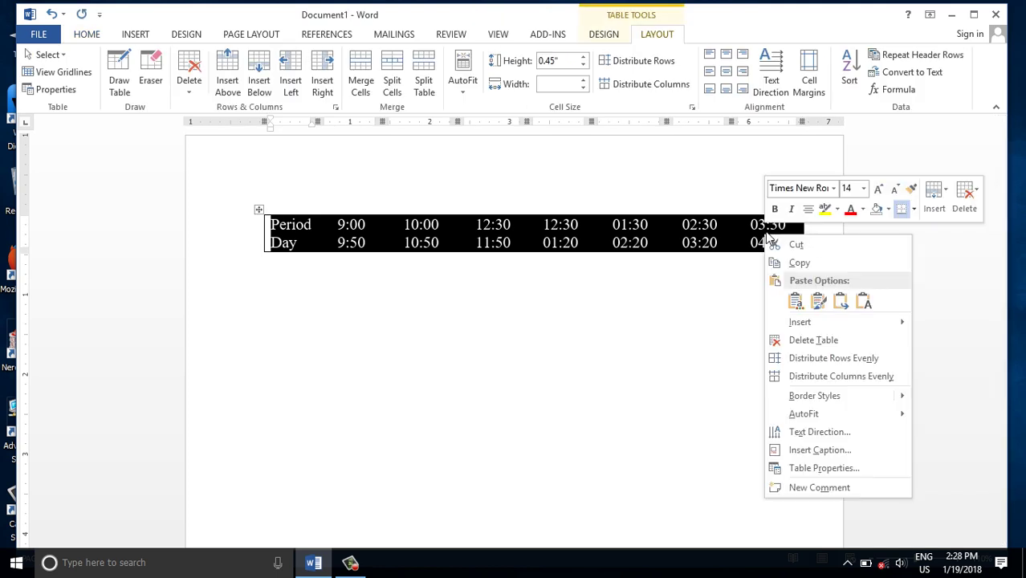
{"action": "mouse_move", "coordinate": [820, 322]}
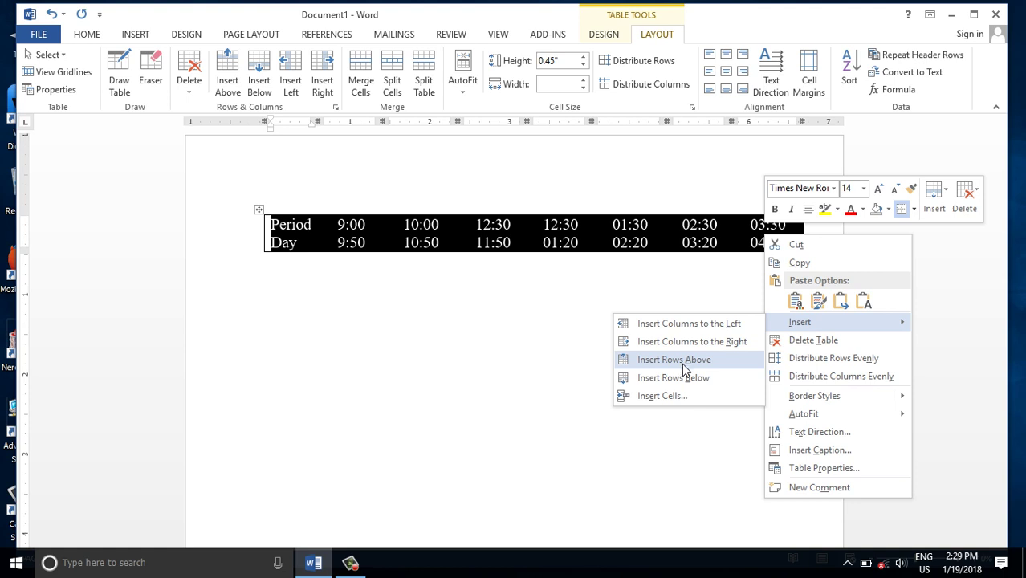
{"action": "left_click", "coordinate": [695, 379]}
{"action": "left_click", "coordinate": [545, 371]}
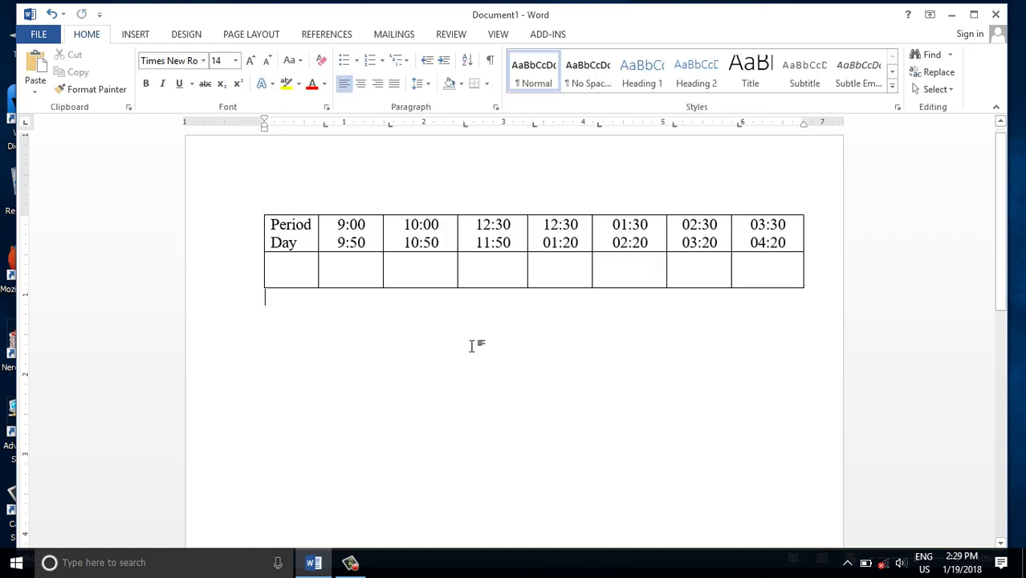
Insert two more rows below the header and empty row.
{"action": "left_click", "coordinate": [368, 269]}
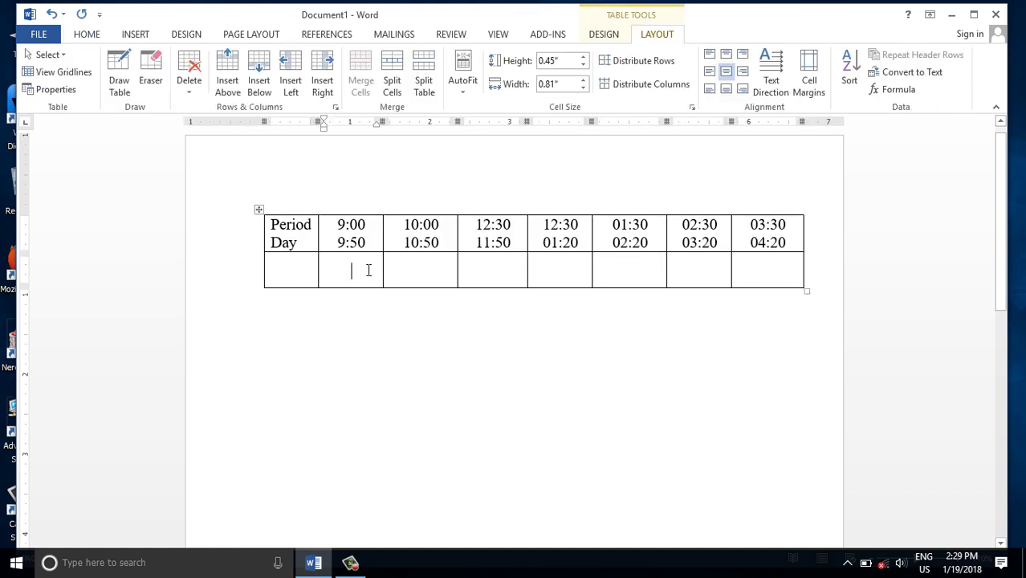
{"action": "left_click_drag", "start_coordinate": [303, 269], "coordinate": [738, 279]}
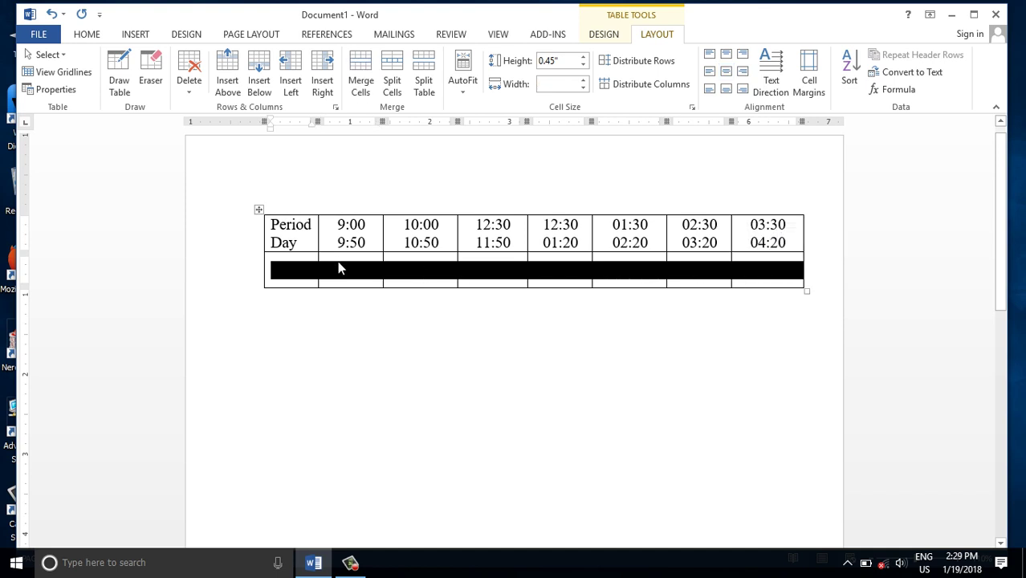
{"action": "left_click_drag", "start_coordinate": [281, 233], "coordinate": [740, 265]}
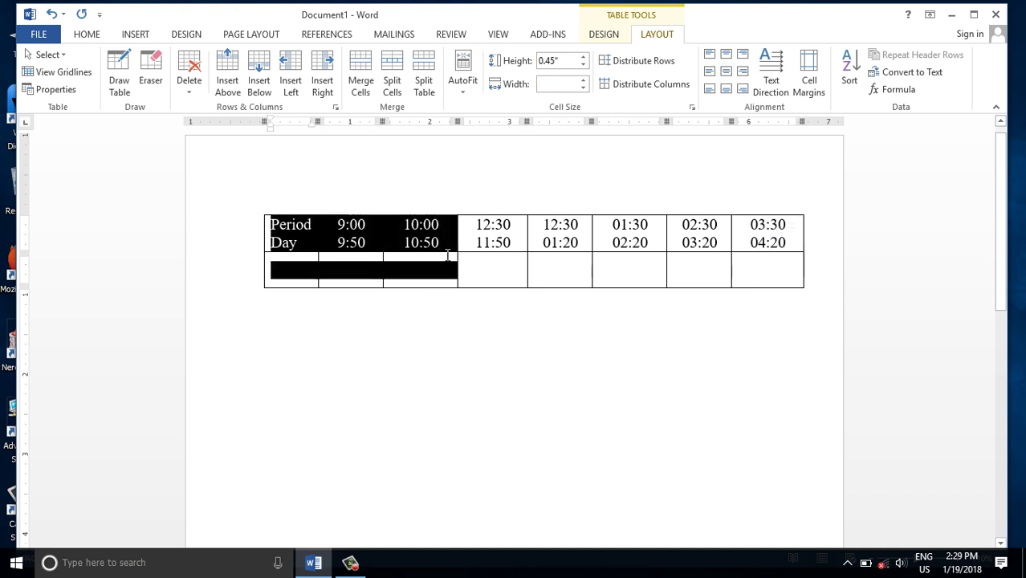
{"action": "right_click", "coordinate": [612, 258]}
{"action": "mouse_move", "coordinate": [663, 351]}
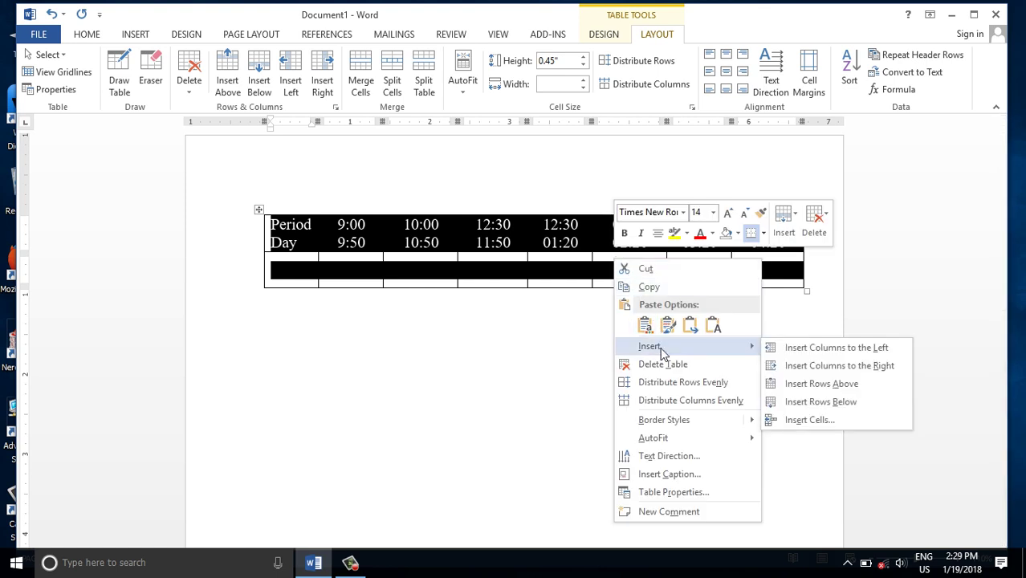
{"action": "left_click", "coordinate": [805, 409]}
{"action": "left_click", "coordinate": [512, 435]}
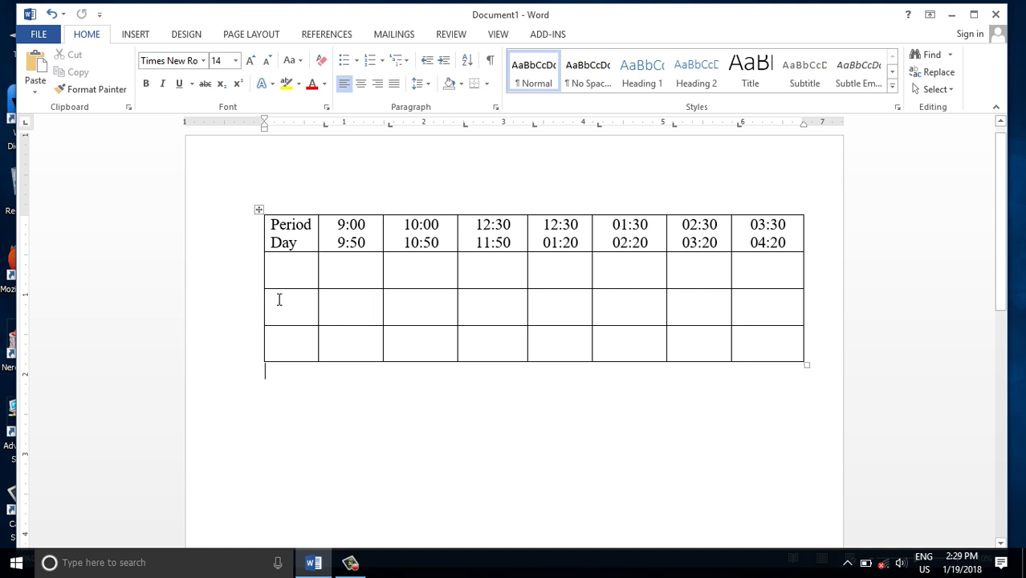
Add two further empty rows, giving five weekday rows.
{"action": "mouse_move", "coordinate": [282, 288]}
{"action": "left_mouse_down"}
{"action": "mouse_move", "coordinate": [392, 285]}
{"action": "mouse_move", "coordinate": [760, 334]}
{"action": "left_mouse_up"}
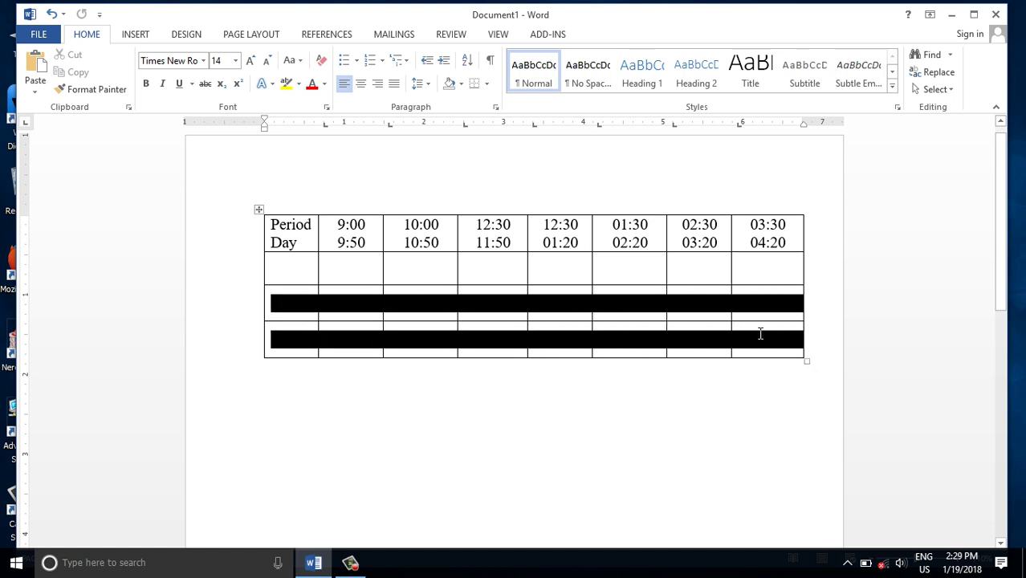
{"action": "right_click", "coordinate": [689, 307]}
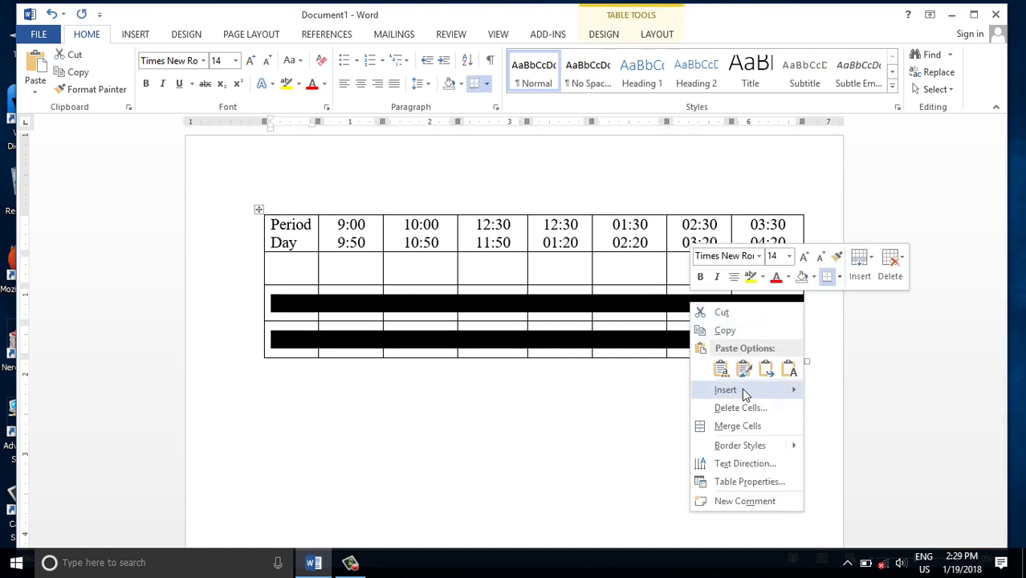
{"action": "key", "text": "Escape"}
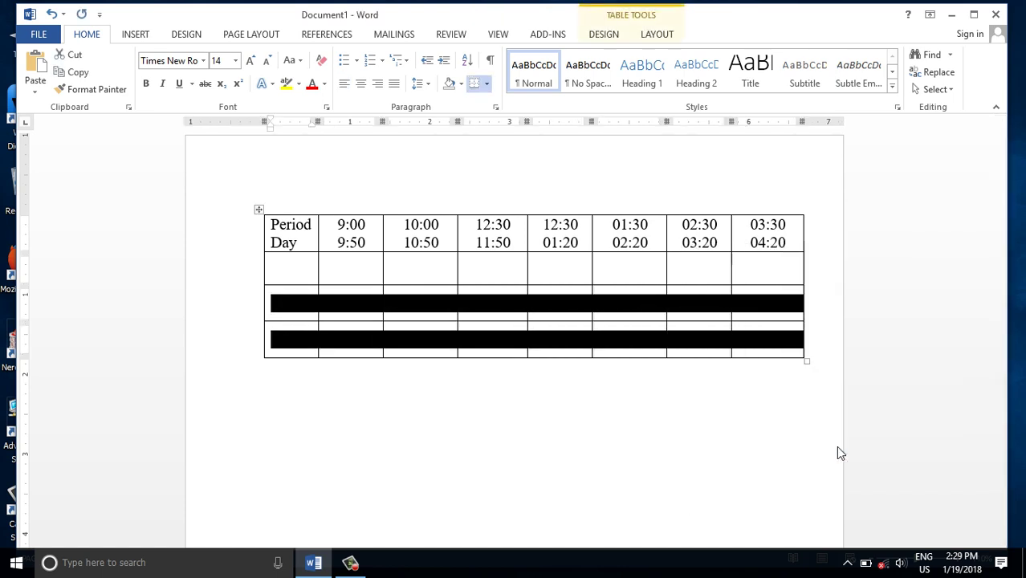
{"action": "left_click", "coordinate": [585, 436]}
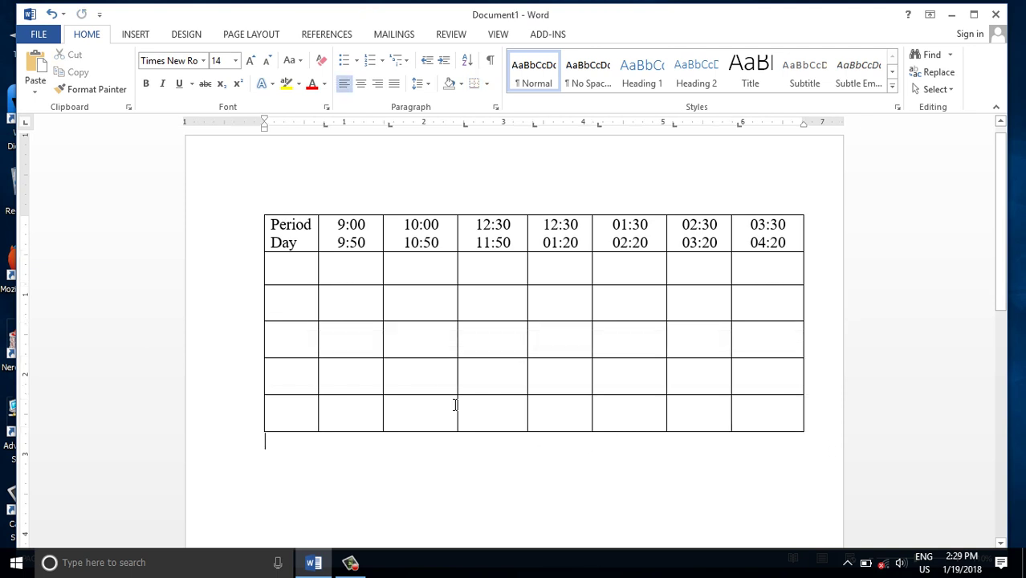
{"action": "left_click", "coordinate": [284, 276]}
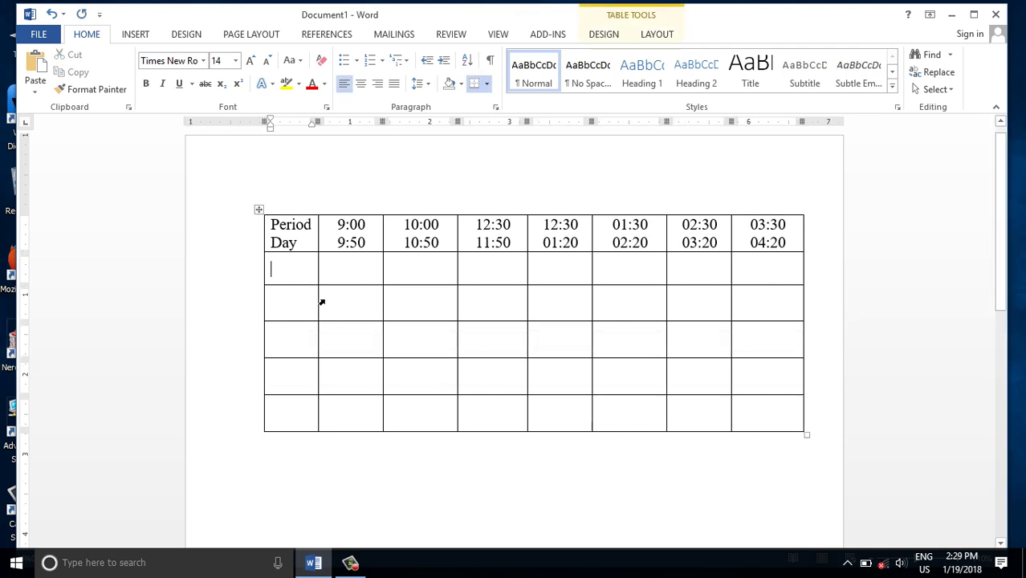
Type Mon in the first cell and merge its 9:00 and 10:00 cells.
{"action": "type", "text": "MOn"}
{"action": "key", "text": "BackSpace"}
{"action": "key", "text": "BackSpace"}
{"action": "type", "text": "on"}
{"action": "left_click_drag", "start_coordinate": [353, 268], "coordinate": [404, 271]}
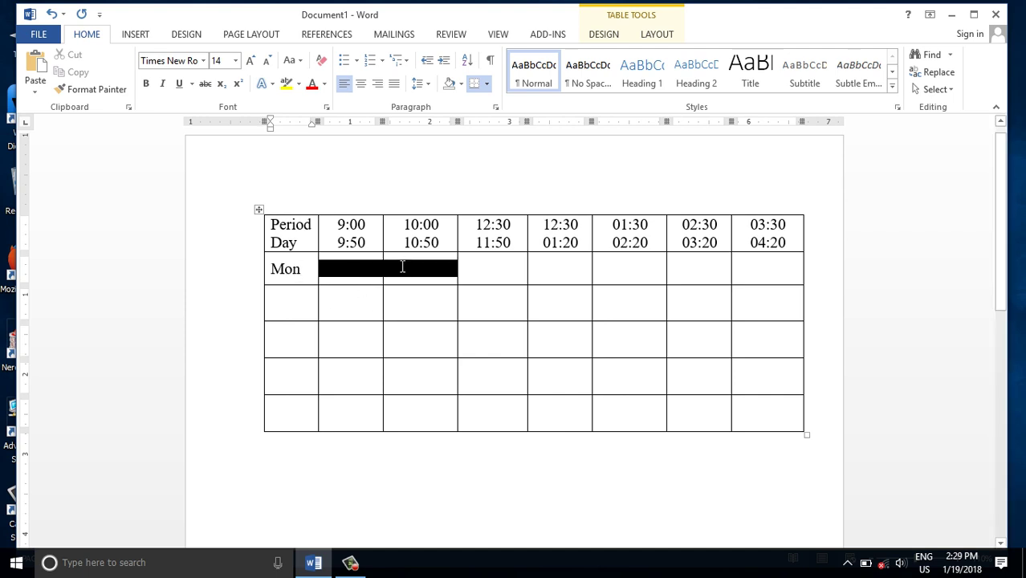
{"action": "left_click", "coordinate": [650, 37]}
{"action": "left_click", "coordinate": [360, 80]}
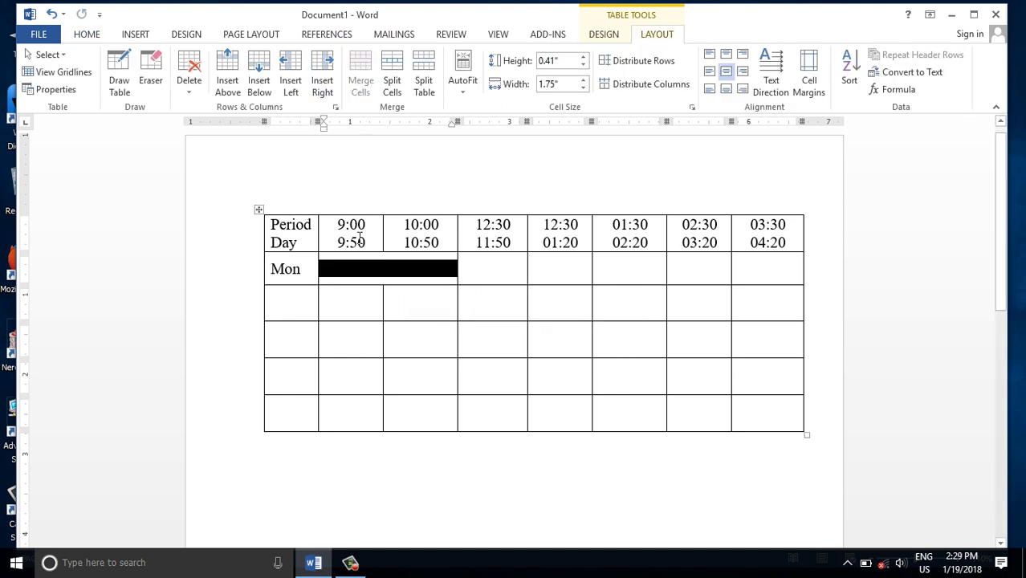
Enter LAW-LAW with TUTORAL on a second line in the merged cell.
{"action": "left_click", "coordinate": [389, 268]}
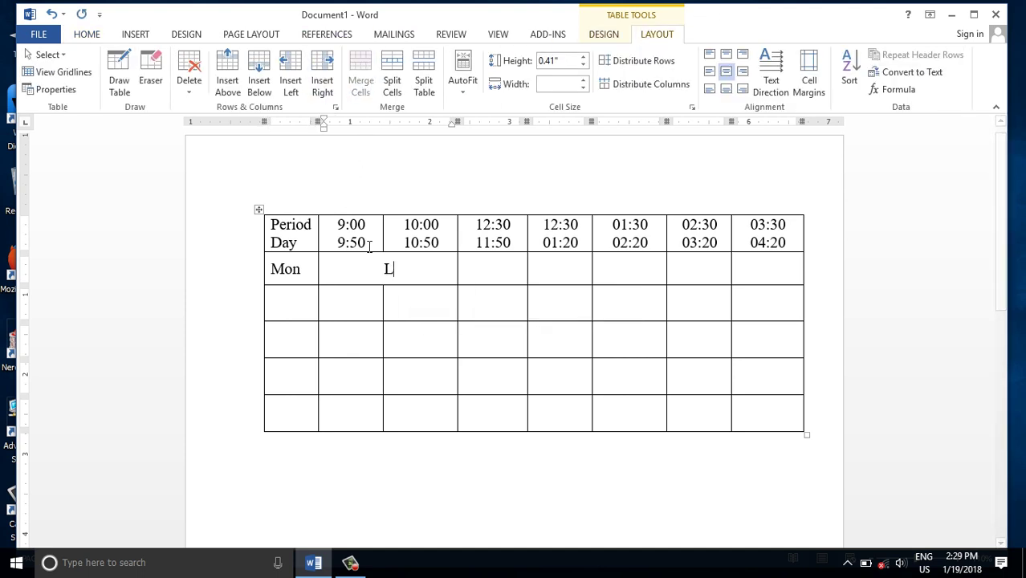
{"action": "type", "text": "La"}
{"action": "key", "text": "BackSpace"}
{"action": "type", "text": "A"}
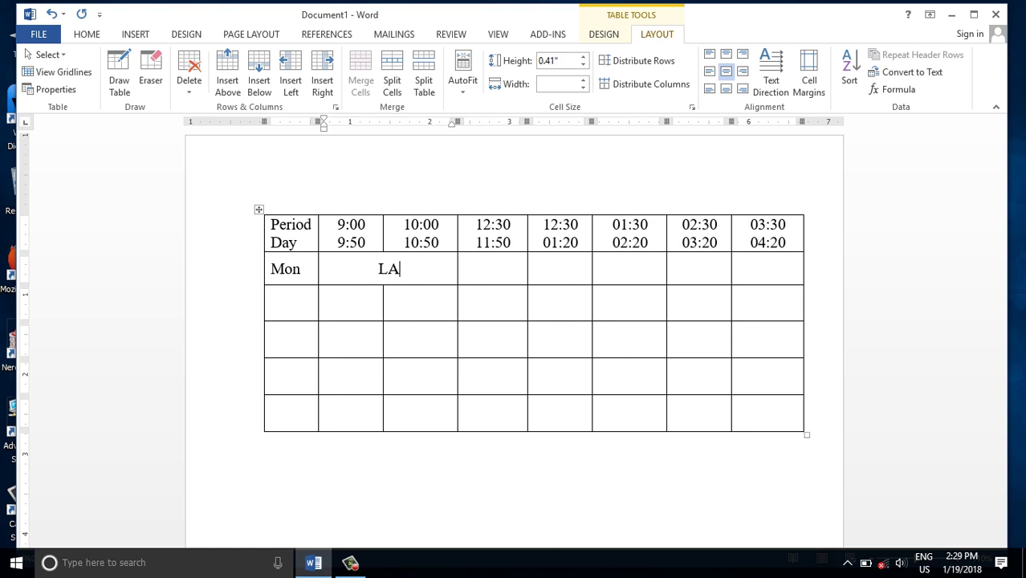
{"action": "type", "text": "W-L"}
{"action": "type", "text": "AW"}
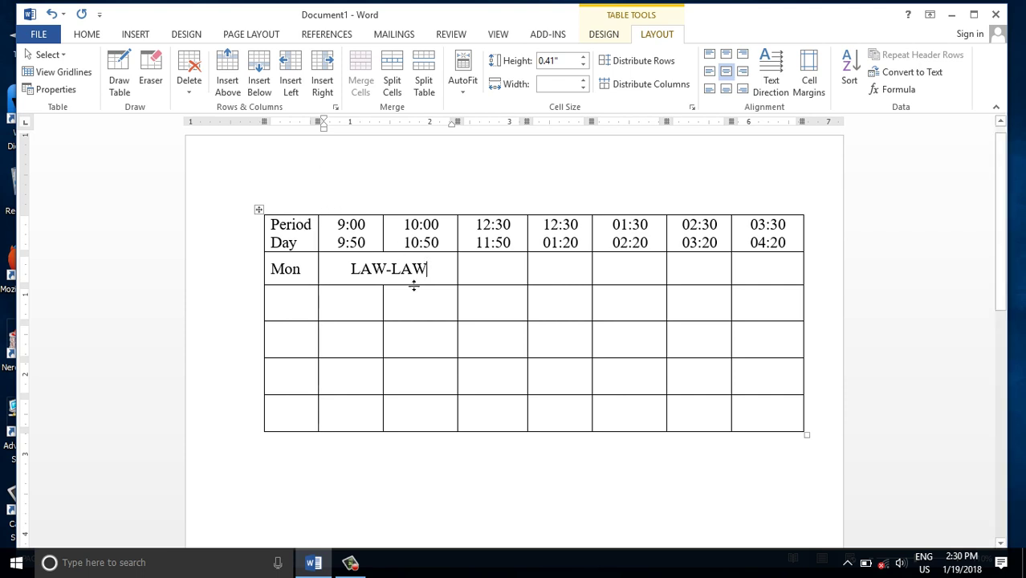
{"action": "key", "text": "Return"}
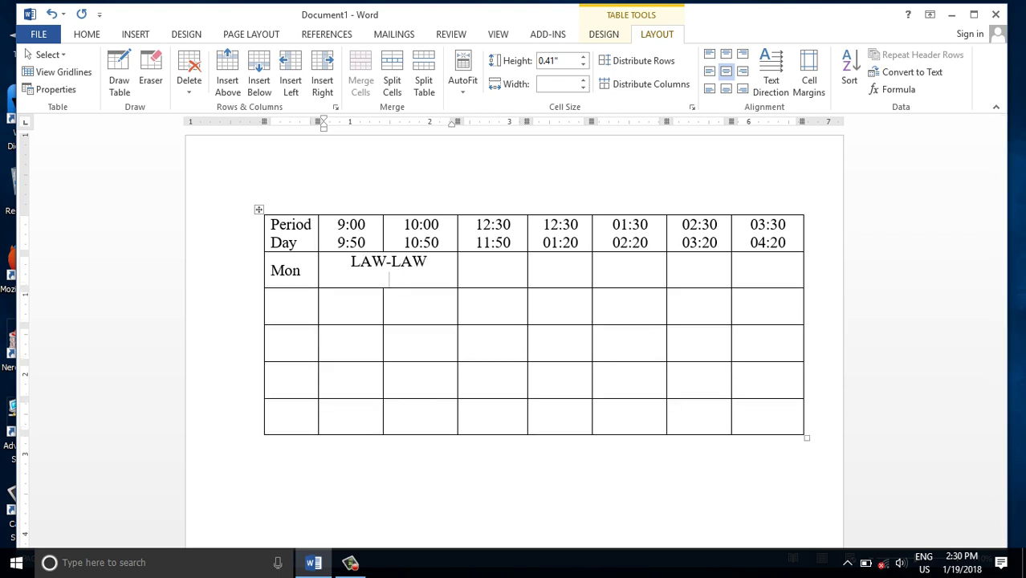
{"action": "type", "text": "T"}
{"action": "type", "text": "u"}
{"action": "key", "text": "BackSpace"}
{"action": "type", "text": "UTOR"}
{"action": "type", "text": "AL"}
Type 414, 'Recouse' over 'Center' on two lines, and 413 into Mon's 12:30, 12:30 and 01:30 cells.
{"action": "left_click", "coordinate": [493, 274]}
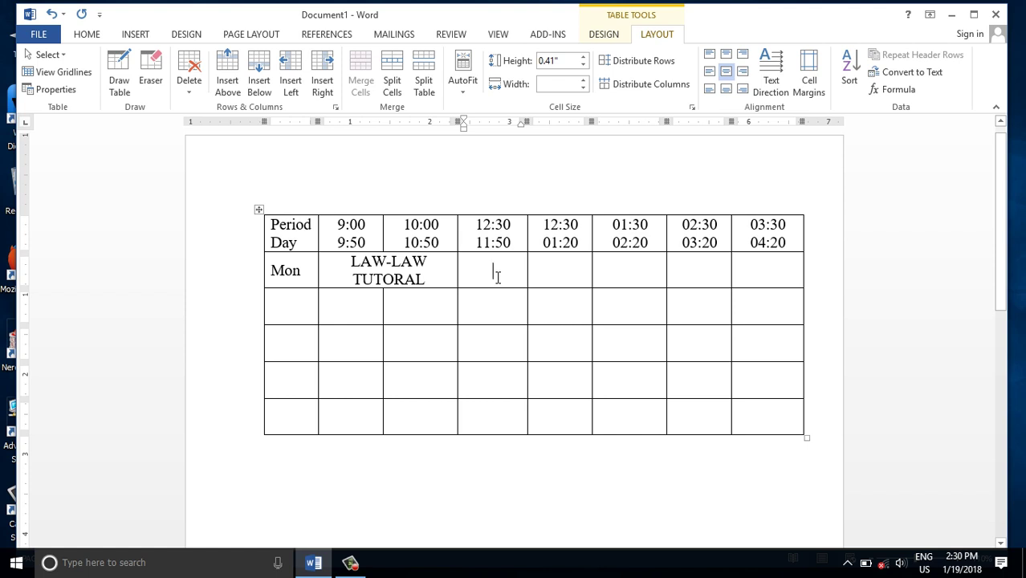
{"action": "type", "text": "414"}
{"action": "left_click", "coordinate": [554, 271]}
{"action": "type", "text": "Re"}
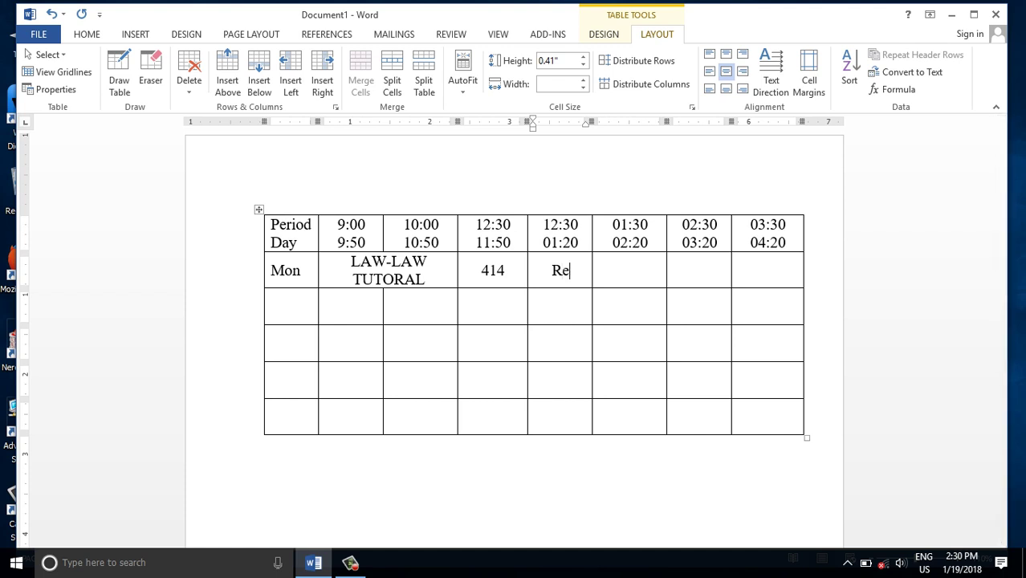
{"action": "type", "text": "couse"}
{"action": "key", "text": "Return"}
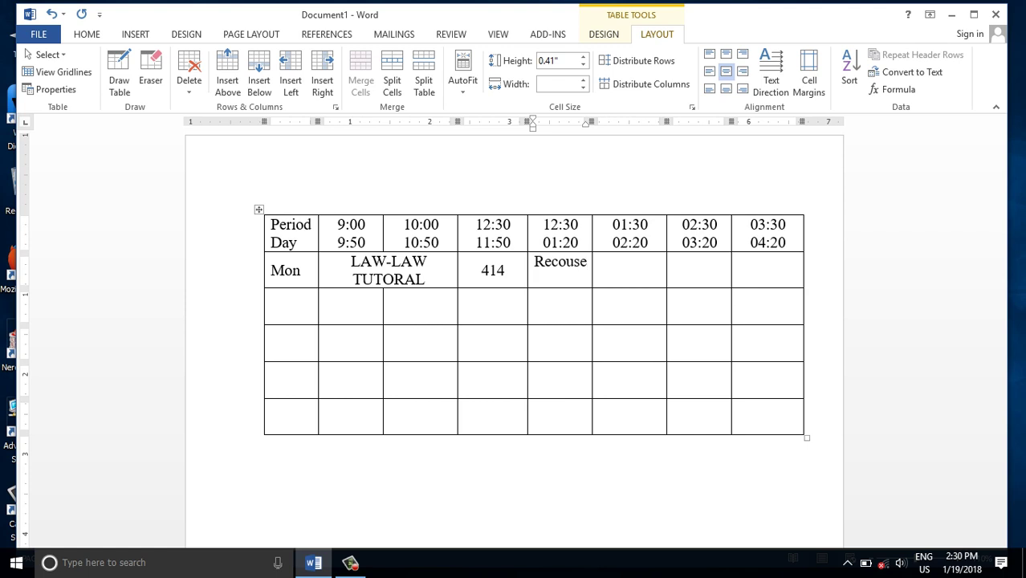
{"action": "type", "text": " Center"}
{"action": "left_click", "coordinate": [618, 273]}
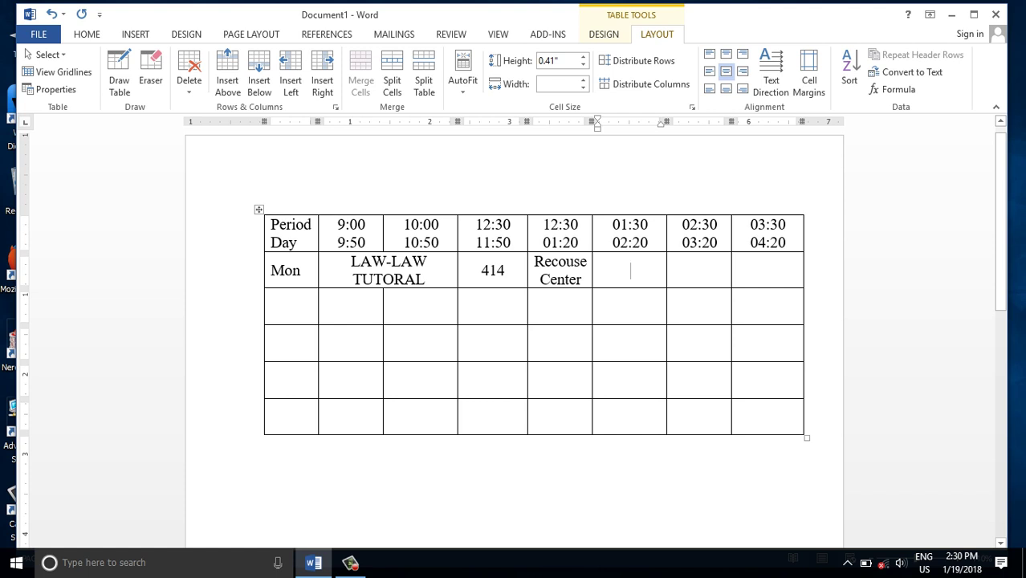
{"action": "type", "text": "413"}
{"action": "left_click_drag", "start_coordinate": [719, 270], "coordinate": [769, 270]}
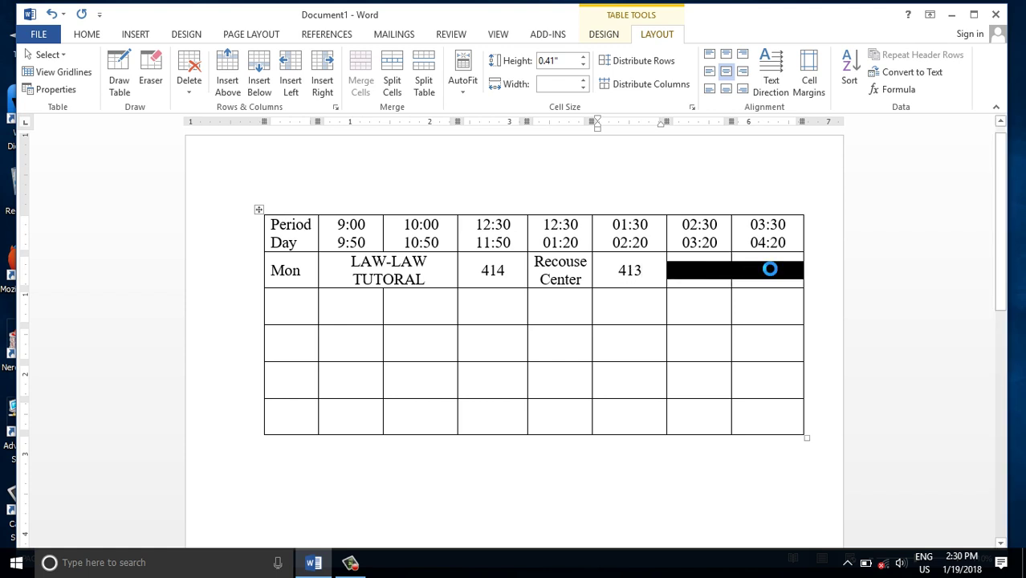
Merge Mon's 02:30 and 03:30 cells, then split the result into 1 column and 2 rows.
{"action": "left_click", "coordinate": [711, 263]}
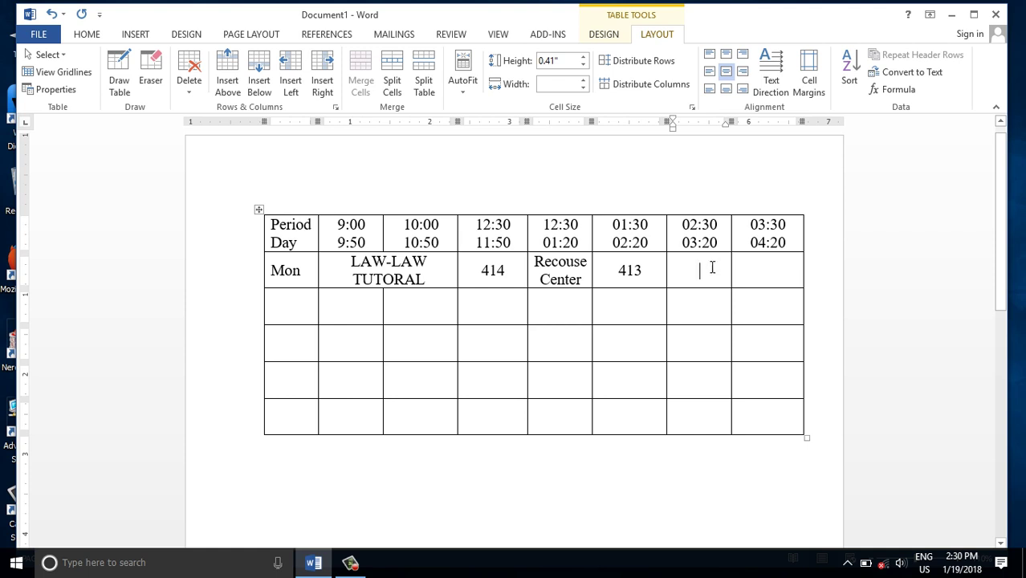
{"action": "left_click_drag", "start_coordinate": [712, 266], "coordinate": [767, 269]}
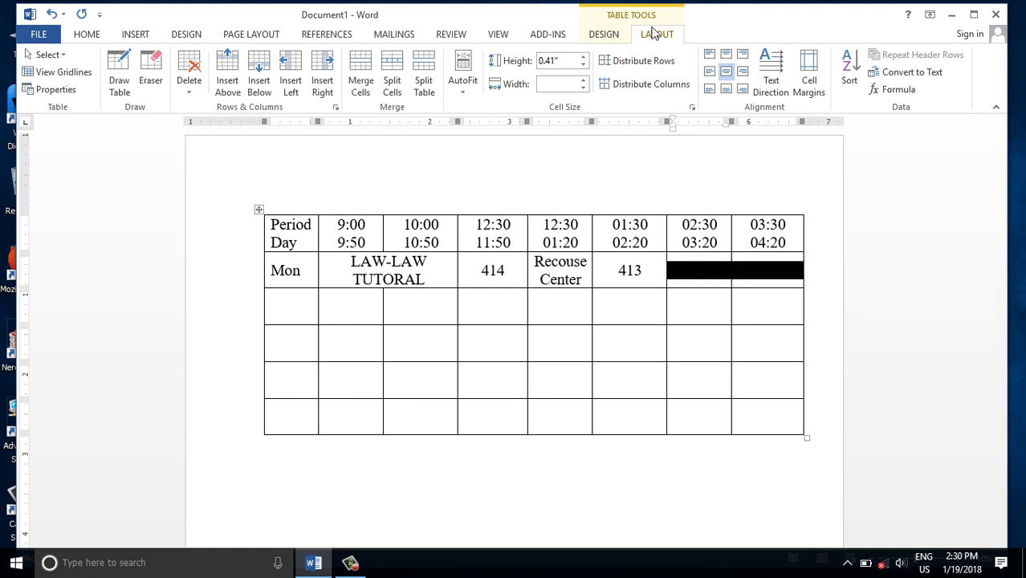
{"action": "left_click", "coordinate": [361, 80]}
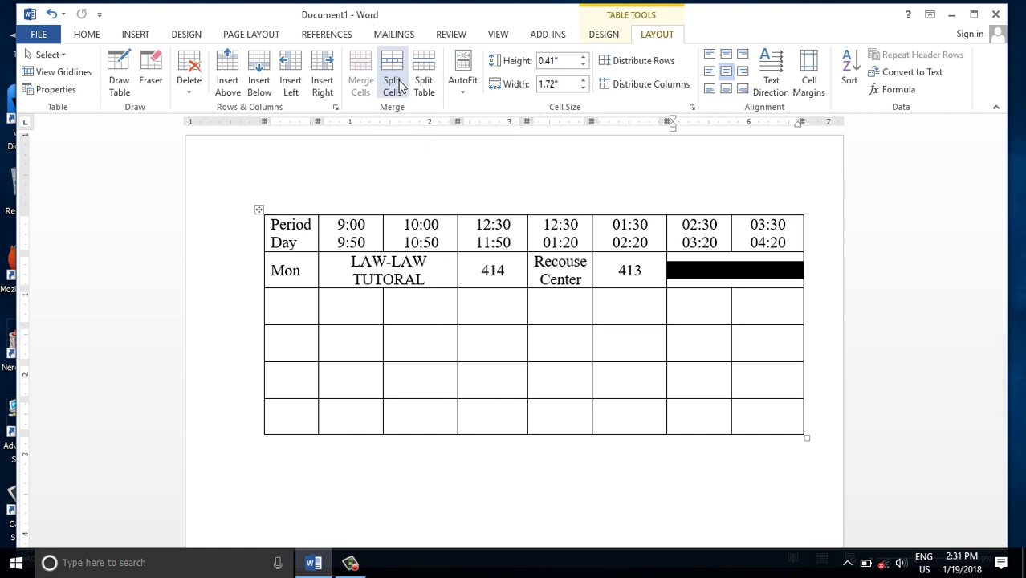
{"action": "left_click", "coordinate": [399, 85]}
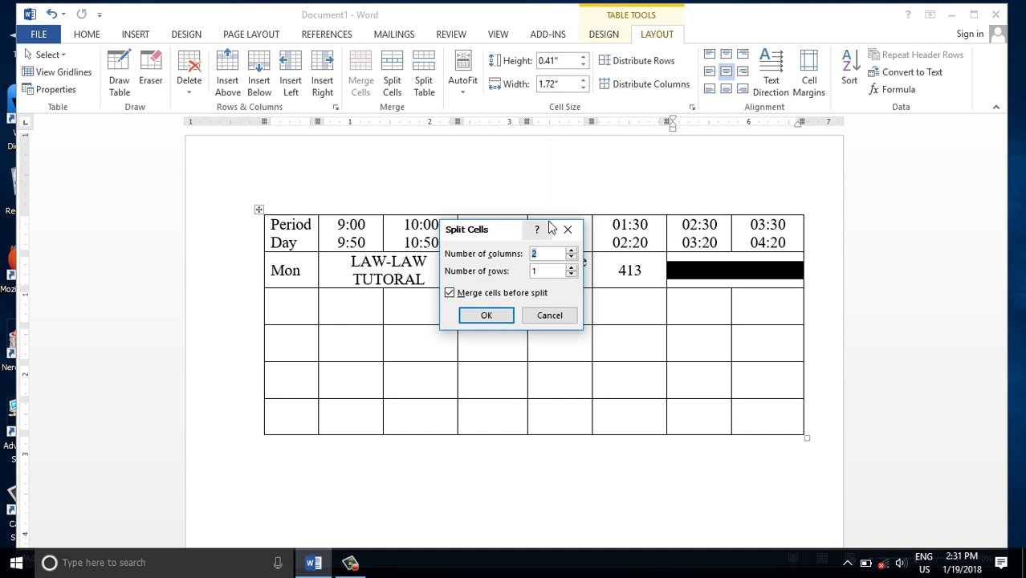
{"action": "type", "text": "1"}
{"action": "key", "text": "Tab"}
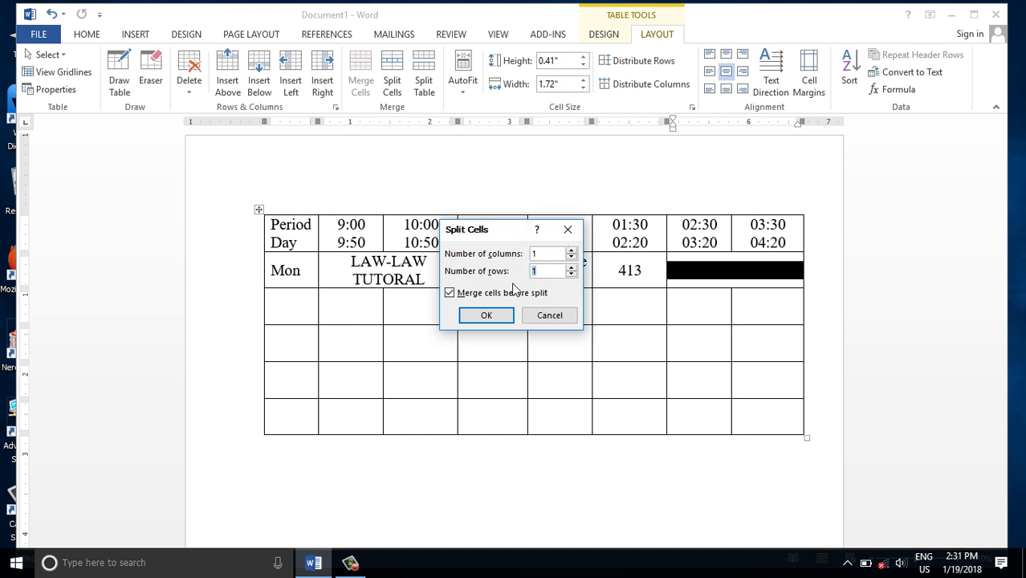
{"action": "type", "text": "2"}
{"action": "left_click", "coordinate": [488, 314]}
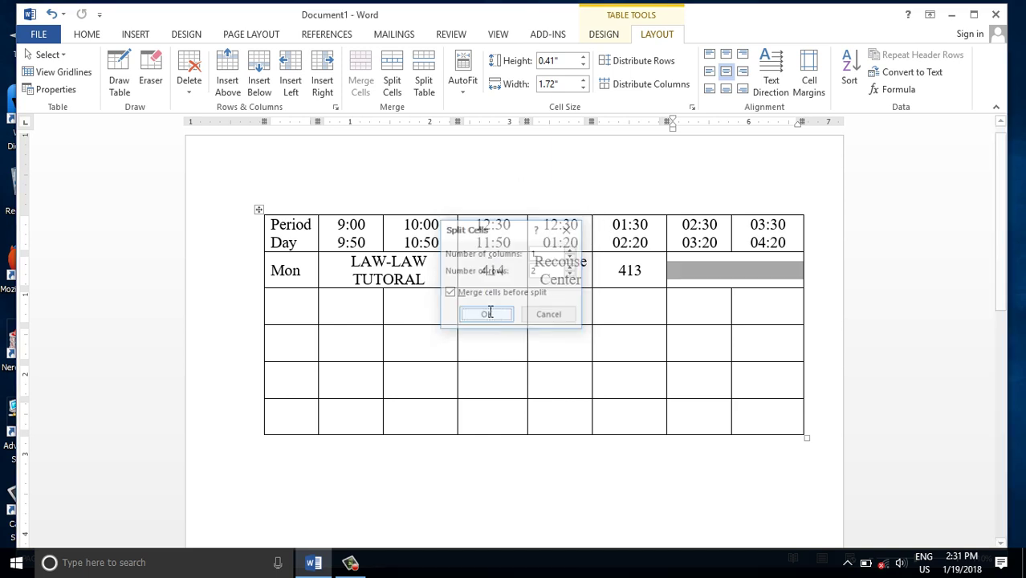
Type 411-411 in the upper half and Tutorial in the lower half.
{"action": "left_click", "coordinate": [750, 259]}
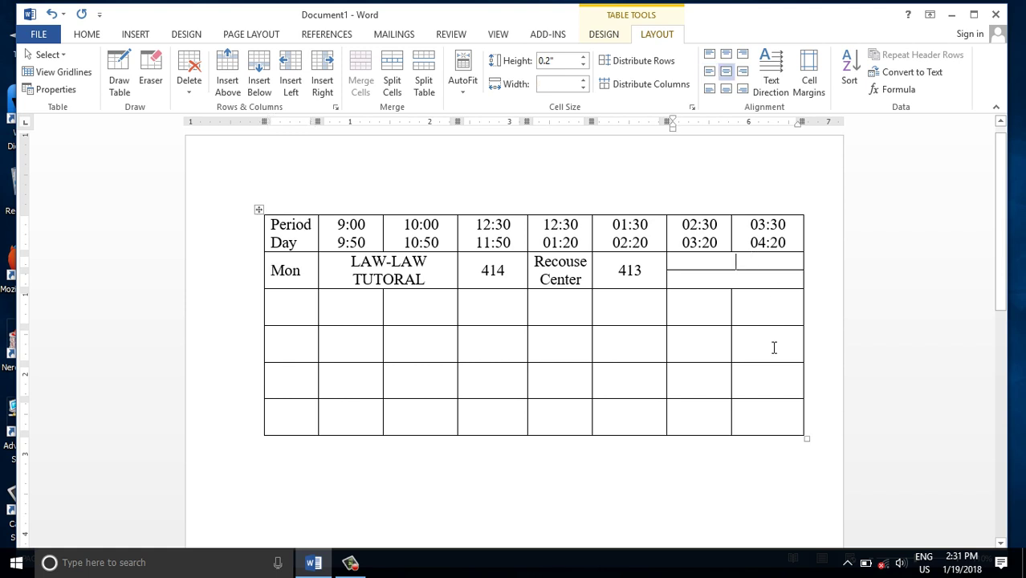
{"action": "type", "text": "411"}
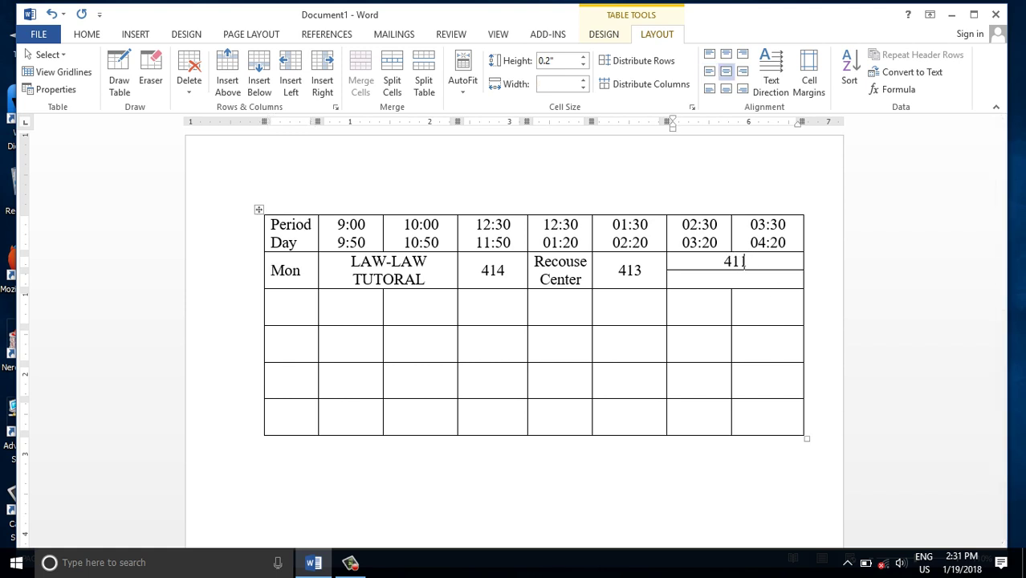
{"action": "type", "text": "-"}
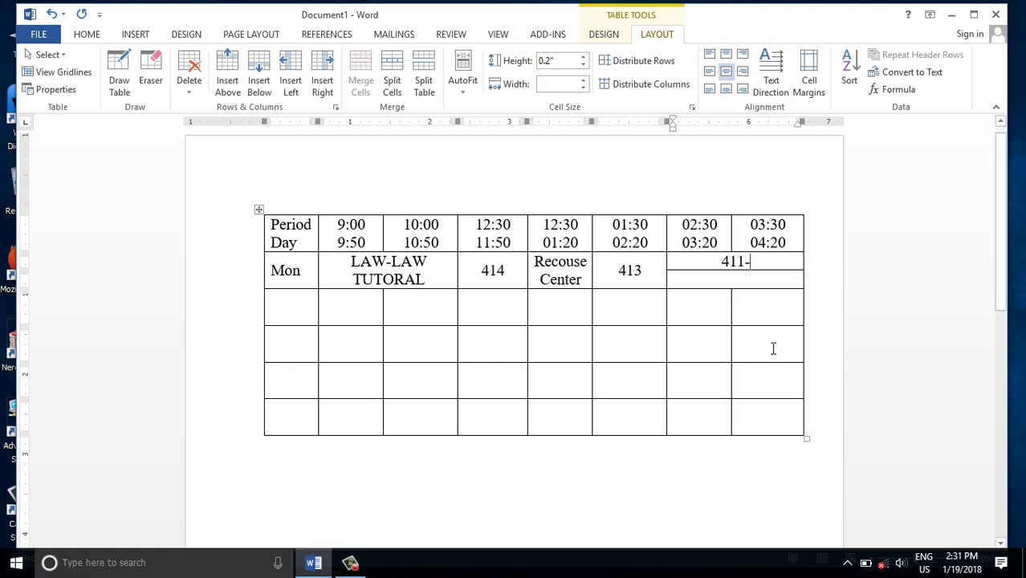
{"action": "type", "text": "411"}
{"action": "left_click", "coordinate": [732, 275]}
{"action": "type", "text": "T"}
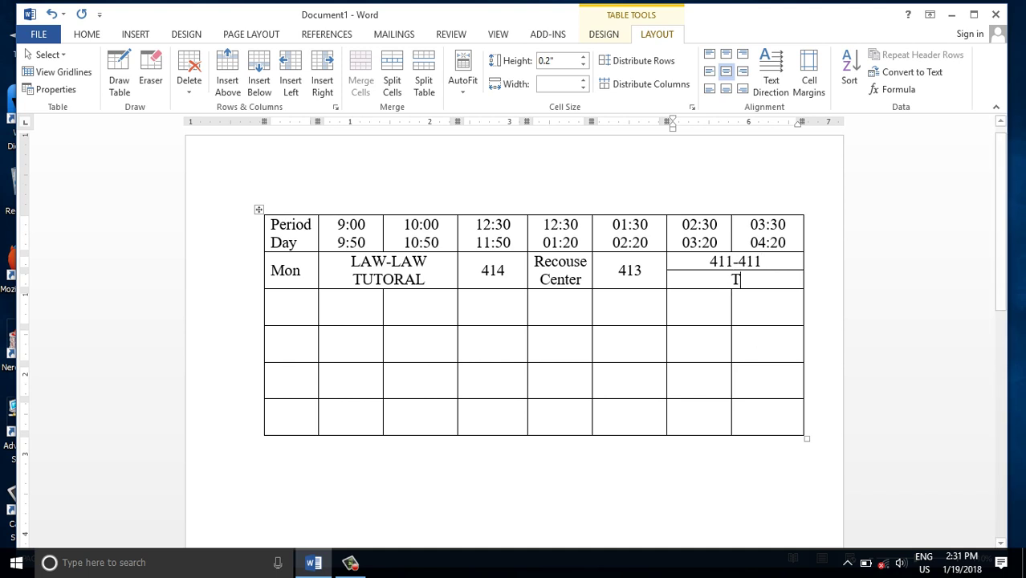
{"action": "type", "text": "utor"}
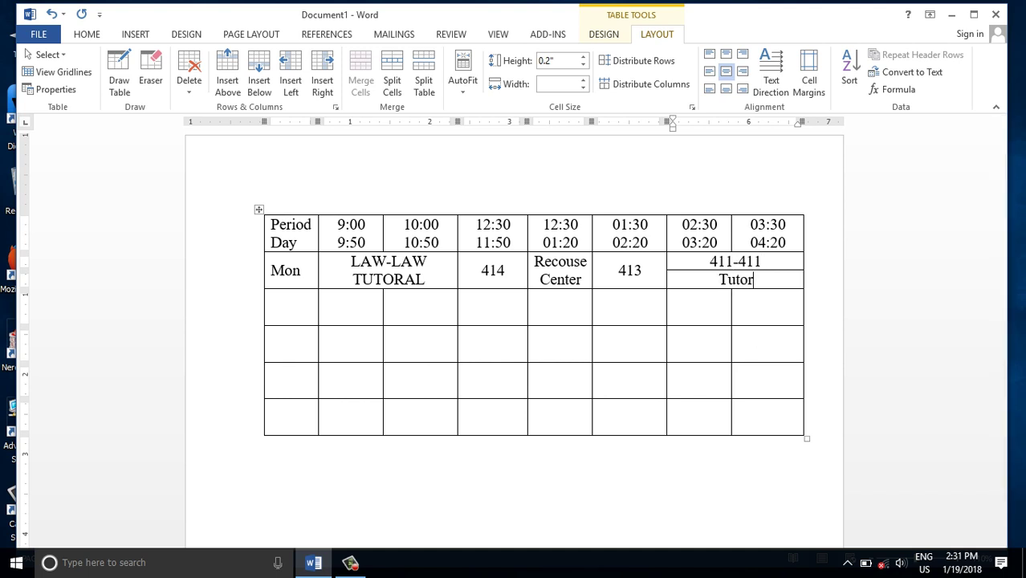
{"action": "type", "text": "ial"}
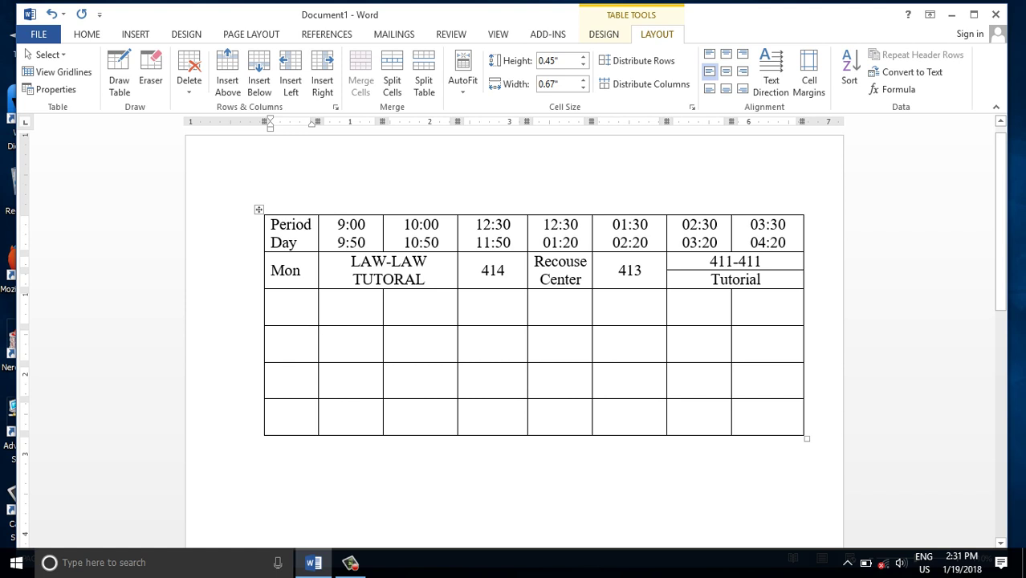
Enter Thu, LAW, LAW and 4712 across the third row's first four cells.
{"action": "type", "text": "TH"}
{"action": "key", "text": "BackSpace"}
{"action": "type", "text": "h"}
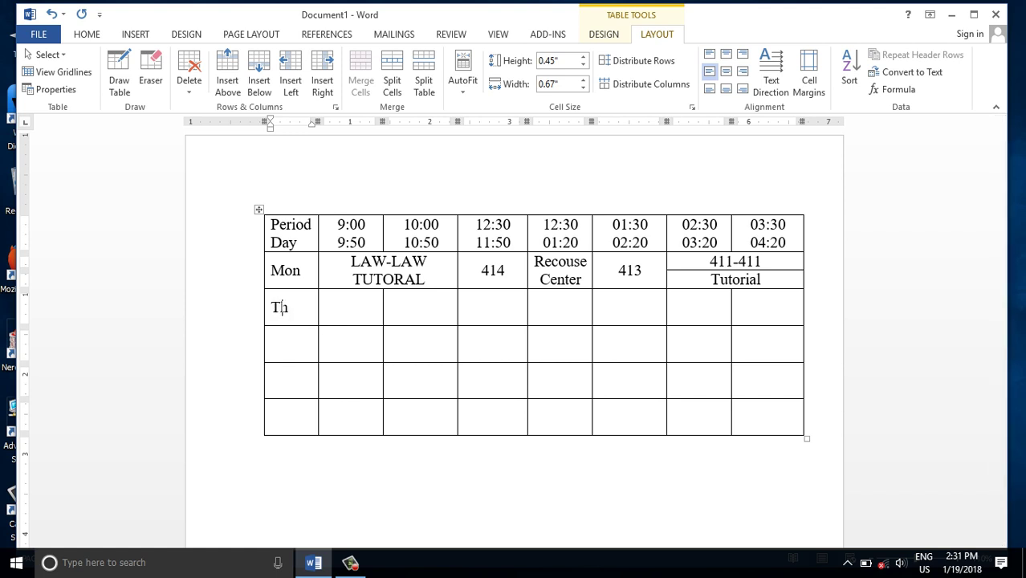
{"action": "type", "text": "u"}
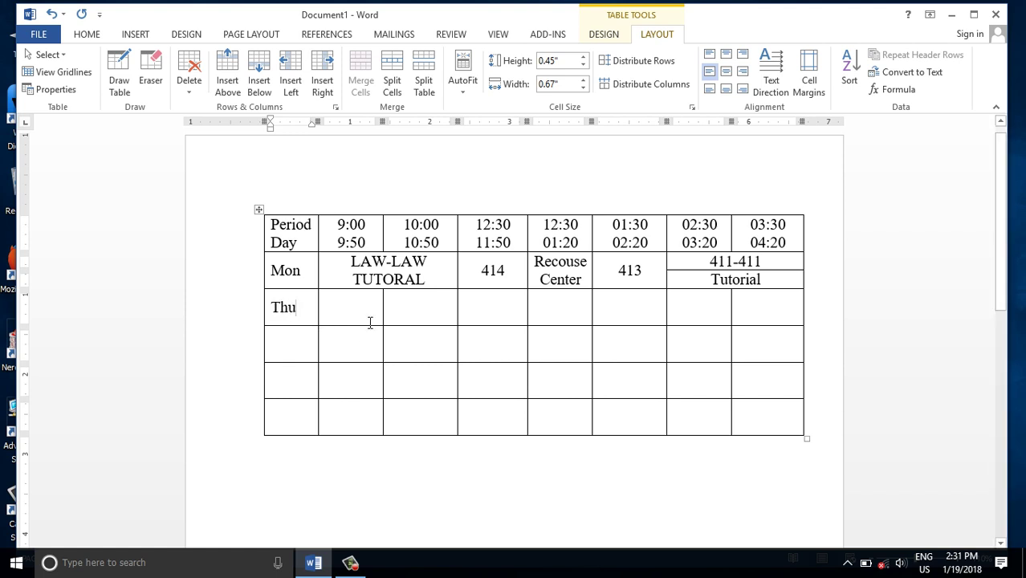
{"action": "left_click", "coordinate": [361, 318]}
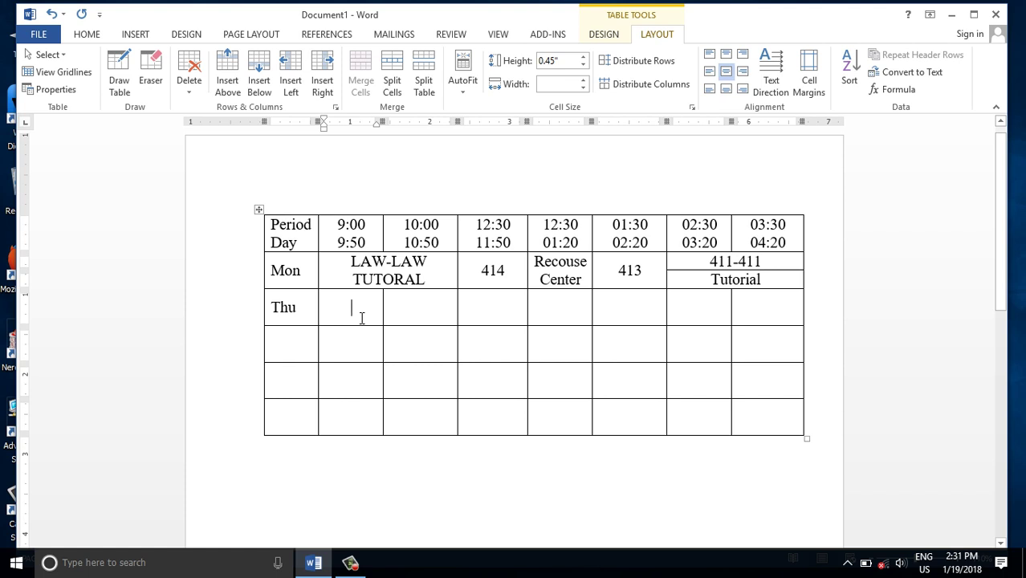
{"action": "type", "text": "LAW"}
{"action": "key", "text": "Tab"}
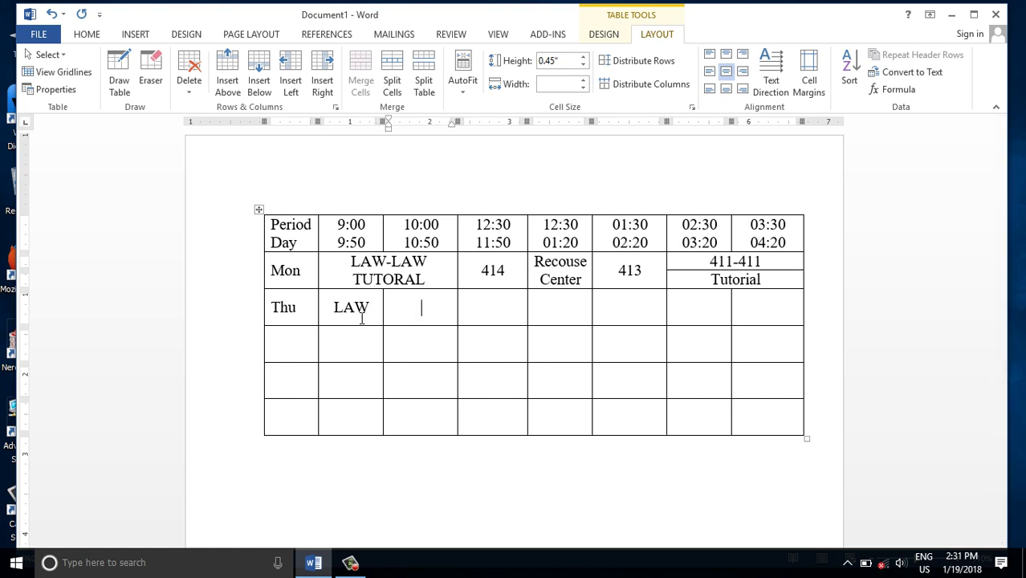
{"action": "type", "text": "LAW"}
{"action": "key", "text": "BackSpace"}
{"action": "type", "text": "W"}
{"action": "key", "text": "Tab"}
{"action": "type", "text": "47"}
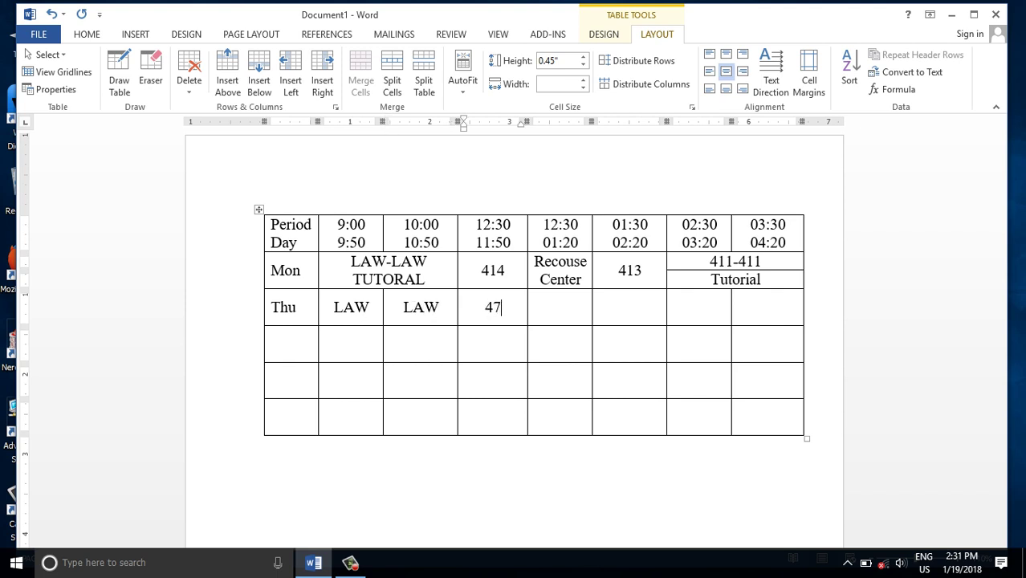
{"action": "type", "text": "12"}
{"action": "left_click", "coordinate": [551, 309]}
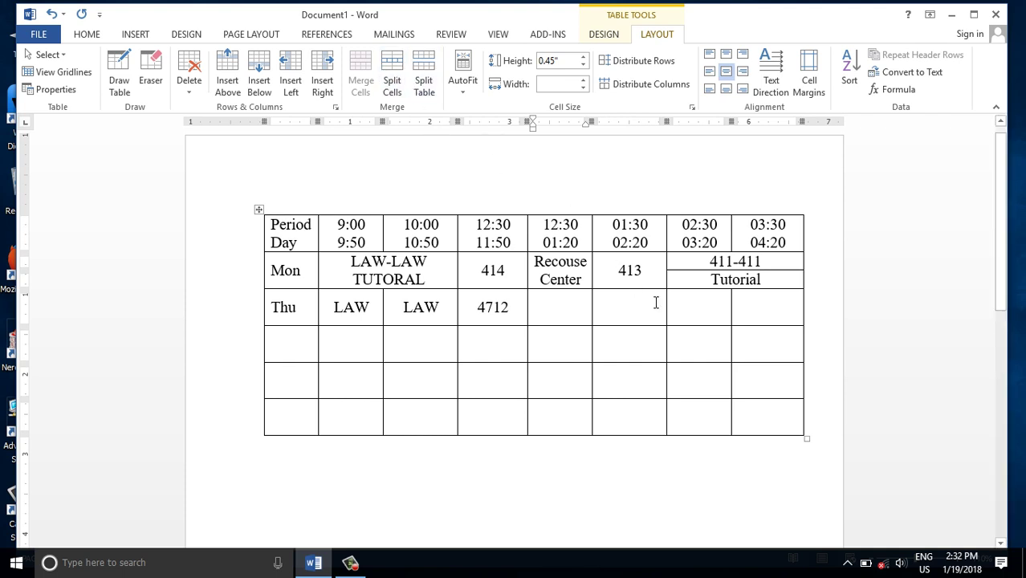
Split the Thu cell under the second 12:30 into 1 column and 2 rows.
{"action": "left_click", "coordinate": [393, 85]}
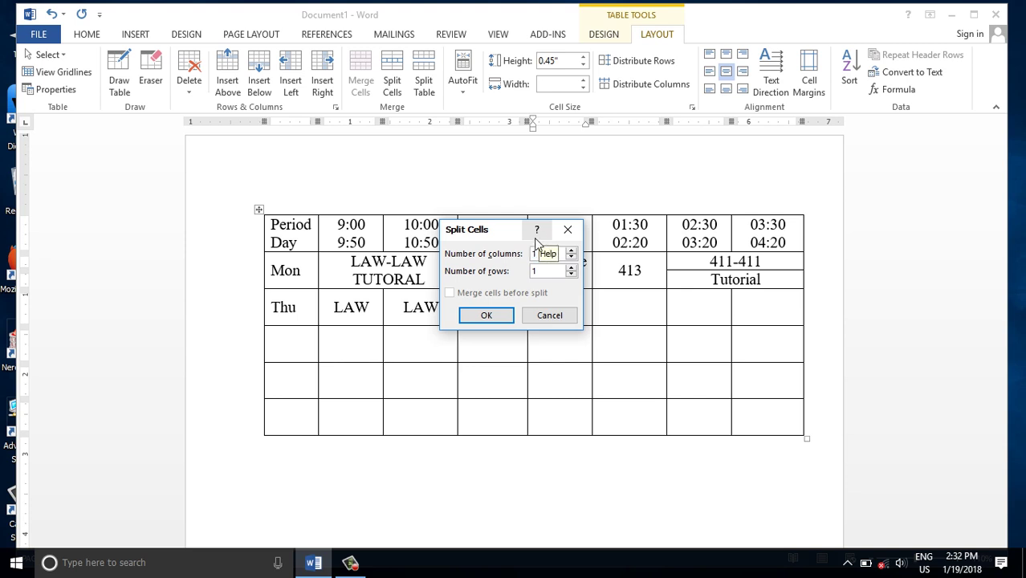
{"action": "type", "text": "1"}
{"action": "key", "text": "Tab"}
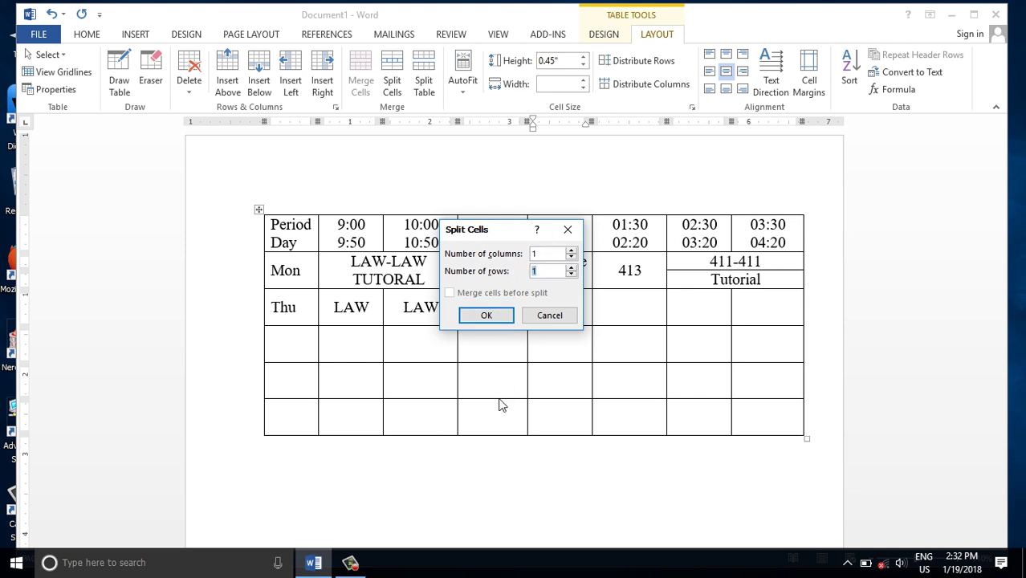
{"action": "type", "text": "2"}
{"action": "key", "text": "Return"}
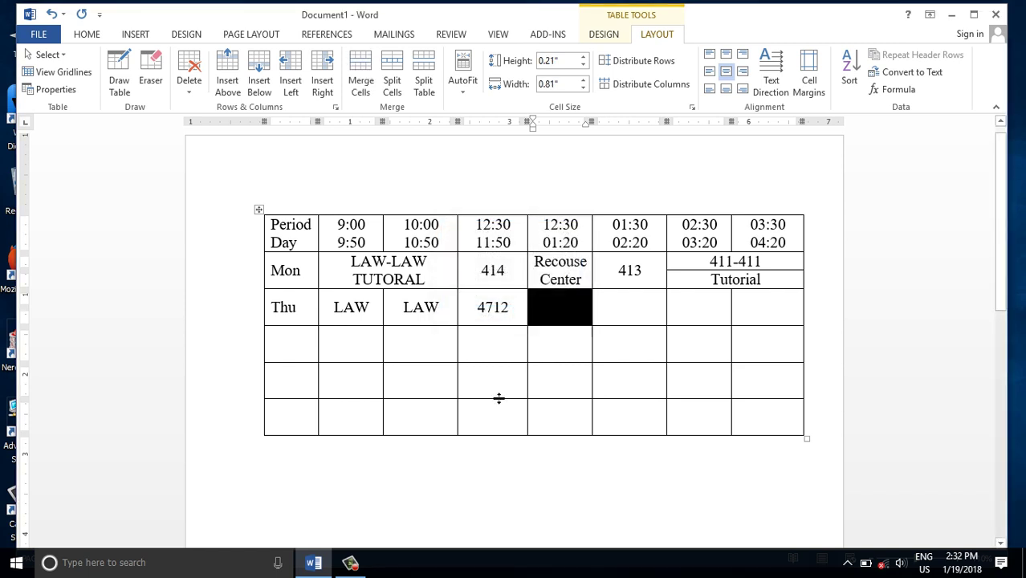
Type 412-412 in the upper half and select Mon's Tutorial text for copying.
{"action": "left_click", "coordinate": [554, 340]}
{"action": "left_click", "coordinate": [566, 298]}
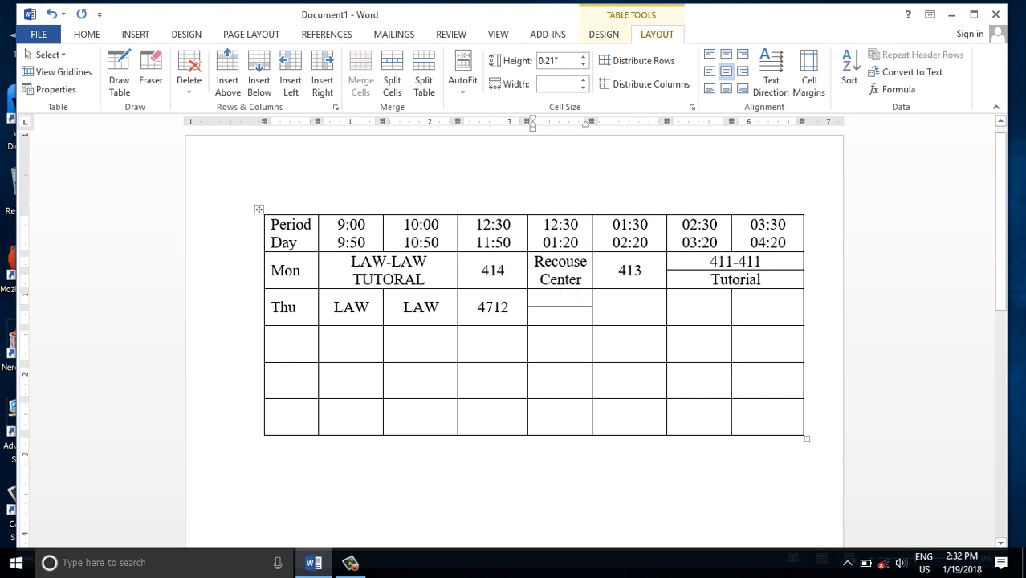
{"action": "type", "text": "412-"}
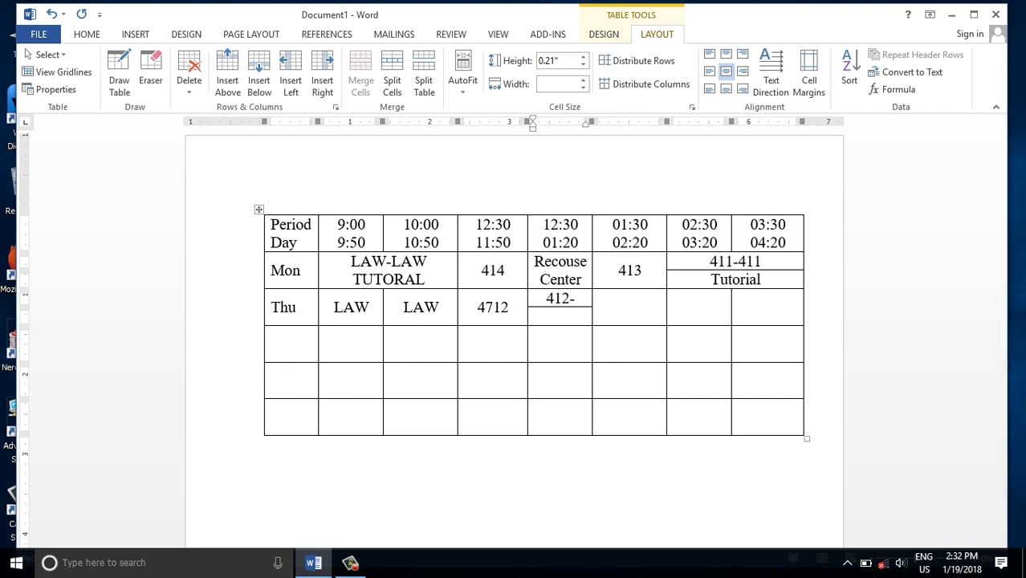
{"action": "type", "text": "412 "}
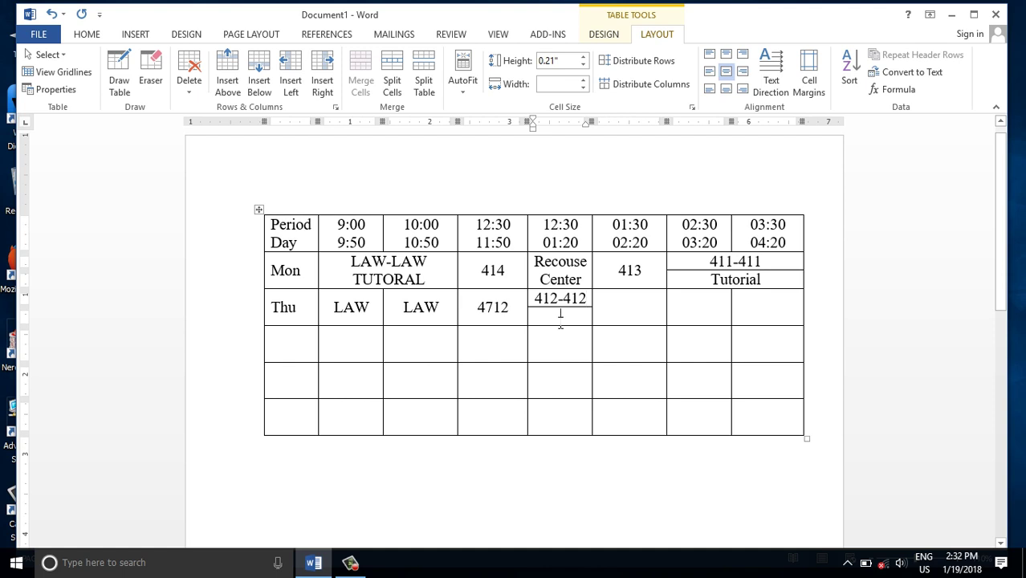
{"action": "type", "text": "T"}
{"action": "type", "text": "u"}
{"action": "key", "text": "BackSpace"}
{"action": "key", "text": "BackSpace"}
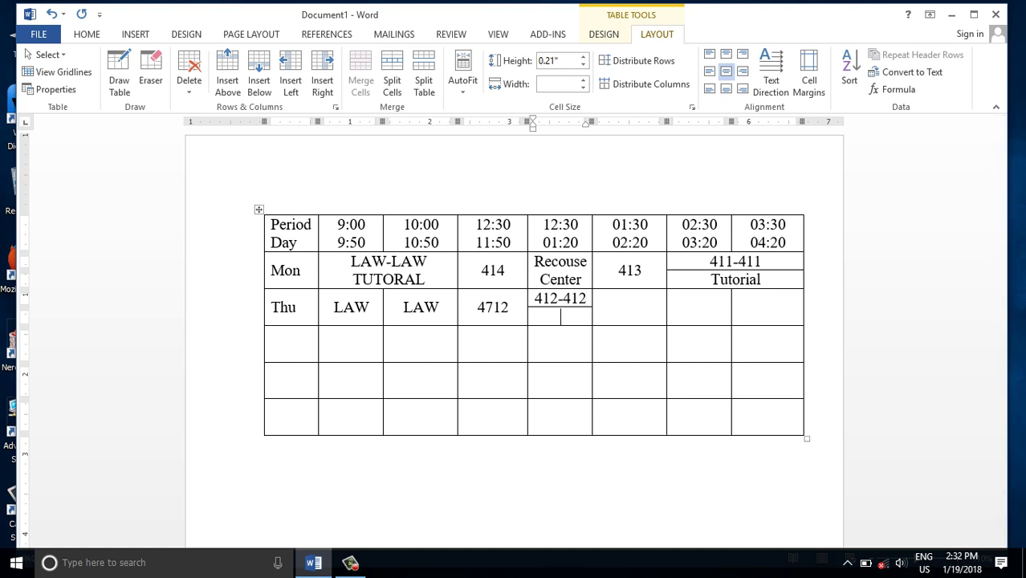
{"action": "mouse_move", "coordinate": [775, 278]}
{"action": "left_mouse_down"}
{"action": "mouse_move", "coordinate": [698, 266]}
{"action": "mouse_move", "coordinate": [717, 280]}
{"action": "mouse_move", "coordinate": [708, 280]}
{"action": "left_mouse_up"}
{"action": "key", "text": "ctrl+c"}
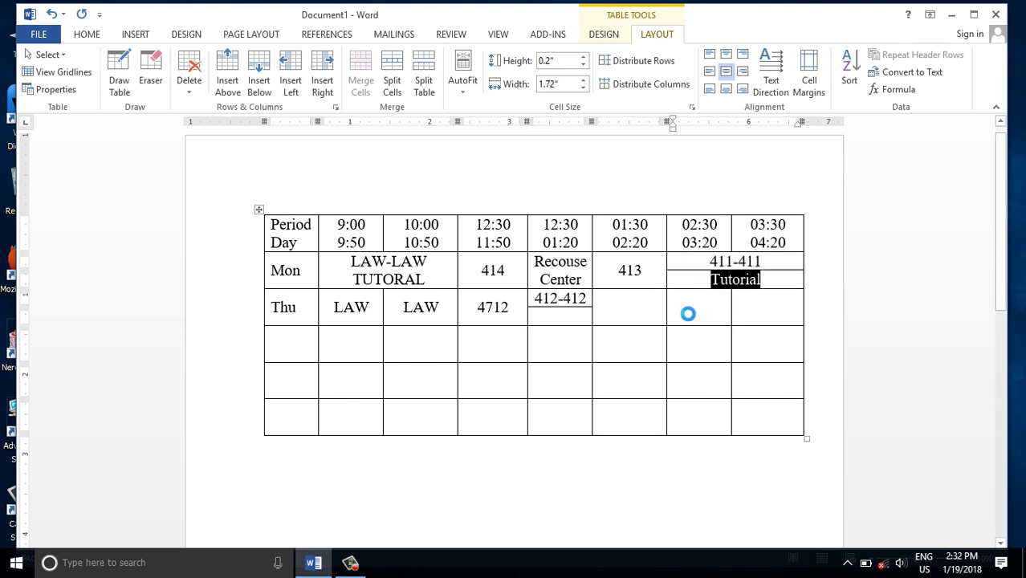
Paste Tutorial into the empty cell below Thu's 412-412.
{"action": "left_click", "coordinate": [560, 315]}
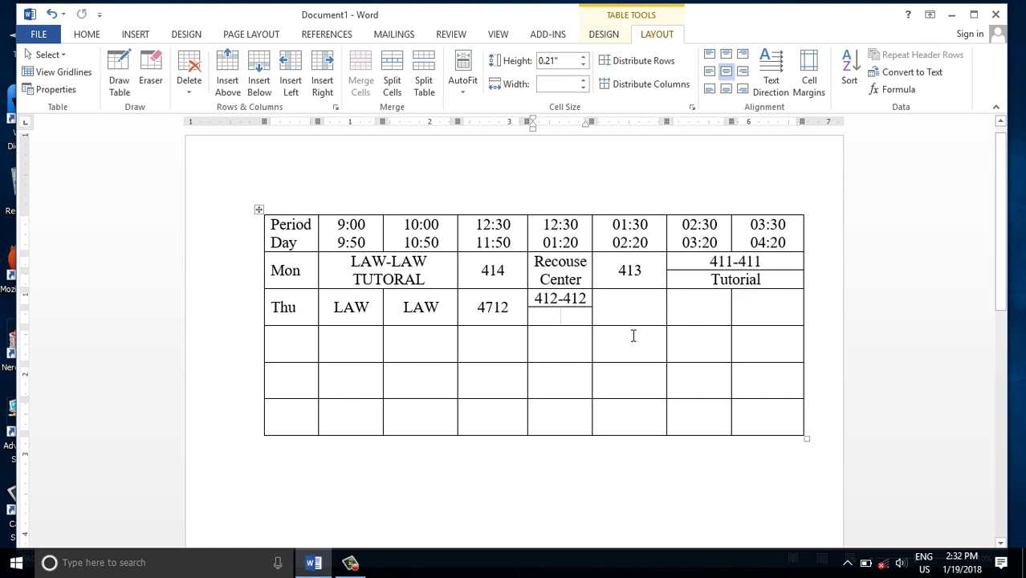
{"action": "key", "text": "ctrl+v"}
{"action": "left_click", "coordinate": [642, 308]}
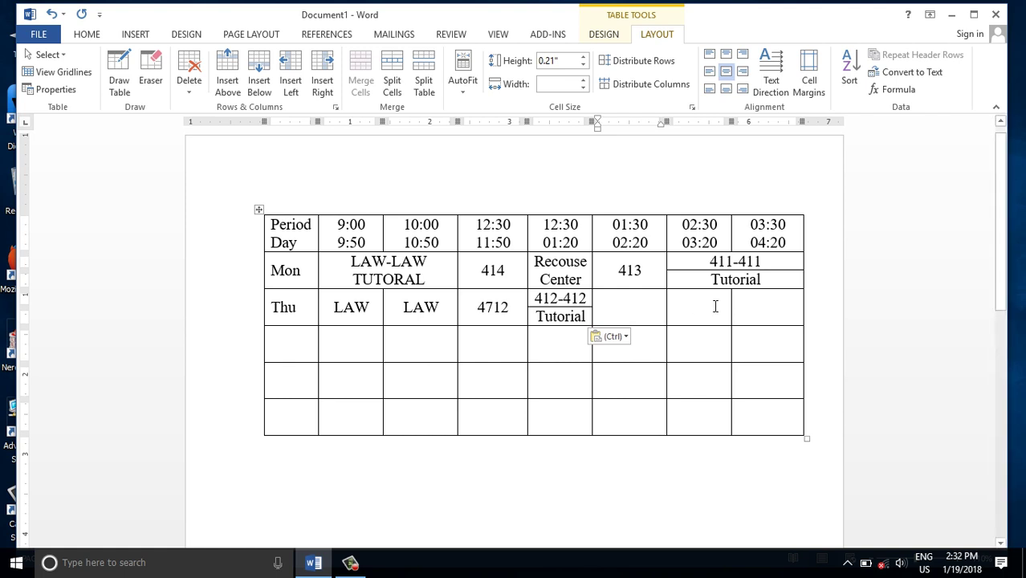
Merge the Thu row's 02:30 and 03:30 cells into one cell.
{"action": "left_click_drag", "start_coordinate": [707, 309], "coordinate": [790, 303]}
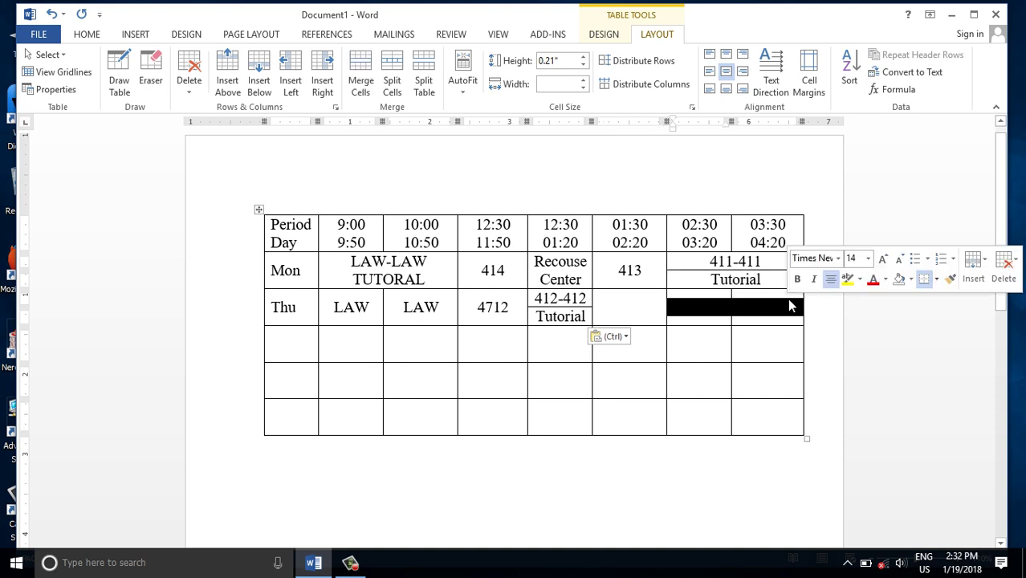
{"action": "left_click", "coordinate": [360, 80]}
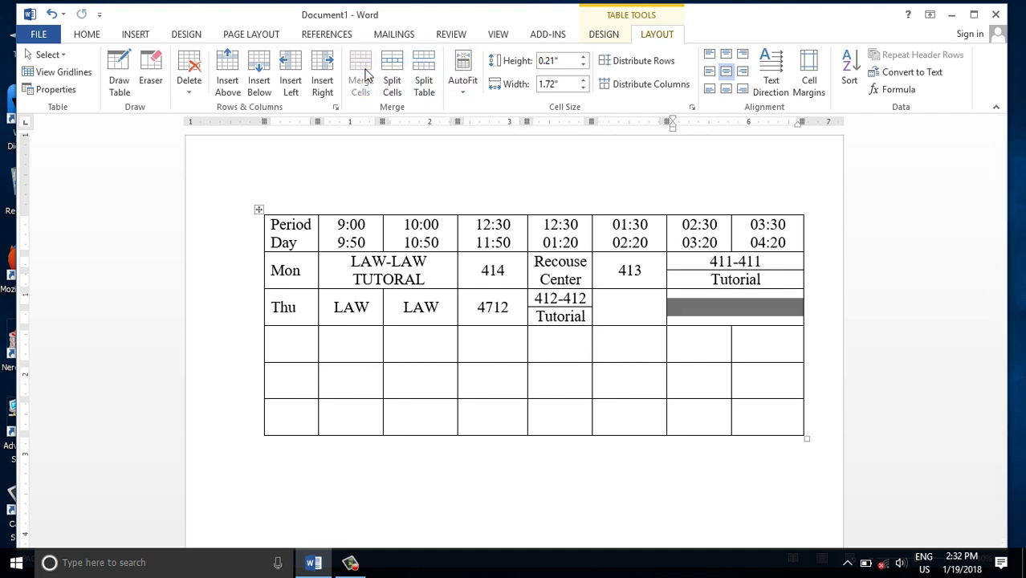
{"action": "left_click", "coordinate": [740, 303]}
{"action": "left_click", "coordinate": [731, 388]}
{"action": "left_click", "coordinate": [291, 345]}
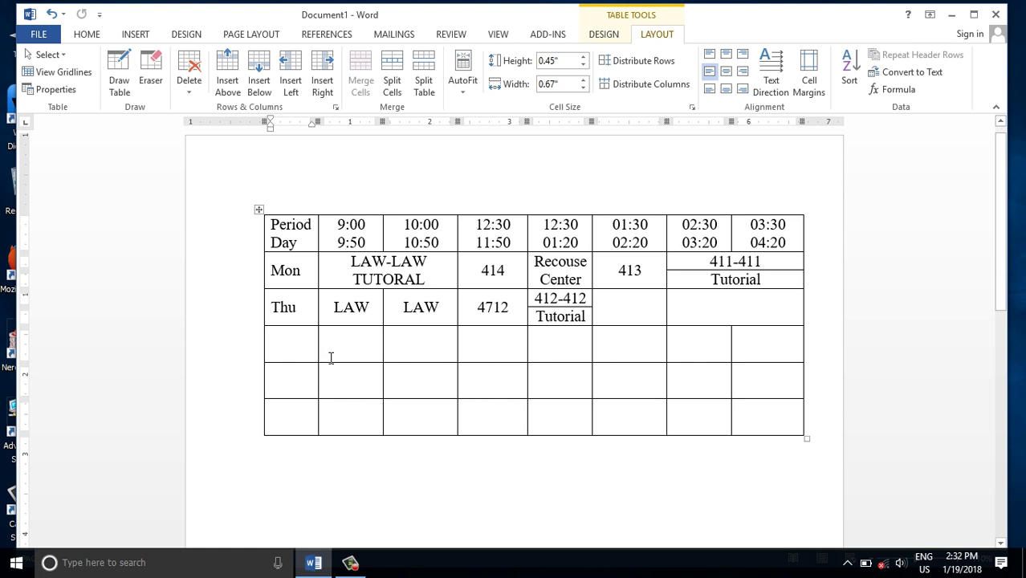
Enter Wed, LAW, 414 and 413 across the fourth row's first four cells.
{"action": "type", "text": "We"}
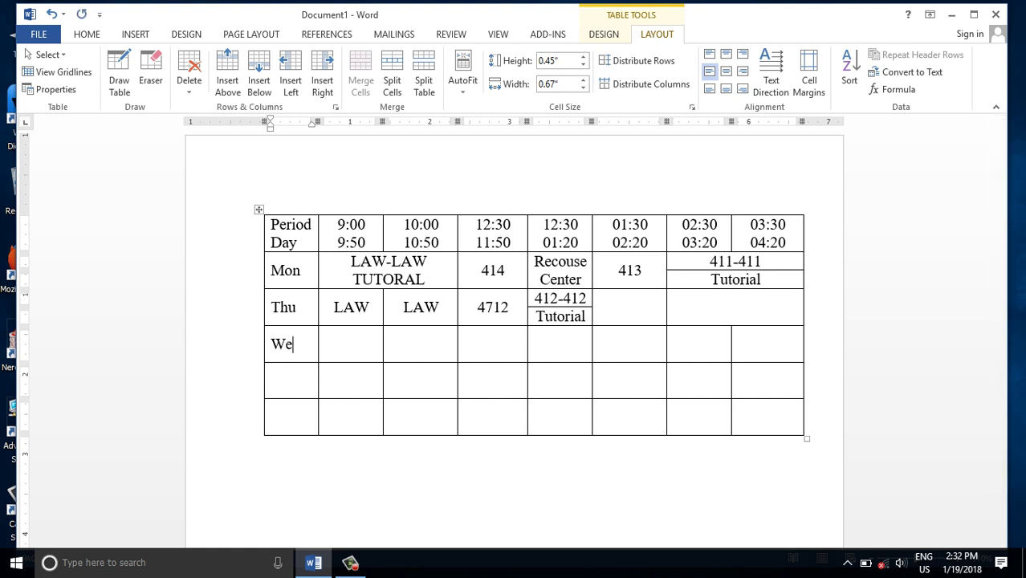
{"action": "type", "text": "d"}
{"action": "left_click", "coordinate": [347, 345]}
{"action": "type", "text": "L"}
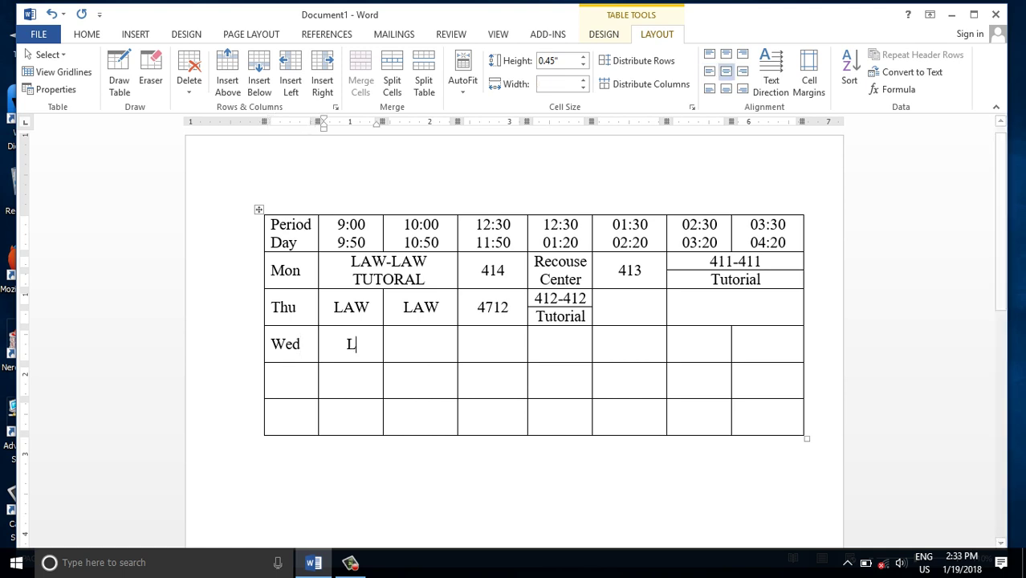
{"action": "type", "text": "aw"}
{"action": "key", "text": "BackSpace"}
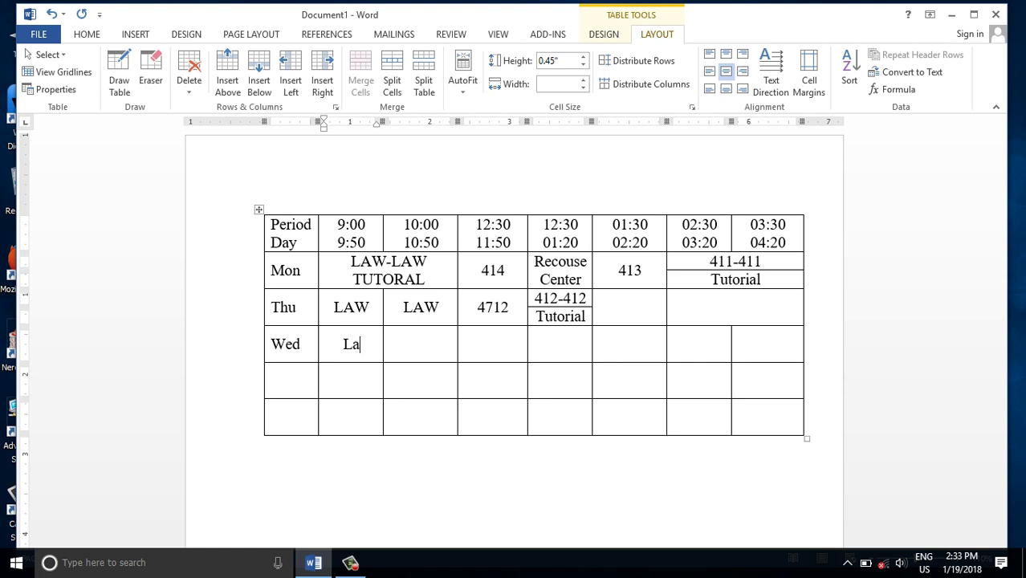
{"action": "key", "text": "BackSpace"}
{"action": "type", "text": "AW"}
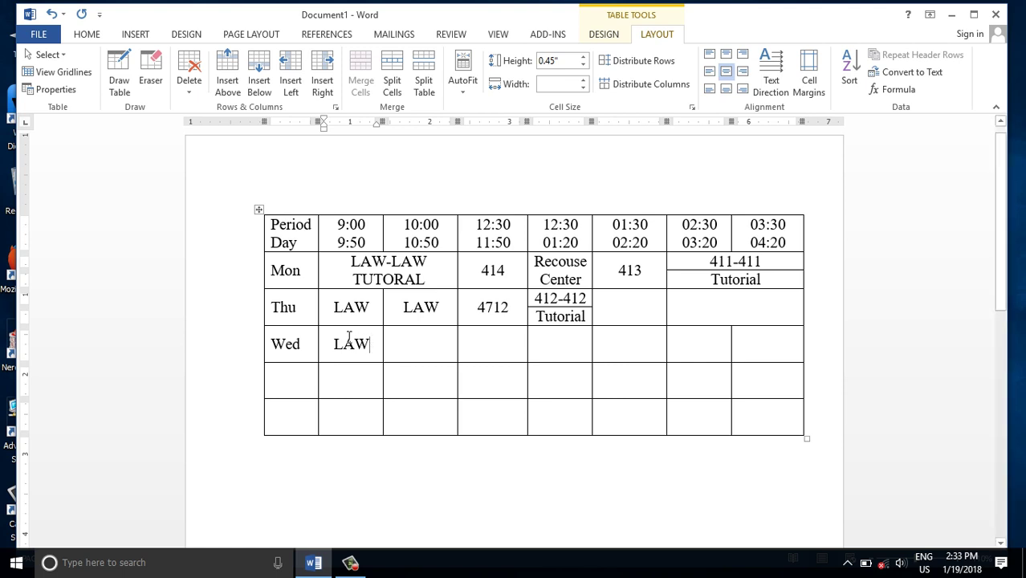
{"action": "left_click", "coordinate": [402, 338]}
{"action": "type", "text": "4"}
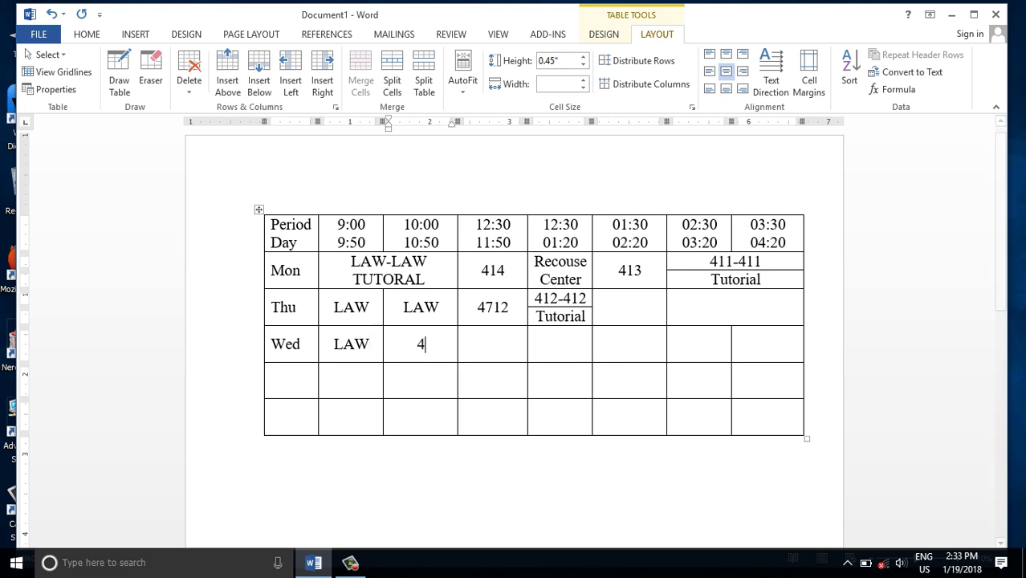
{"action": "type", "text": "14"}
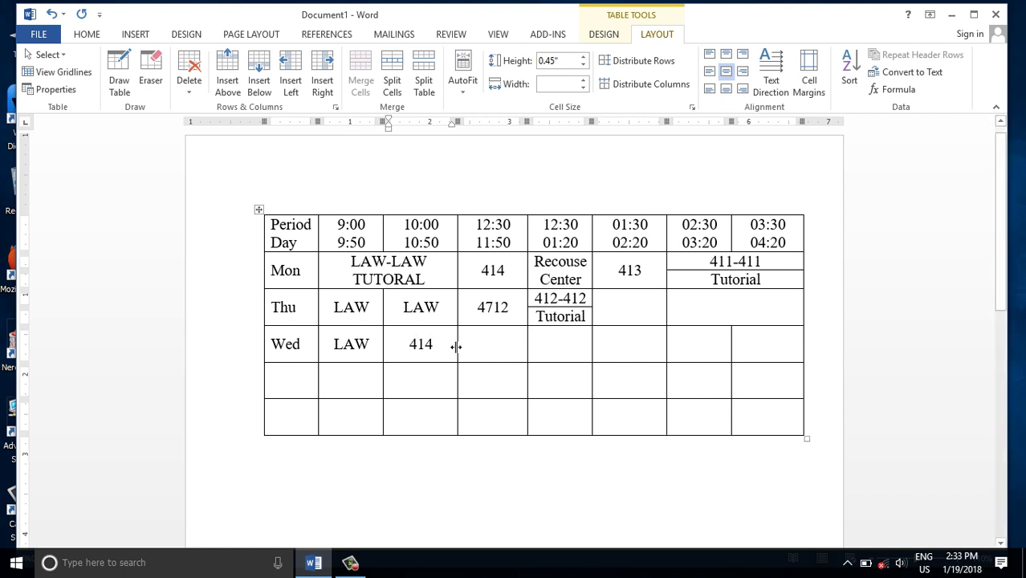
{"action": "left_click", "coordinate": [473, 346]}
{"action": "type", "text": "41"}
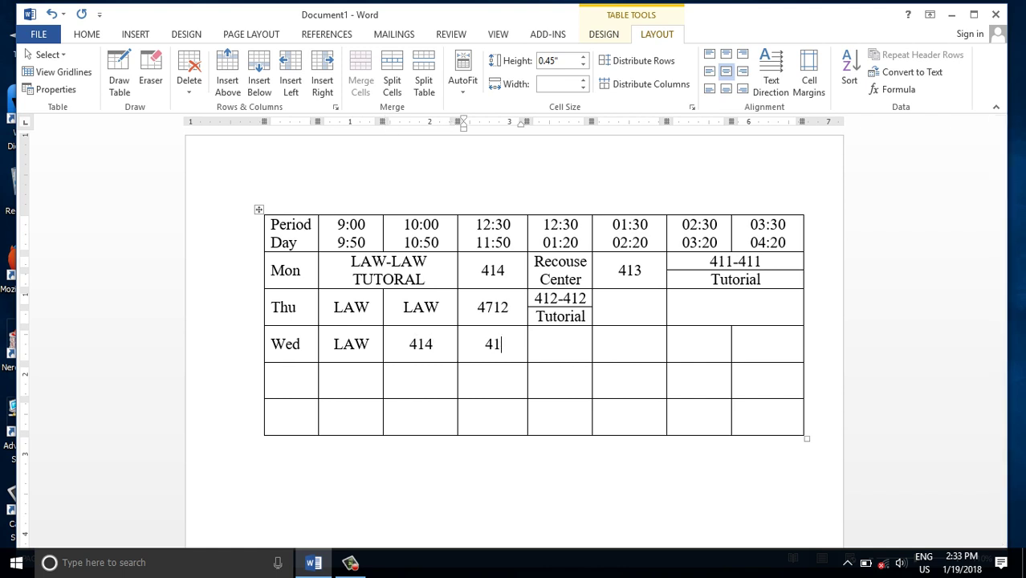
{"action": "type", "text": "3"}
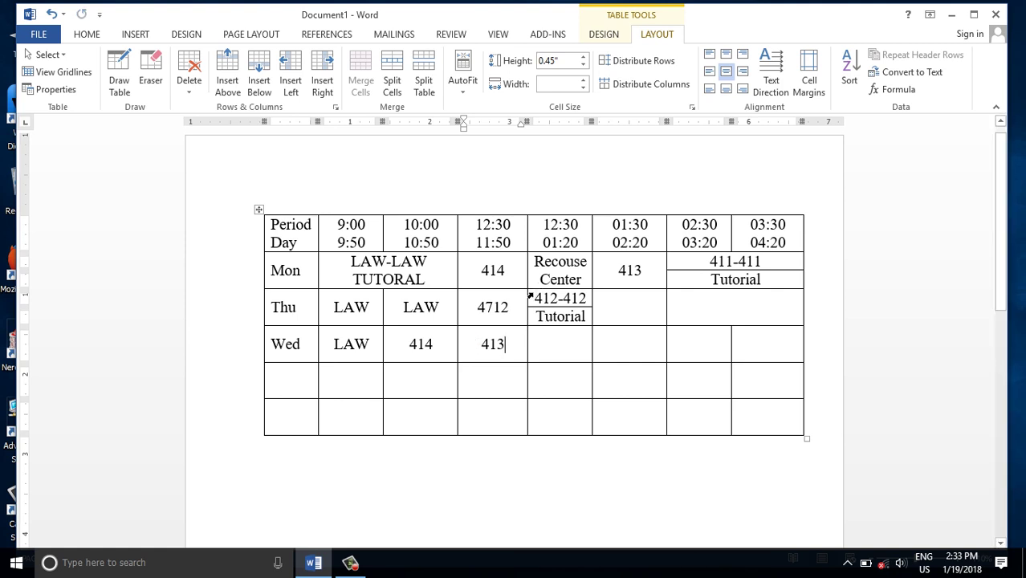
{"action": "left_click_drag", "start_coordinate": [529, 297], "coordinate": [560, 316]}
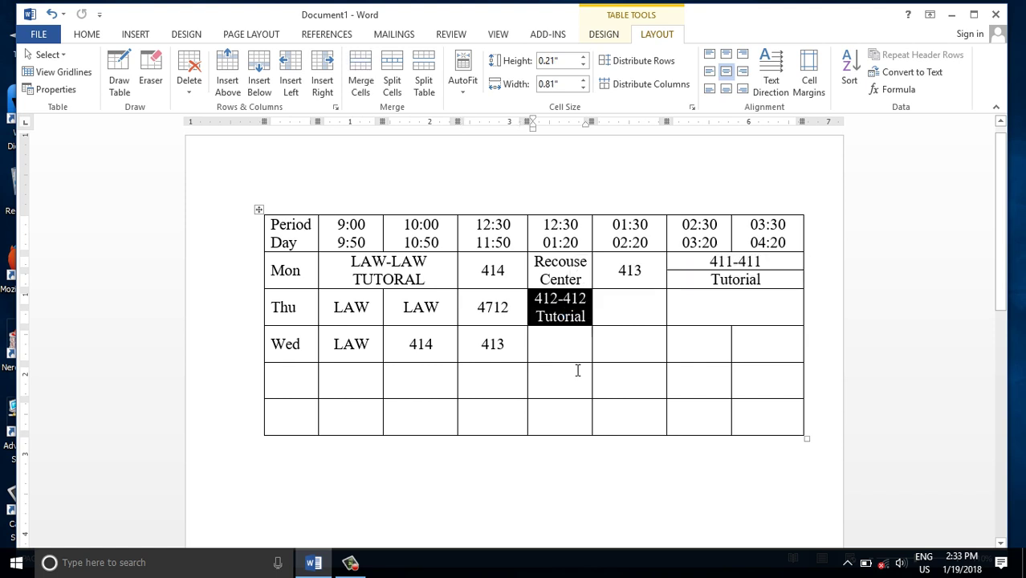
{"action": "left_click", "coordinate": [553, 348]}
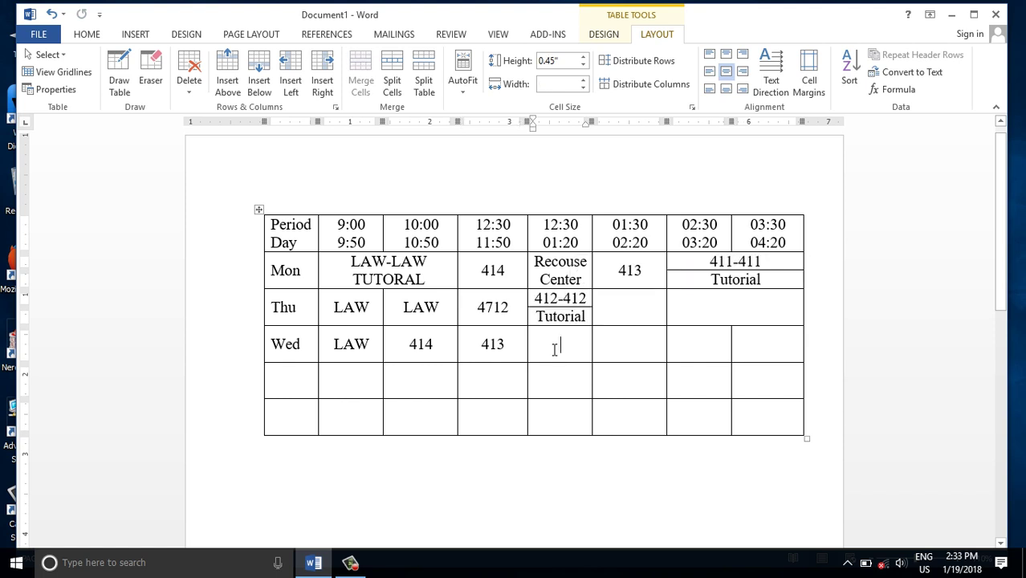
{"action": "type", "text": "412-412 Tutorial"}
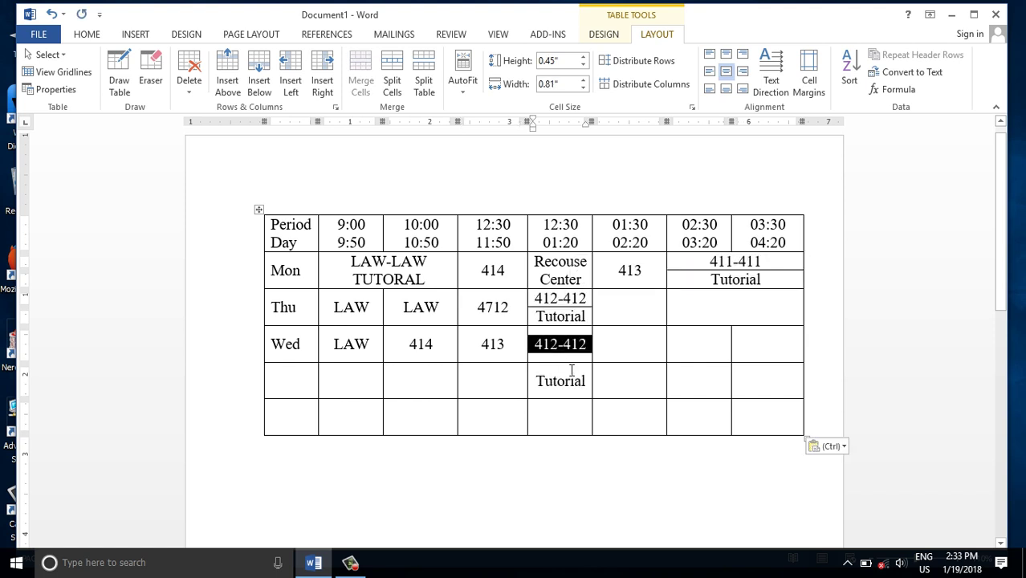
{"action": "left_click", "coordinate": [566, 381]}
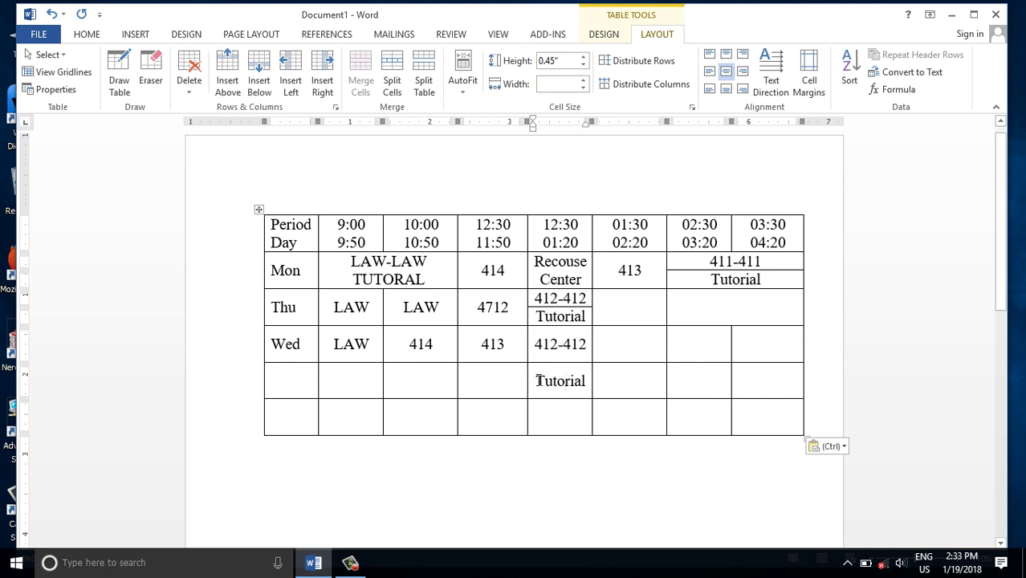
{"action": "key", "text": "ctrl+z"}
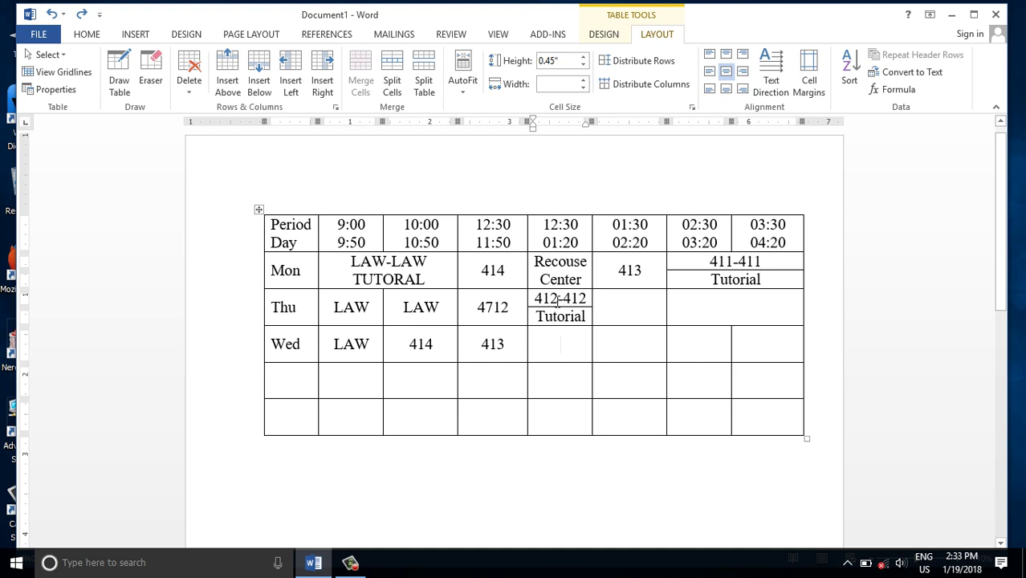
{"action": "left_click_drag", "start_coordinate": [560, 302], "coordinate": [559, 317]}
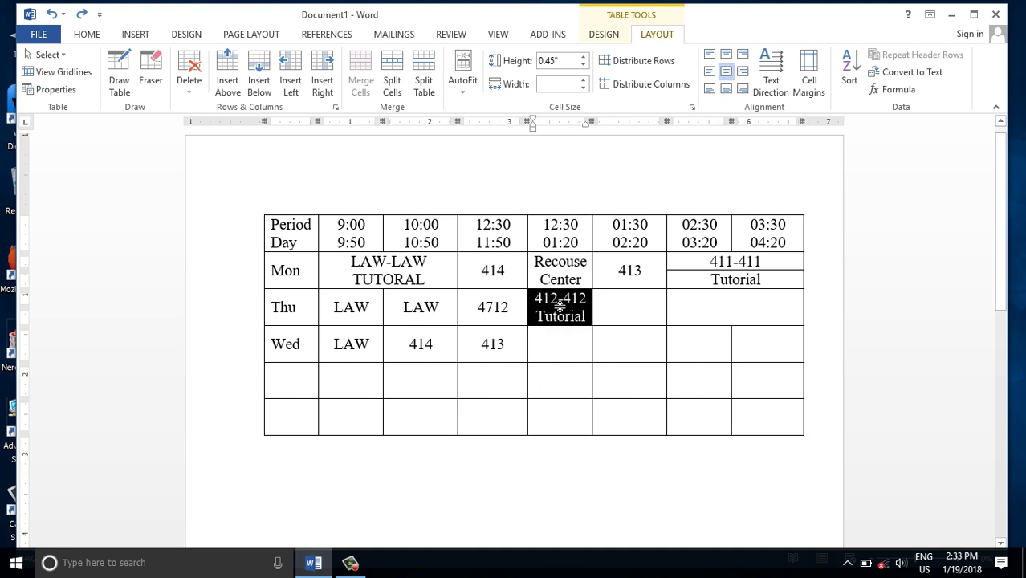
{"action": "left_click", "coordinate": [87, 34]}
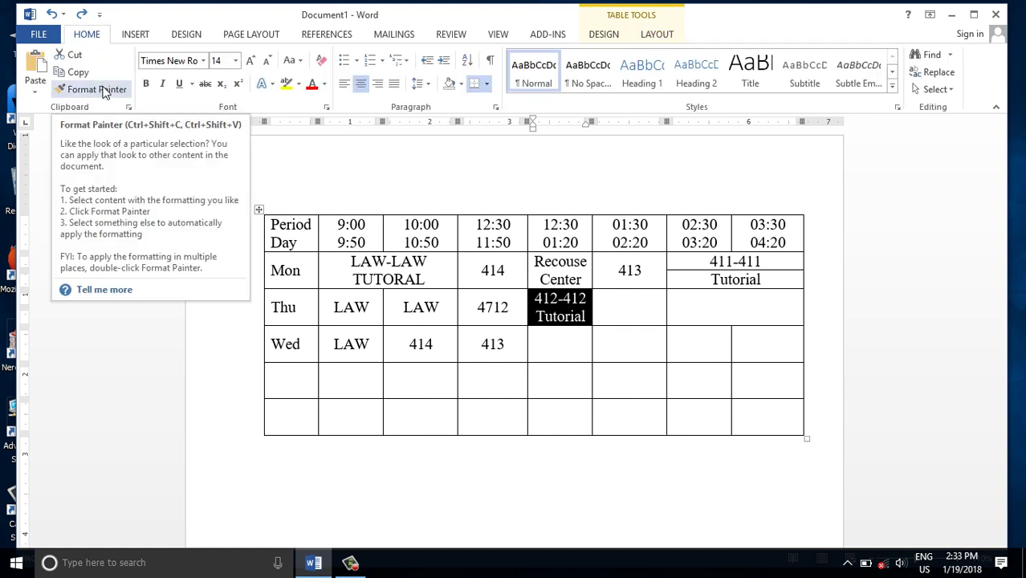
{"action": "left_click", "coordinate": [105, 92]}
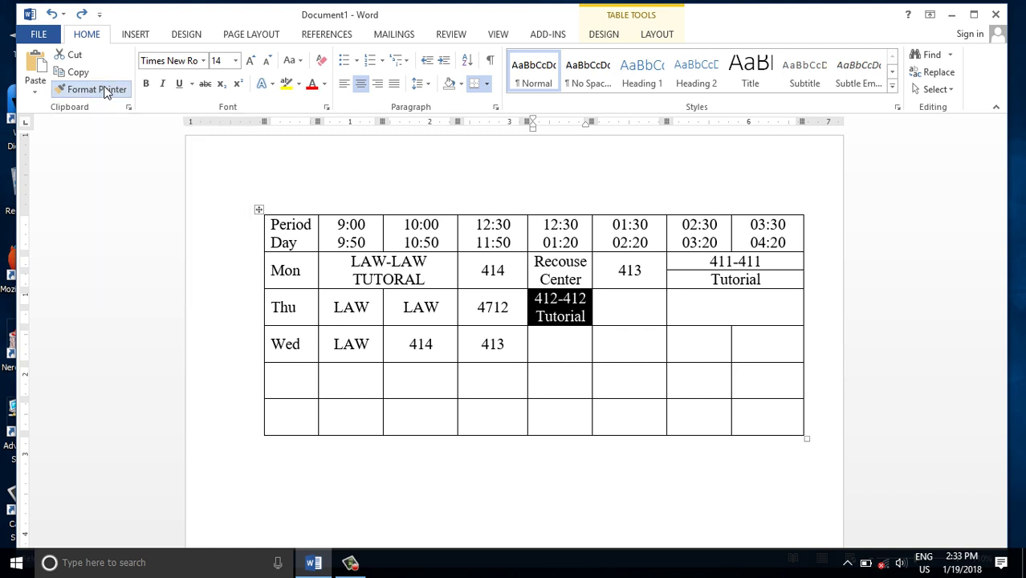
{"action": "left_click", "coordinate": [563, 343]}
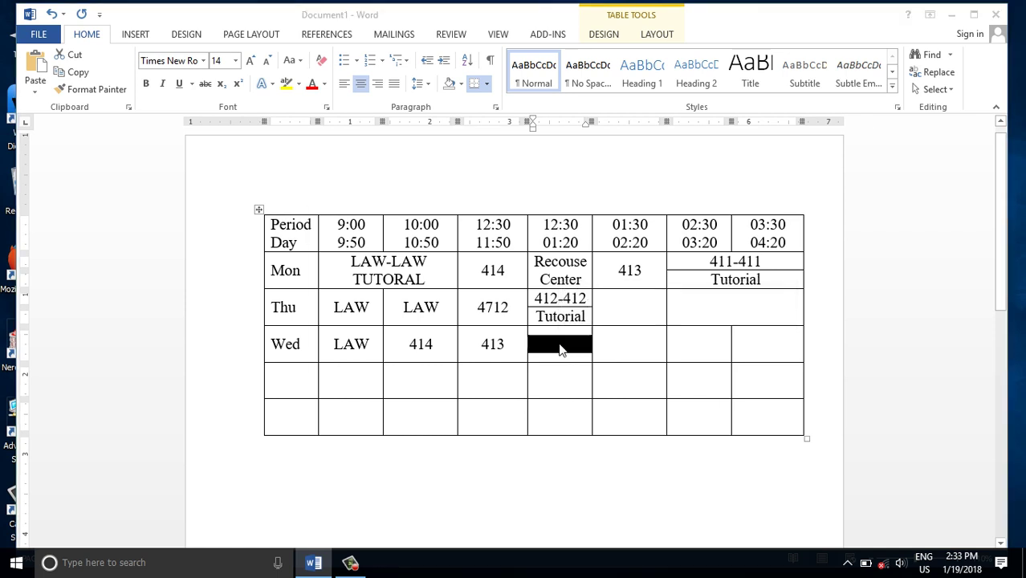
{"action": "key", "text": "ctrl+alt+v"}
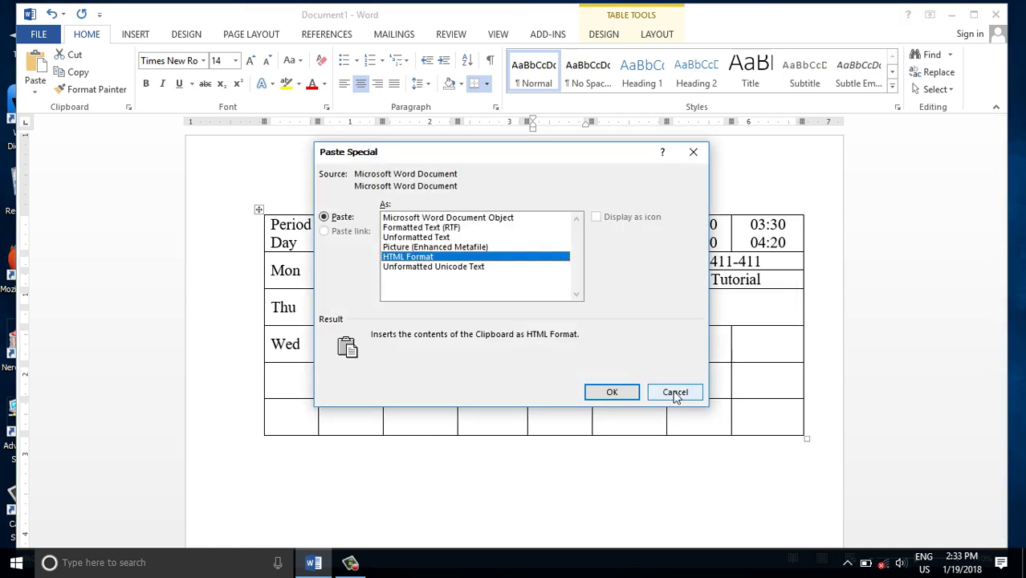
{"action": "left_click", "coordinate": [617, 394]}
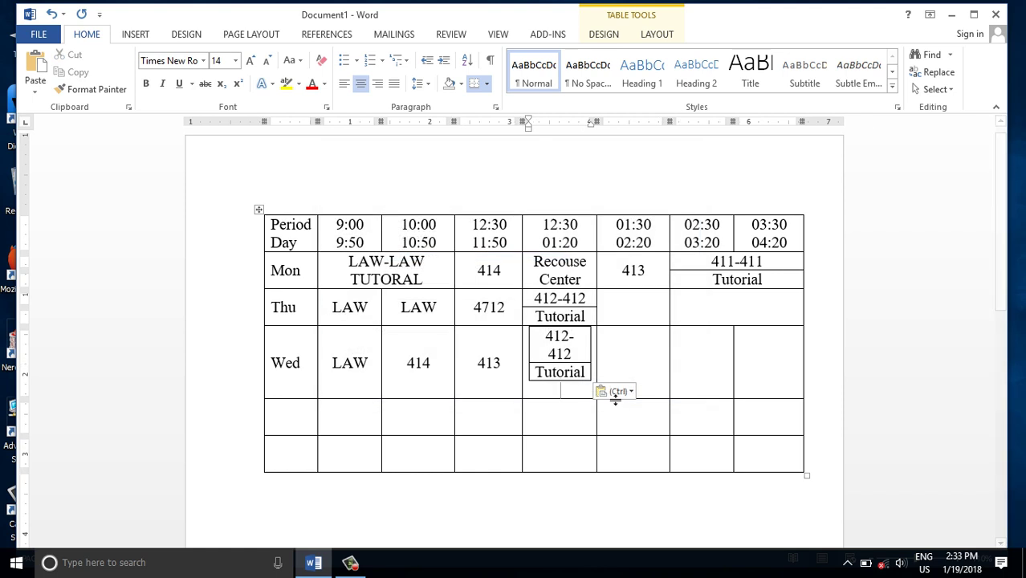
{"action": "key", "text": "ctrl+z"}
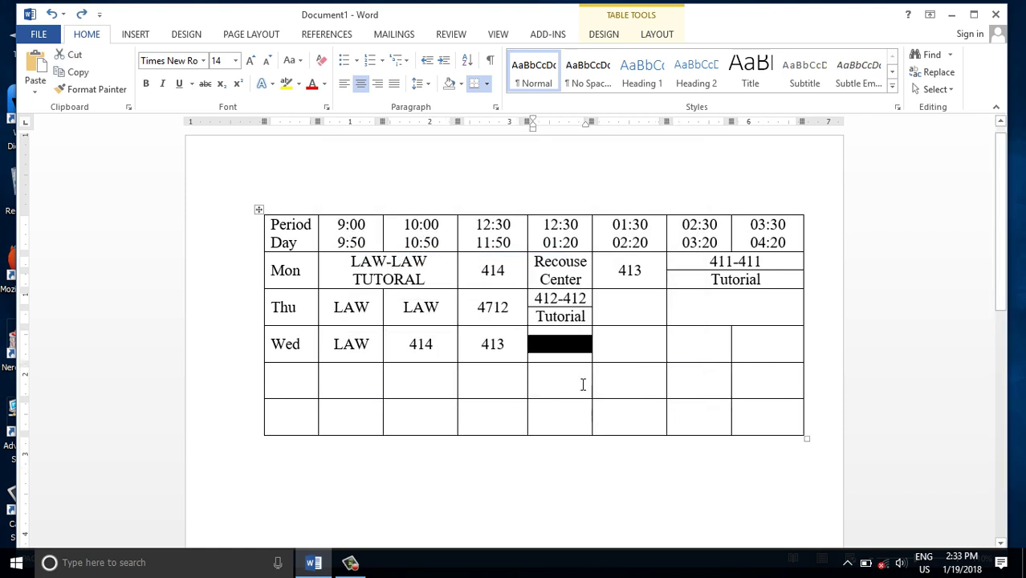
{"action": "left_click", "coordinate": [556, 347]}
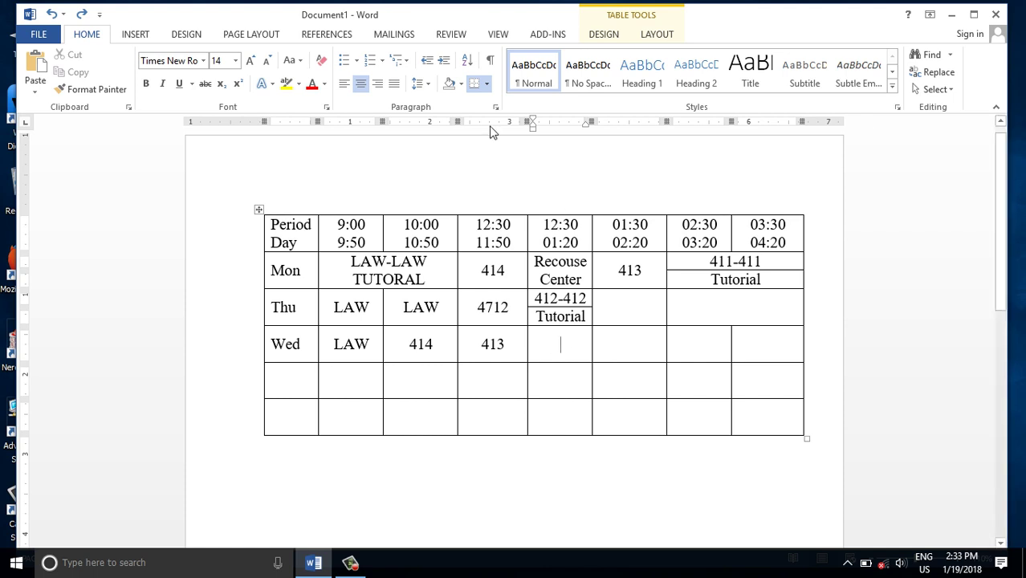
{"action": "left_click", "coordinate": [666, 34]}
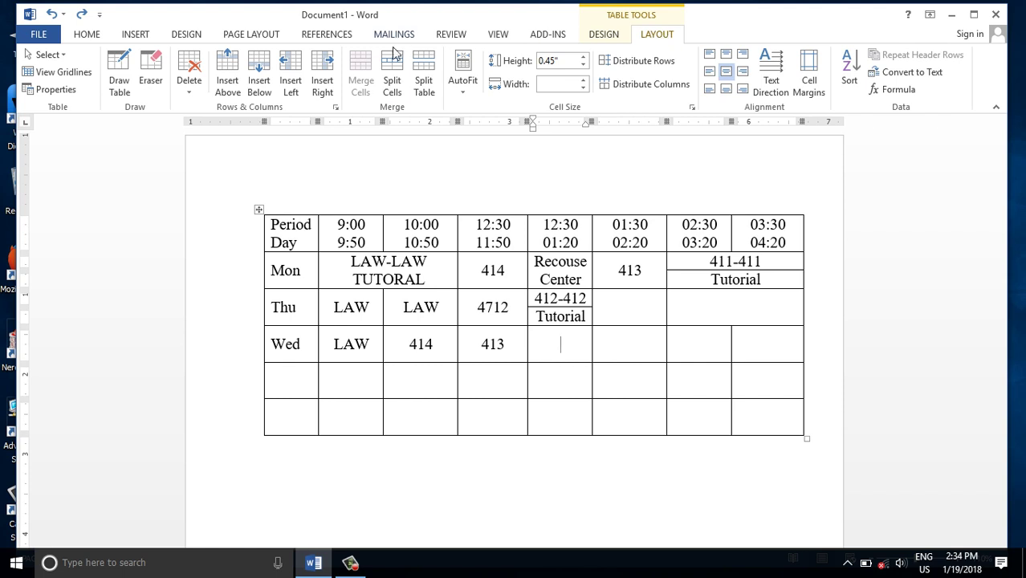
Split the Wed cell under the second 12:30 into 1 column and 2 rows.
{"action": "left_click", "coordinate": [392, 76]}
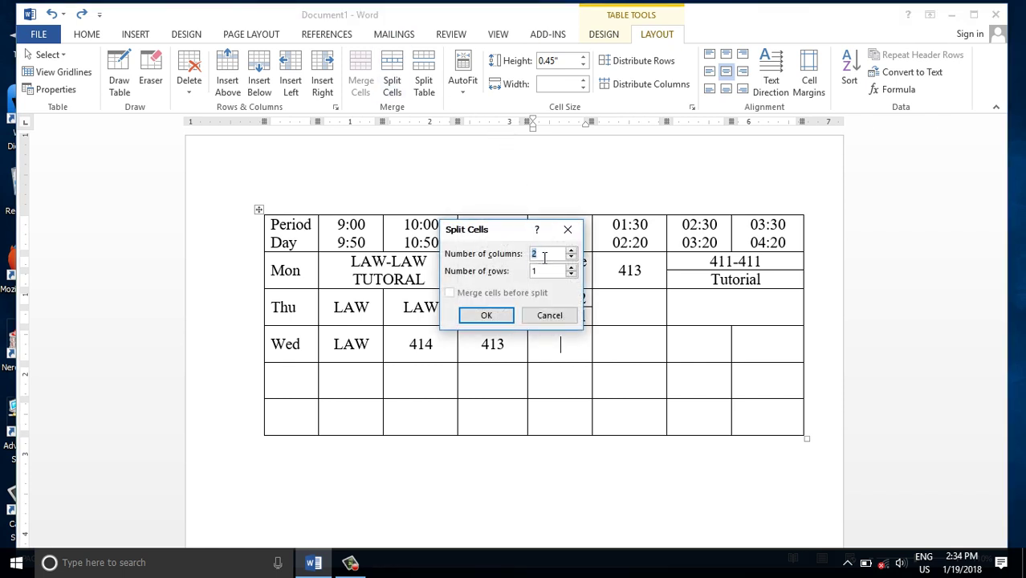
{"action": "type", "text": "1"}
{"action": "double_click", "coordinate": [549, 270]}
{"action": "type", "text": "2"}
{"action": "left_click", "coordinate": [486, 315]}
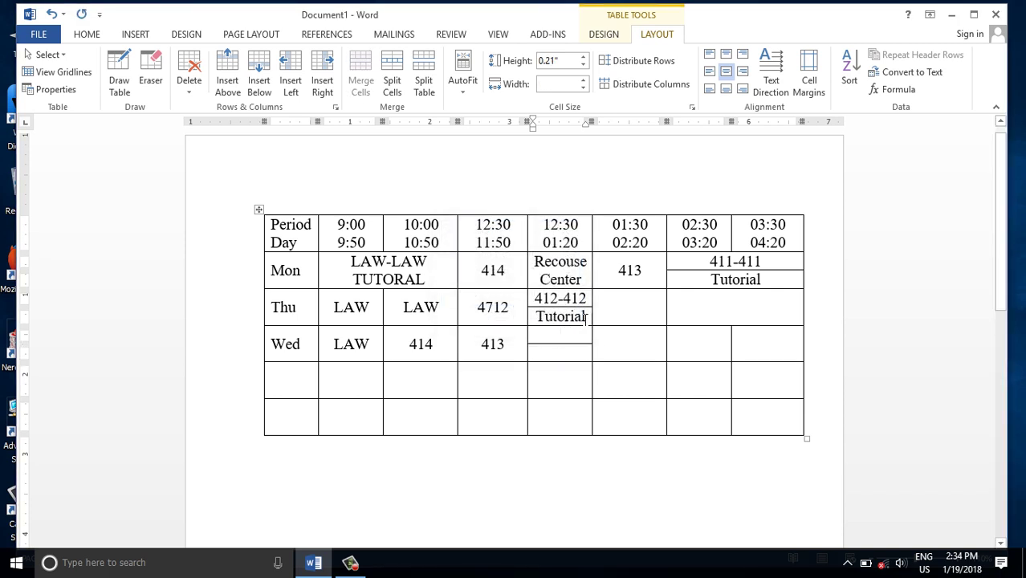
Copy Tutorial into the lower half and type 412-412 in the upper half.
{"action": "left_click_drag", "start_coordinate": [586, 316], "coordinate": [533, 319]}
{"action": "key", "text": "ctrl+c"}
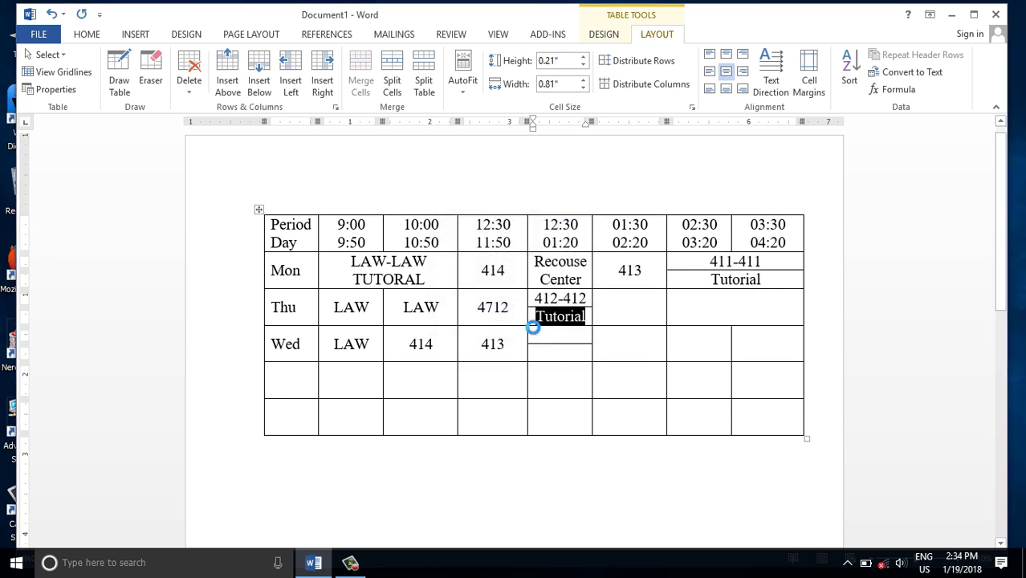
{"action": "left_click", "coordinate": [545, 349]}
{"action": "key", "text": "ctrl+v"}
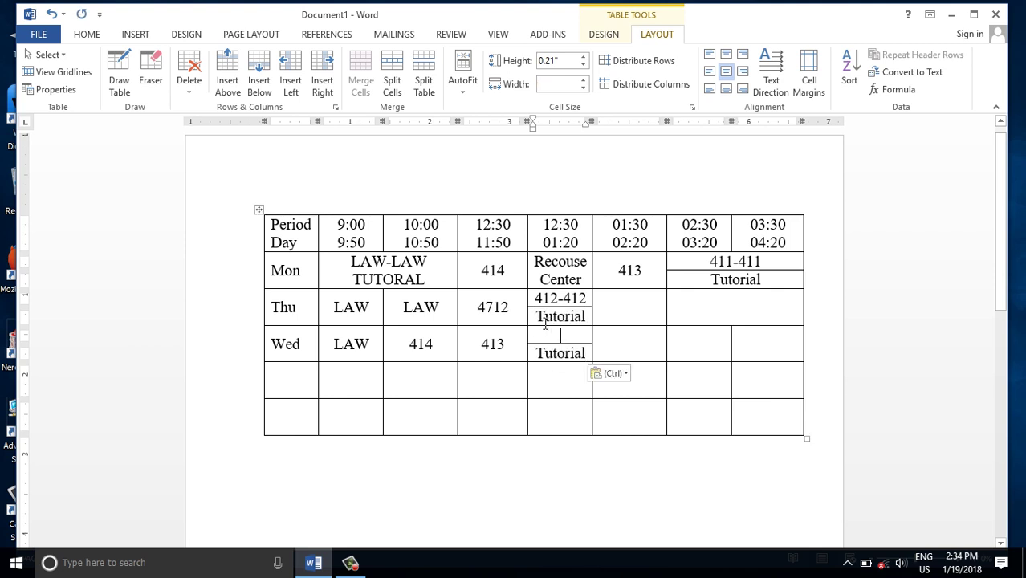
{"action": "left_click", "coordinate": [545, 325]}
{"action": "type", "text": "41"}
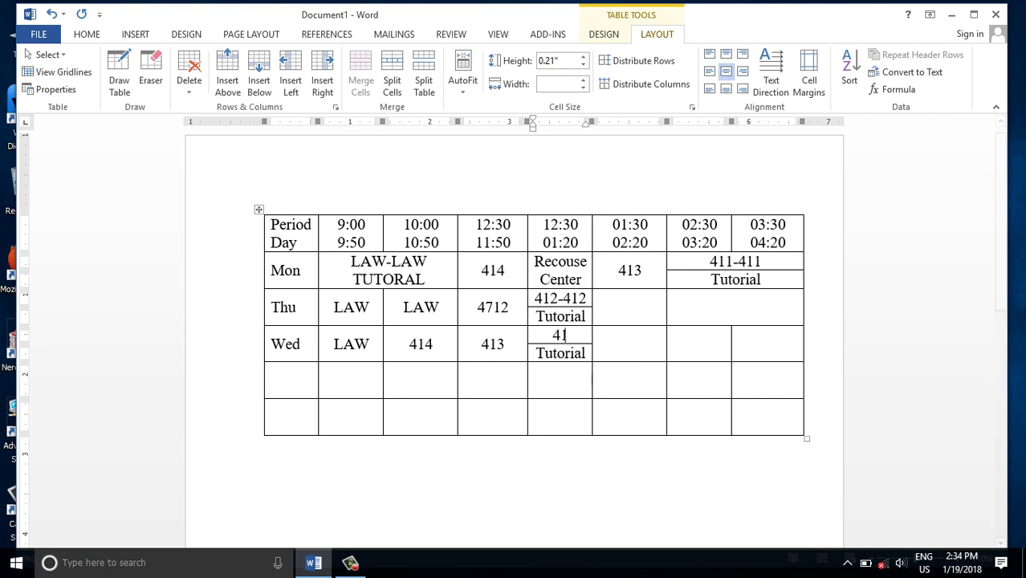
{"action": "type", "text": "2-412"}
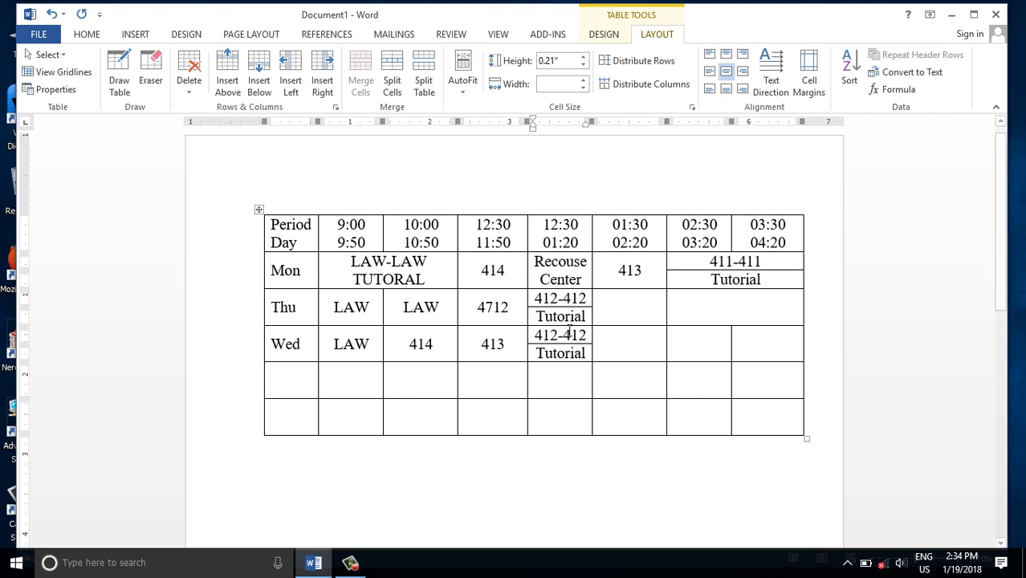
Type LAW in the Wed 02:30 cell.
{"action": "left_click", "coordinate": [621, 345]}
{"action": "left_click", "coordinate": [695, 340]}
{"action": "type", "text": "LAW"}
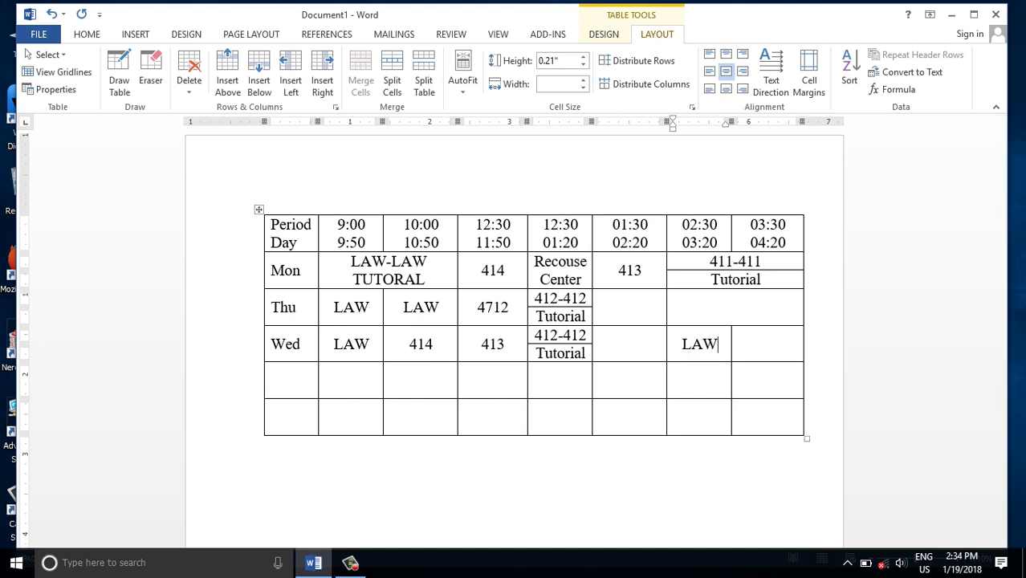
Enter 405 in Wed's 03:30 cell and Thu in the fifth row's first cell.
{"action": "left_click", "coordinate": [758, 338]}
{"action": "type", "text": "40"}
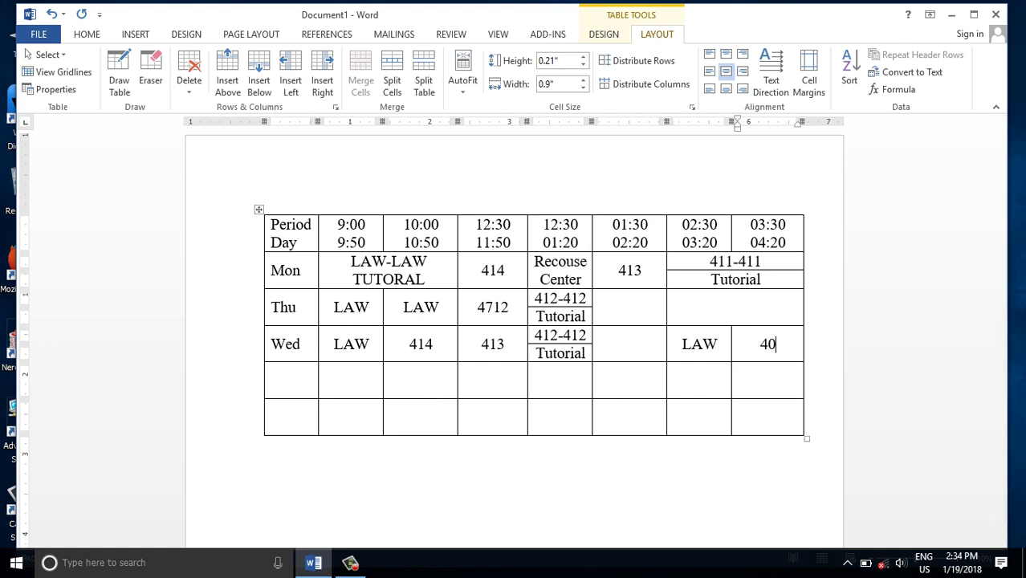
{"action": "type", "text": "5"}
{"action": "left_click", "coordinate": [293, 382]}
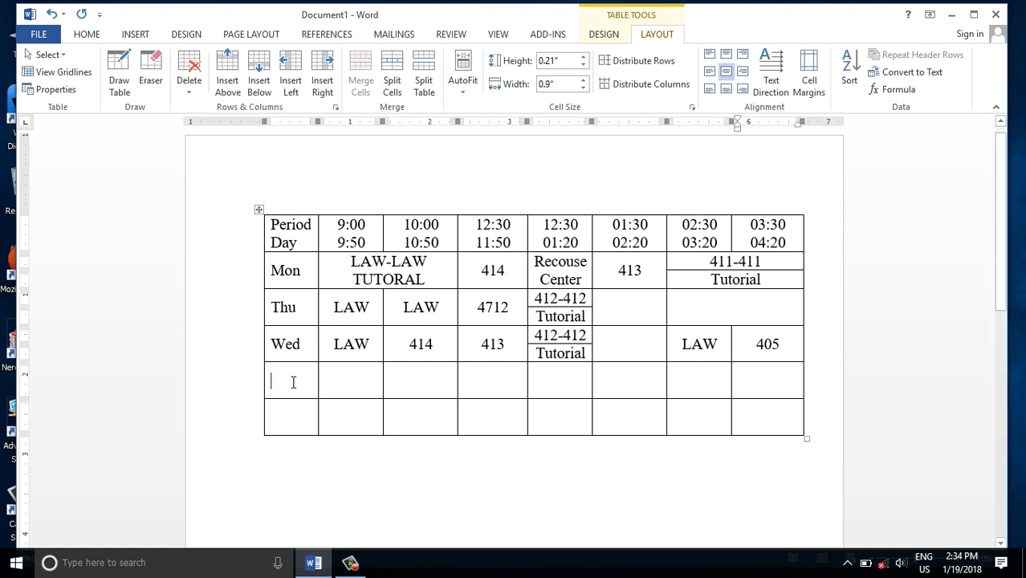
{"action": "type", "text": "T"}
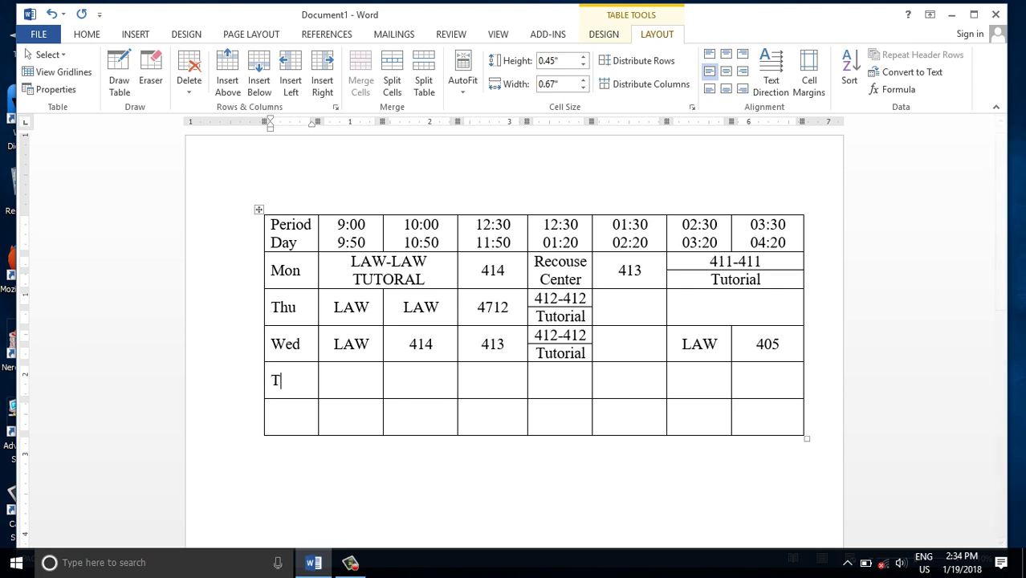
{"action": "type", "text": "hu"}
Fill 413, 412 and 411 under 9:00, 10:00 and 12:30 in the fifth row.
{"action": "left_click", "coordinate": [339, 394]}
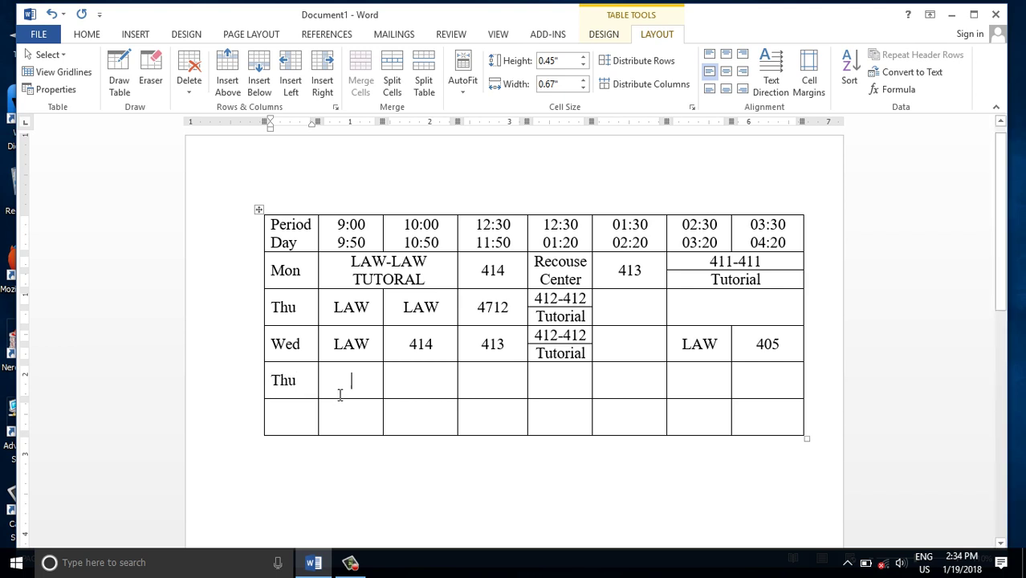
{"action": "type", "text": "413"}
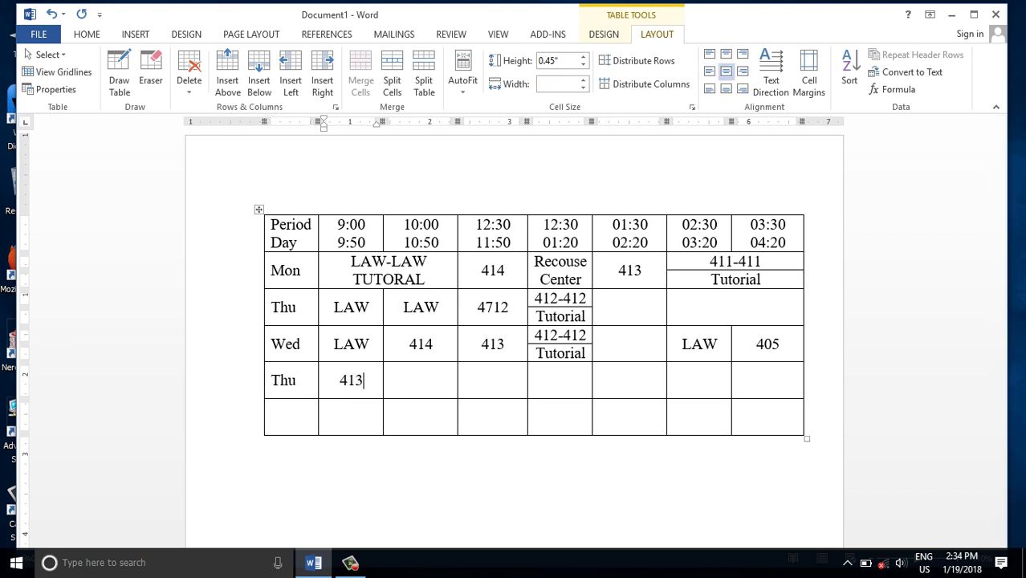
{"action": "key", "text": "Tab"}
{"action": "type", "text": "412"}
{"action": "key", "text": "Tab"}
{"action": "type", "text": "4"}
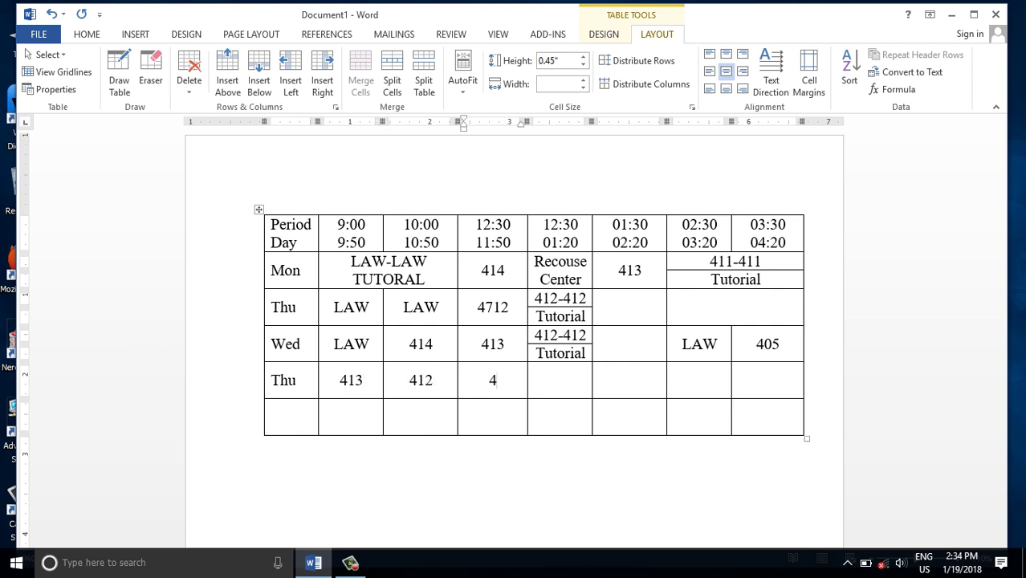
{"action": "type", "text": "11"}
{"action": "key", "text": "Tab"}
Split the fifth row's second 12:30 cell into 1 column and 2 rows.
{"action": "left_click", "coordinate": [391, 84]}
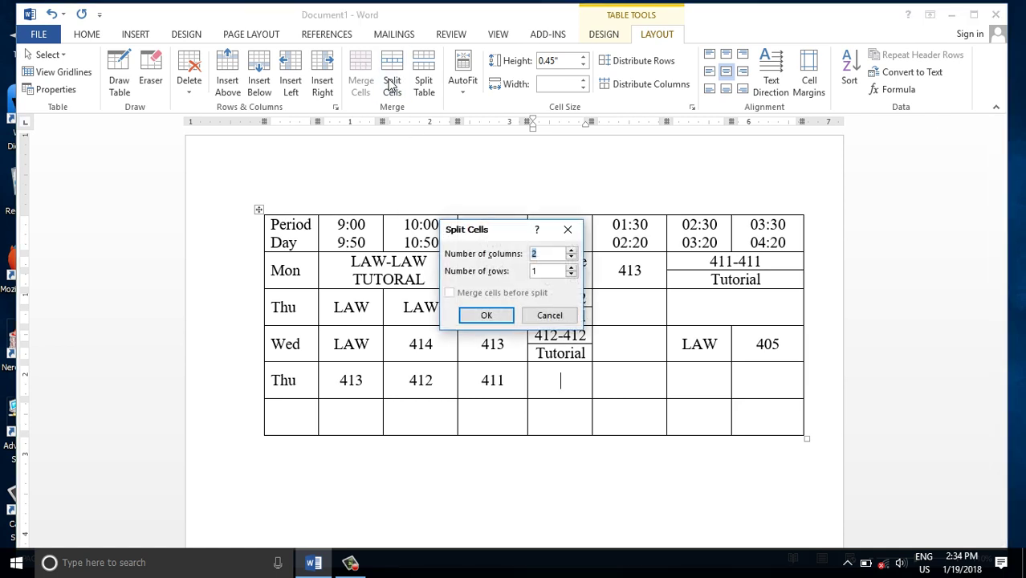
{"action": "type", "text": "1"}
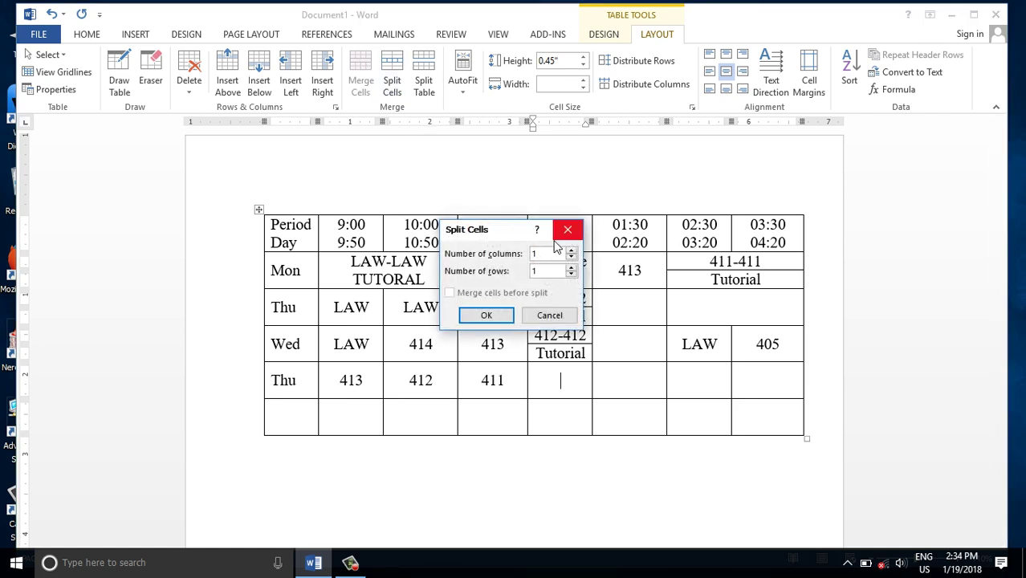
{"action": "key", "text": "Tab"}
{"action": "type", "text": "2"}
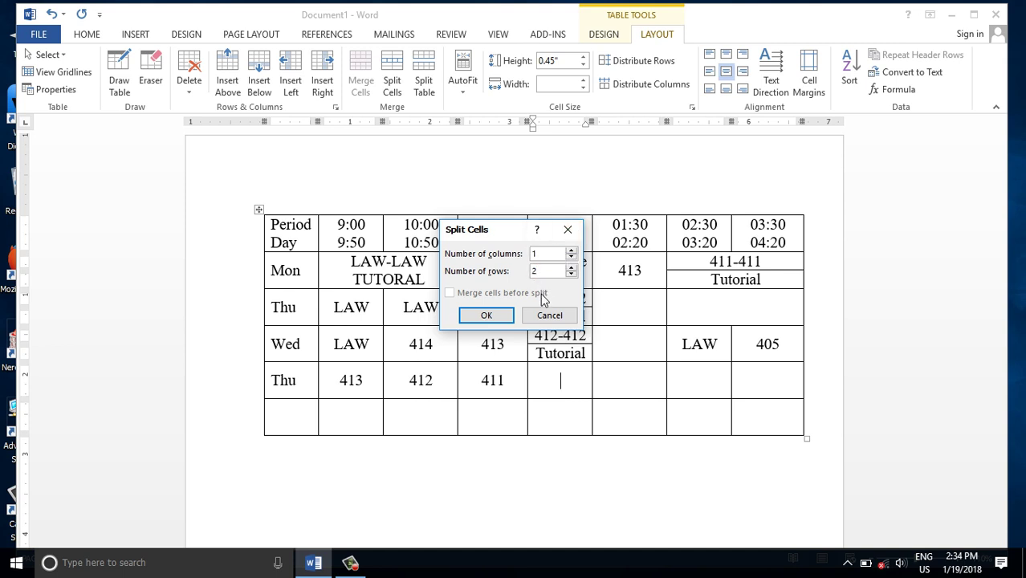
{"action": "left_click", "coordinate": [482, 316]}
Type 412-412 in the upper half and paste Tutorial from the Mon row below it.
{"action": "left_click", "coordinate": [567, 424]}
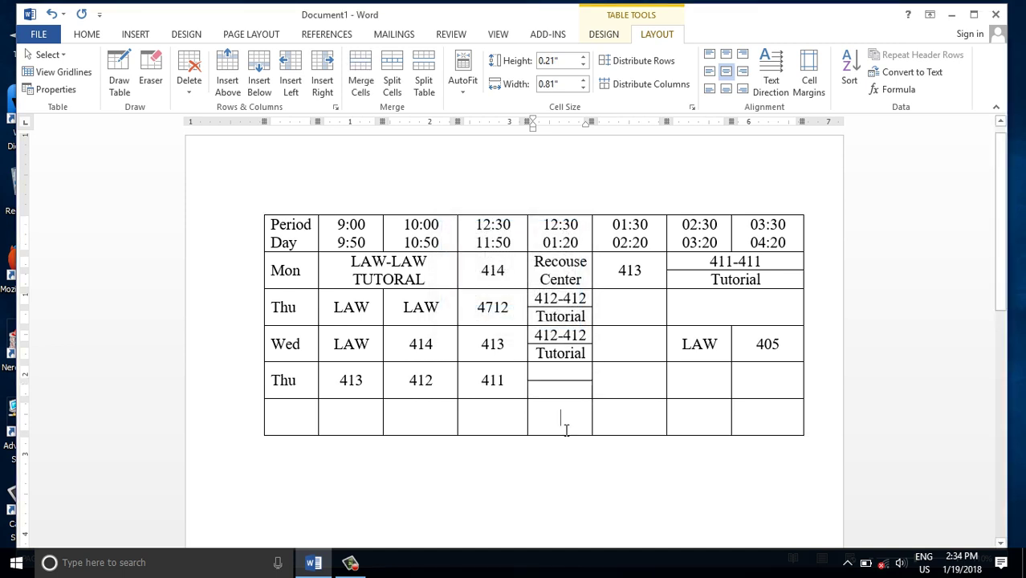
{"action": "left_click", "coordinate": [565, 371]}
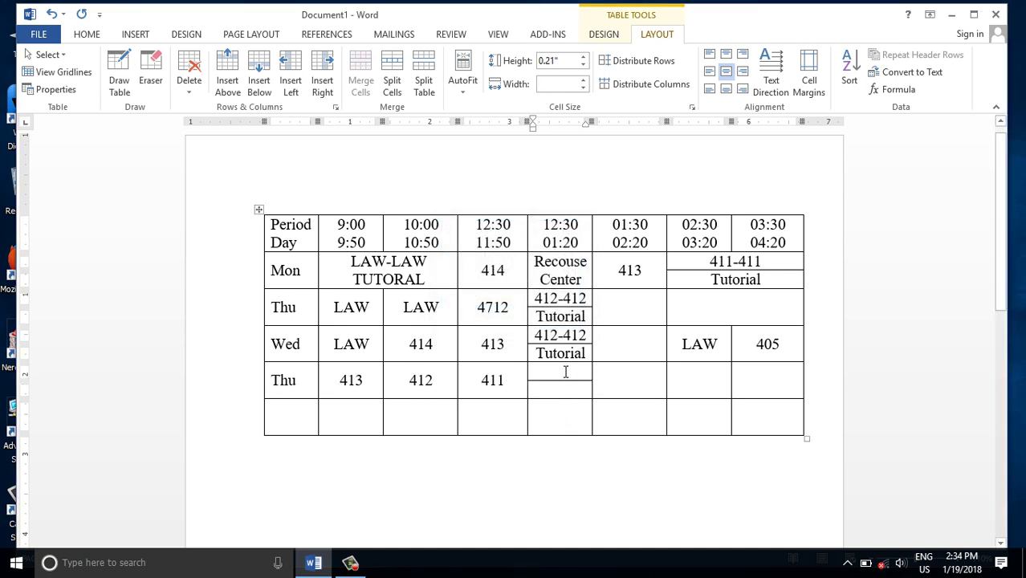
{"action": "type", "text": "412-4"}
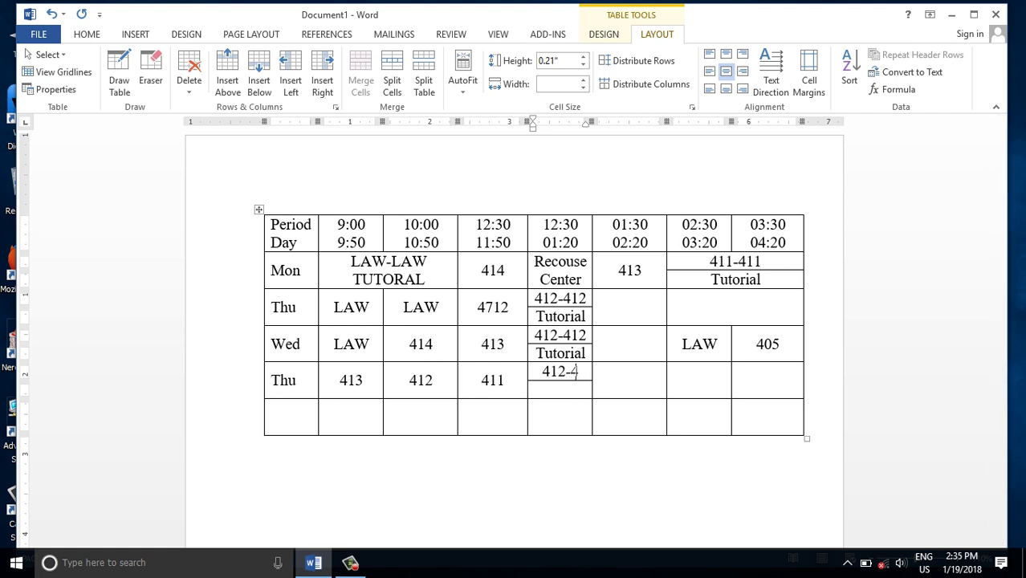
{"action": "type", "text": "12"}
{"action": "left_click", "coordinate": [577, 390]}
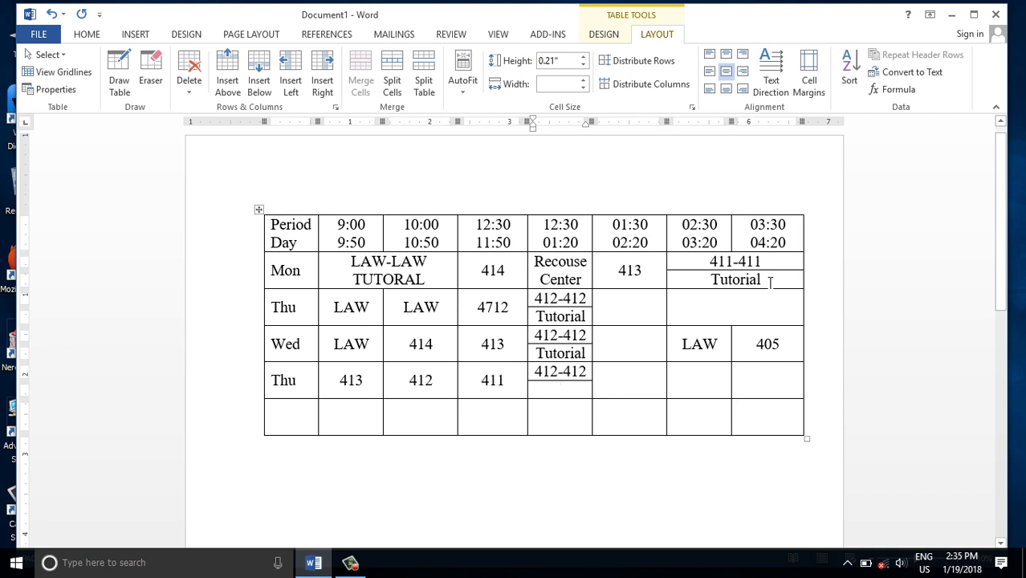
{"action": "left_click_drag", "start_coordinate": [761, 278], "coordinate": [707, 278]}
{"action": "key", "text": "ctrl+c"}
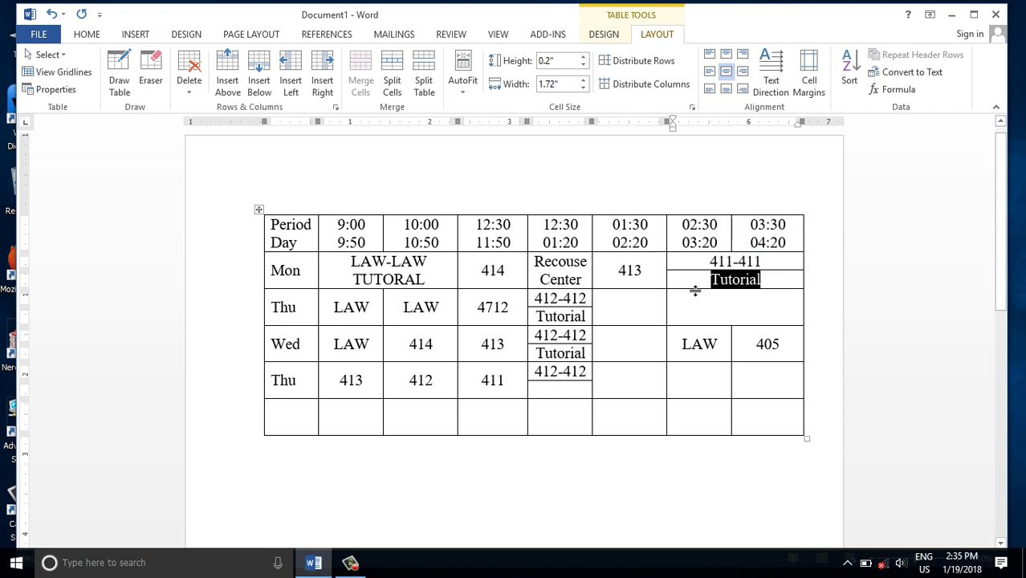
{"action": "left_click", "coordinate": [557, 388]}
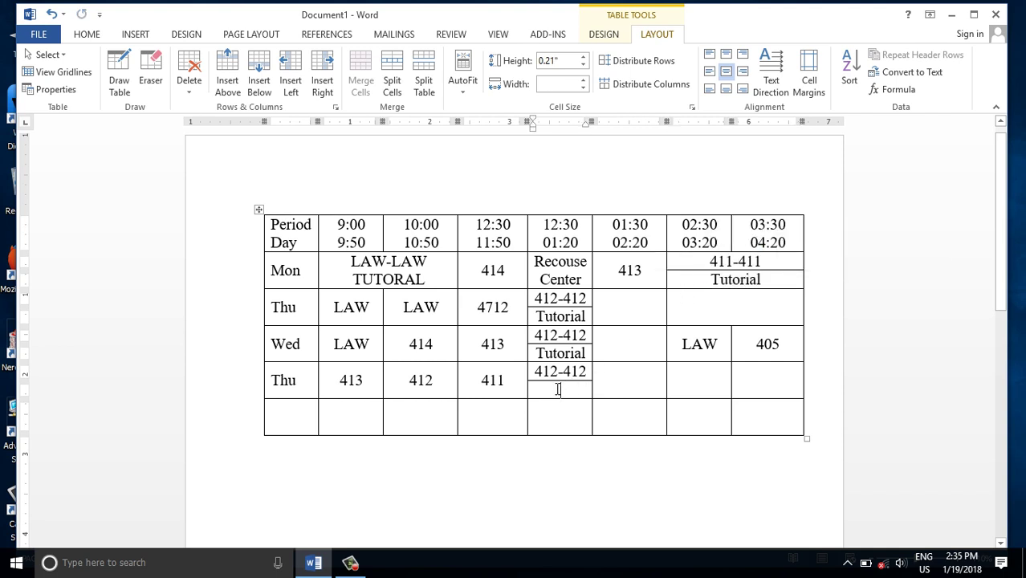
{"action": "key", "text": "ctrl+v"}
Enter LAW in the Thu 01:30 cell, leaving the 02:30 and 03:30 cells empty.
{"action": "left_click", "coordinate": [647, 372]}
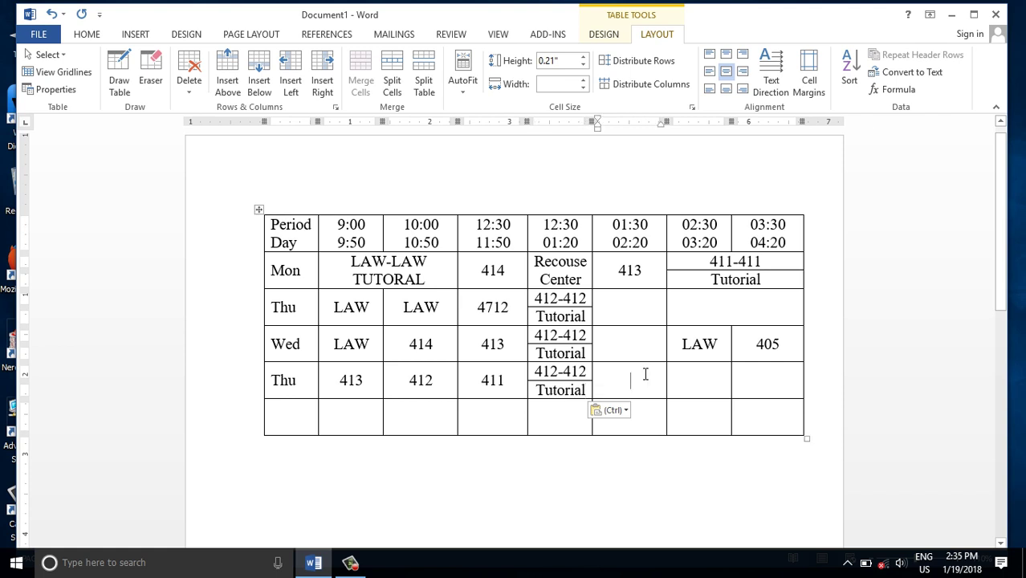
{"action": "type", "text": "Law"}
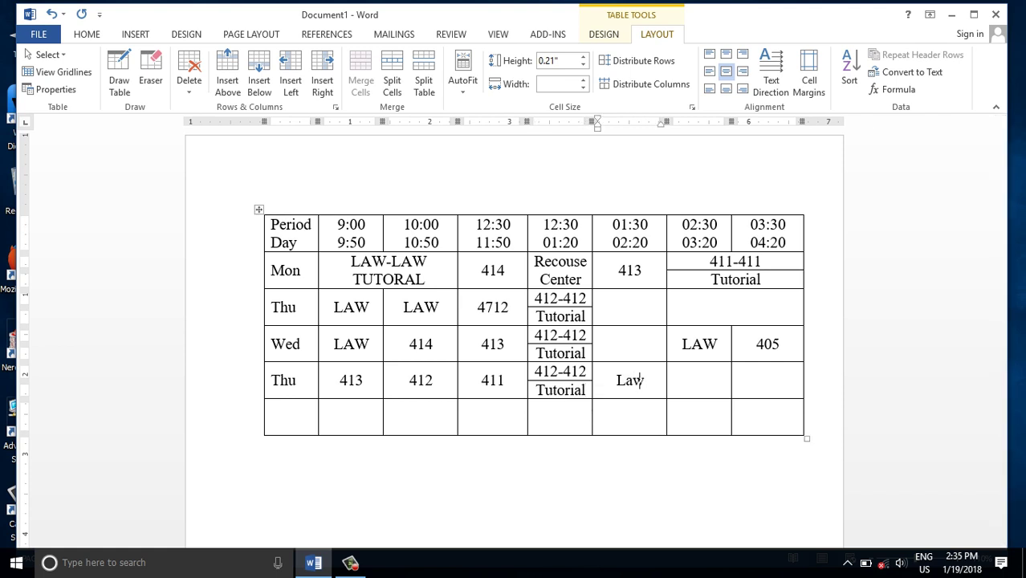
{"action": "key", "text": "BackSpace"}
{"action": "key", "text": "BackSpace"}
{"action": "type", "text": "AW"}
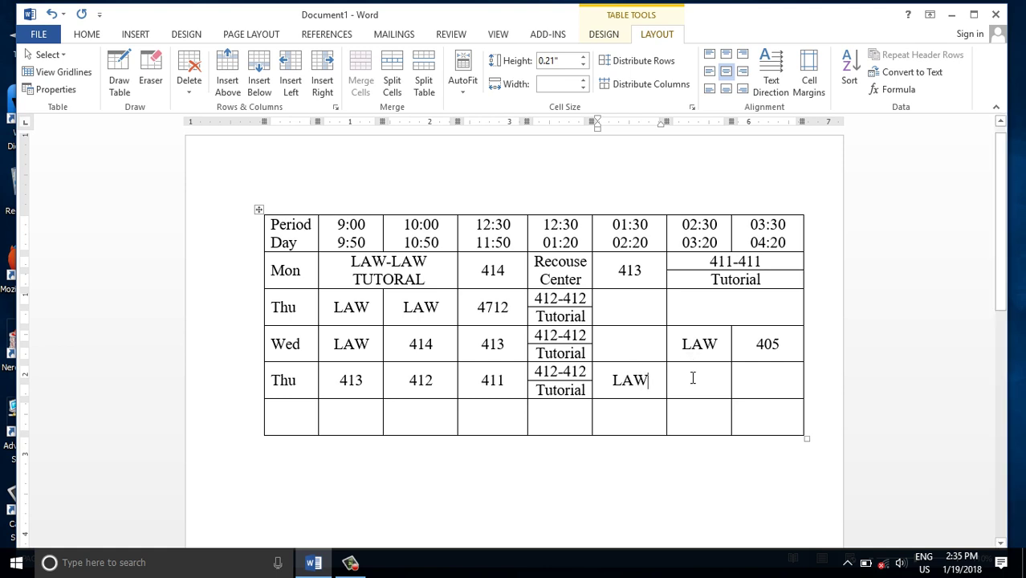
{"action": "left_click", "coordinate": [692, 380]}
{"action": "type", "text": "4"}
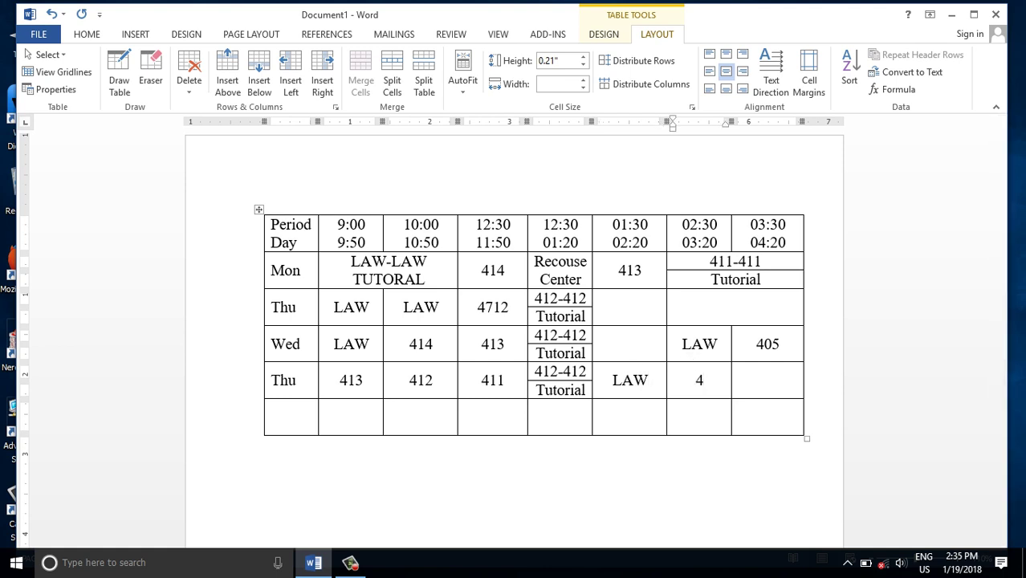
{"action": "key", "text": "BackSpace"}
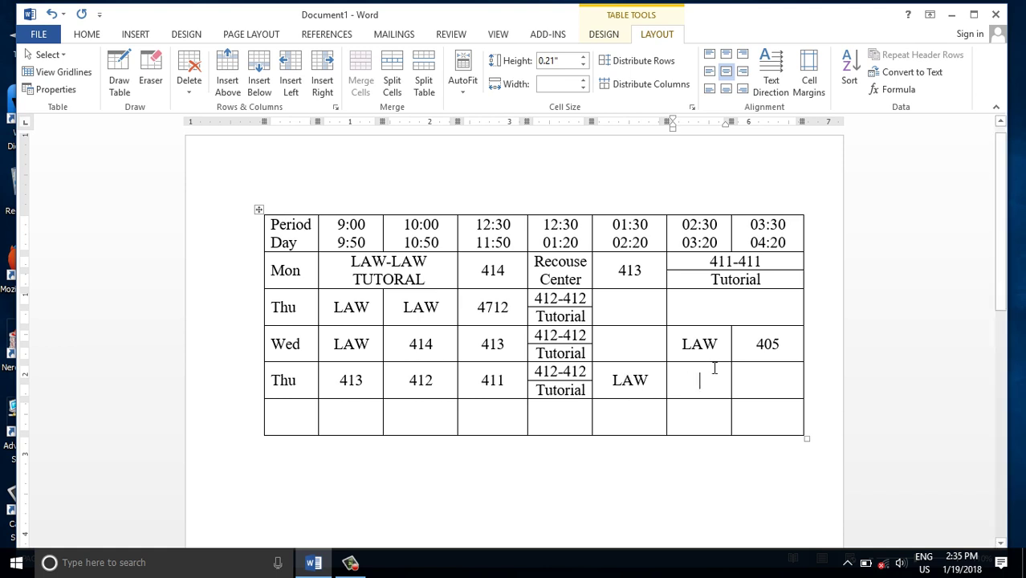
{"action": "left_click_drag", "start_coordinate": [716, 379], "coordinate": [748, 383]}
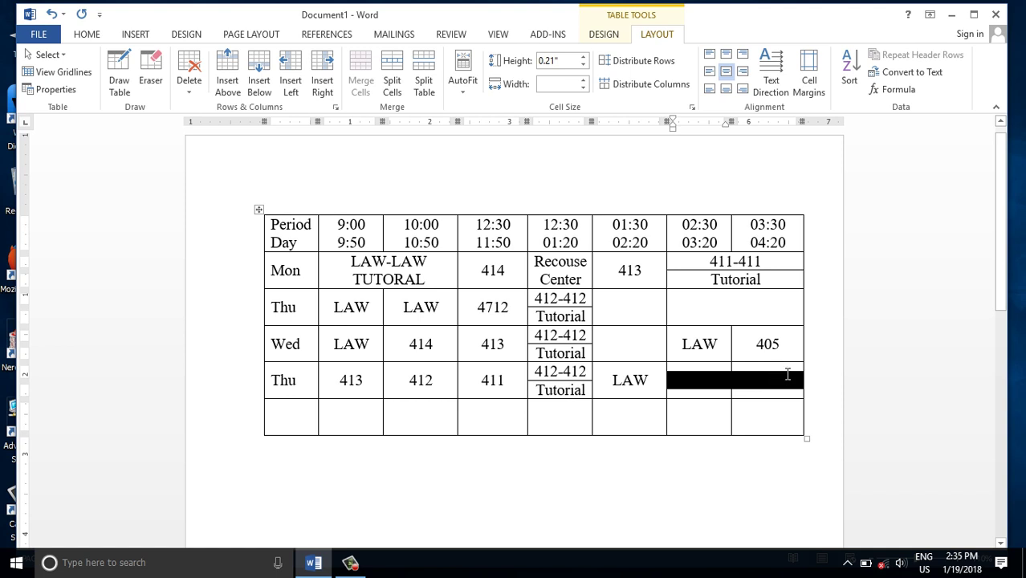
Merge the first Thu row's 412-412/Tutorial cell with its empty 01:30 neighbour into one cell.
{"action": "left_click", "coordinate": [682, 382]}
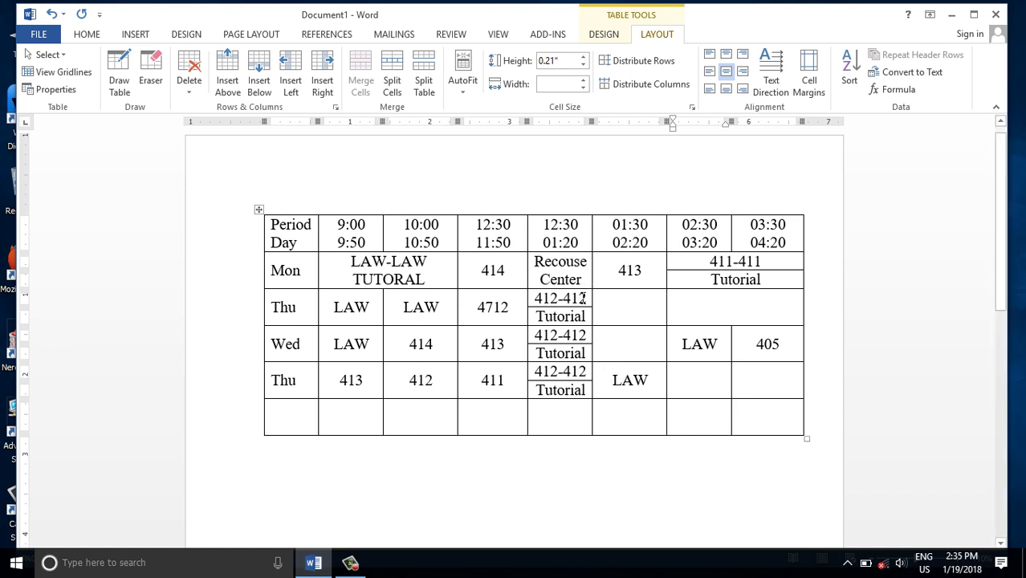
{"action": "left_click_drag", "start_coordinate": [581, 298], "coordinate": [616, 311]}
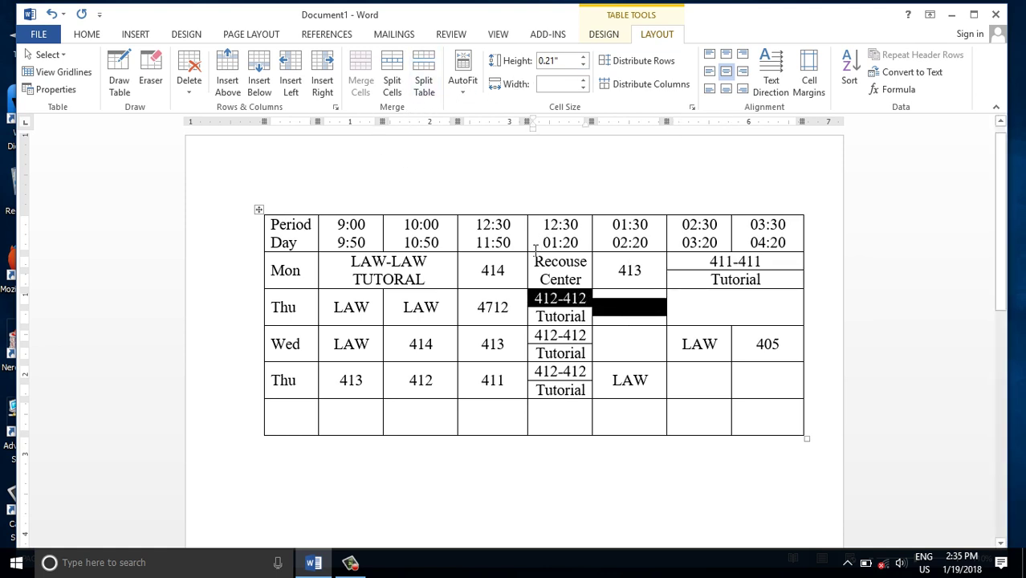
{"action": "left_click", "coordinate": [568, 310]}
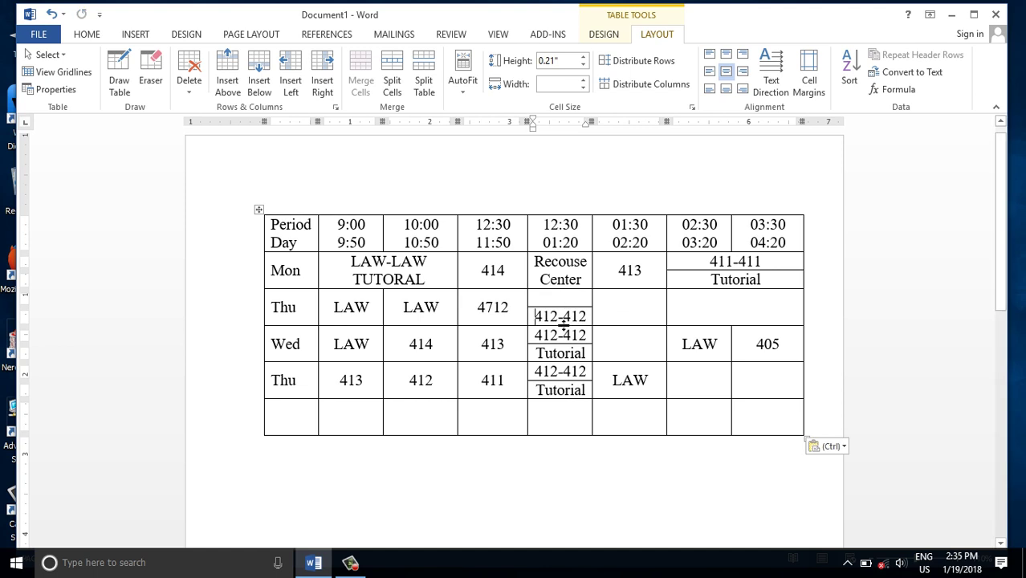
{"action": "left_click_drag", "start_coordinate": [548, 314], "coordinate": [615, 313]}
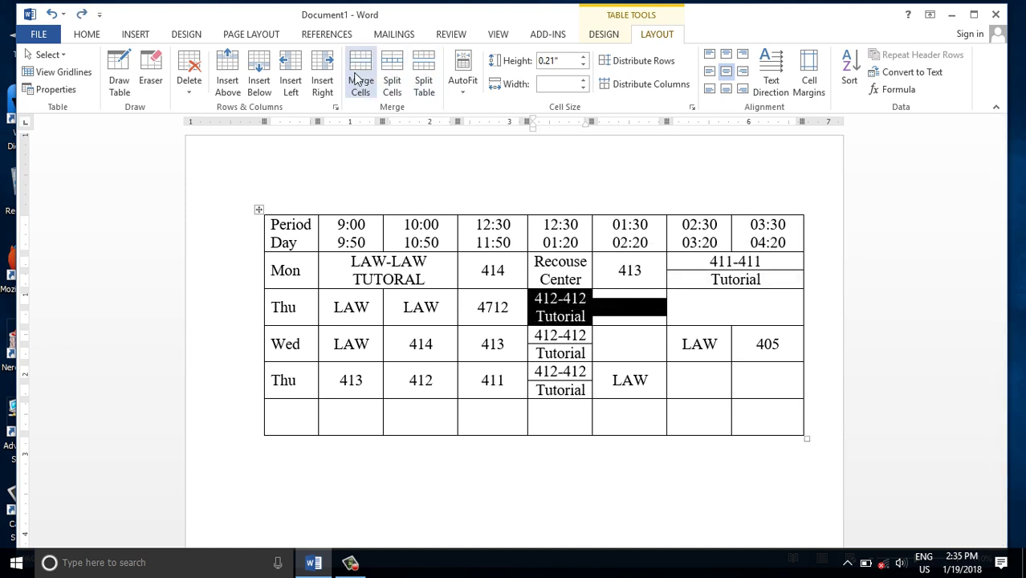
{"action": "left_click", "coordinate": [358, 82]}
{"action": "left_click", "coordinate": [620, 319]}
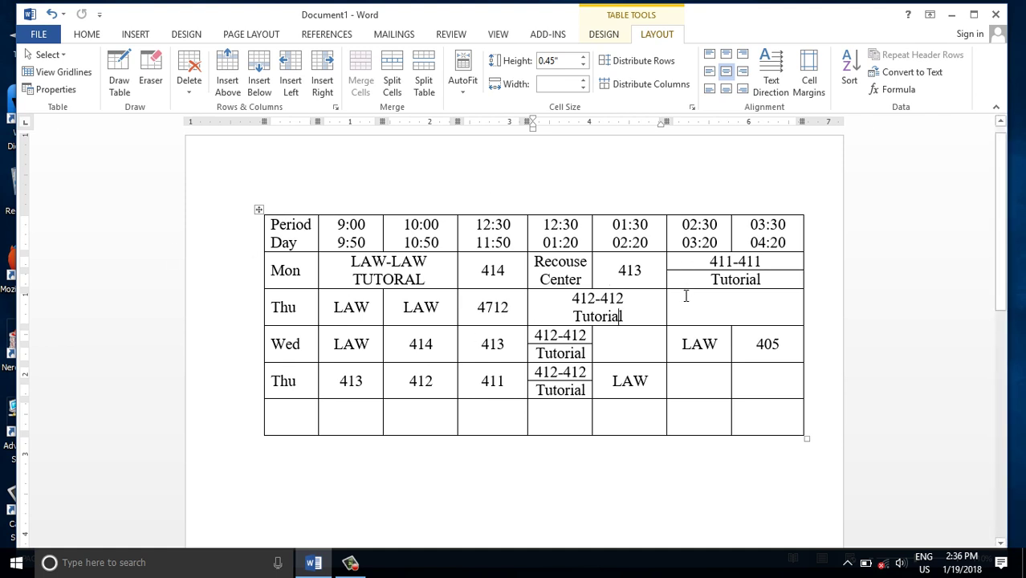
Split the upper Thu row's wide empty 02:30–04:20 cell into two columns.
{"action": "left_click", "coordinate": [717, 309]}
{"action": "left_click", "coordinate": [393, 87]}
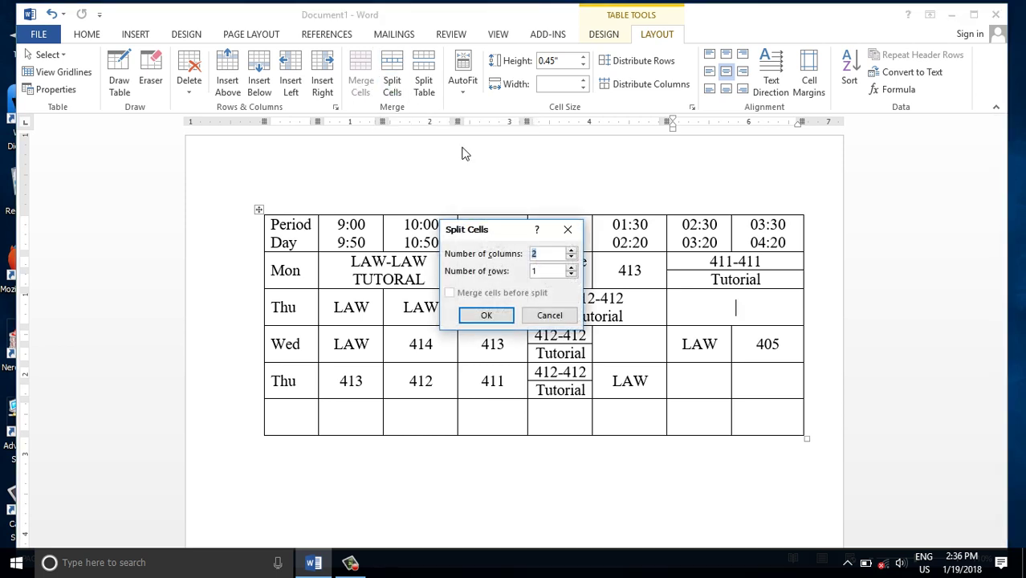
{"action": "left_click", "coordinate": [493, 315]}
{"action": "left_click", "coordinate": [746, 353]}
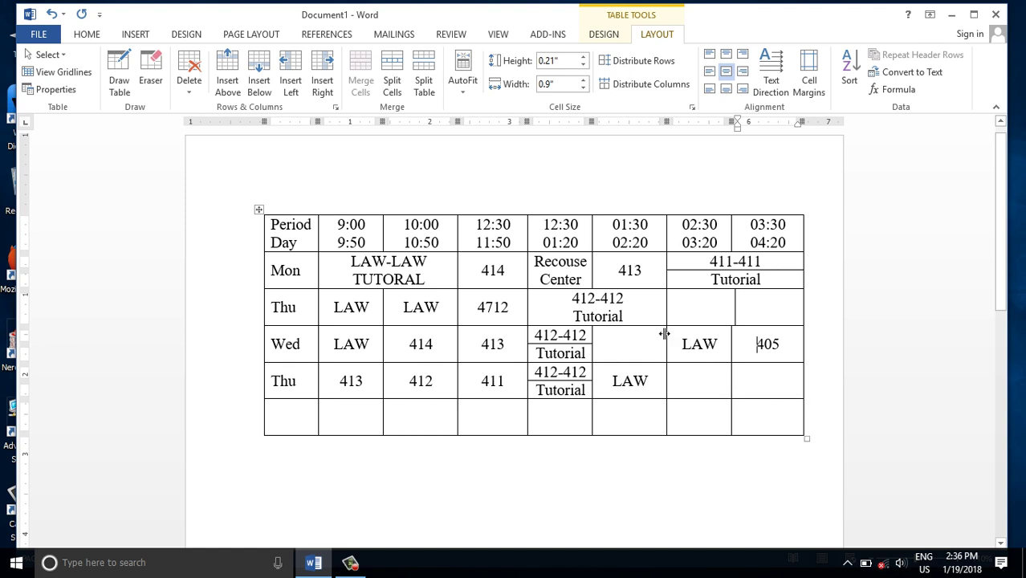
Delete LAW and 405 from the Wed row's 02:30 and 03:30 cells.
{"action": "left_click", "coordinate": [691, 346]}
{"action": "left_click_drag", "start_coordinate": [681, 344], "coordinate": [736, 357]}
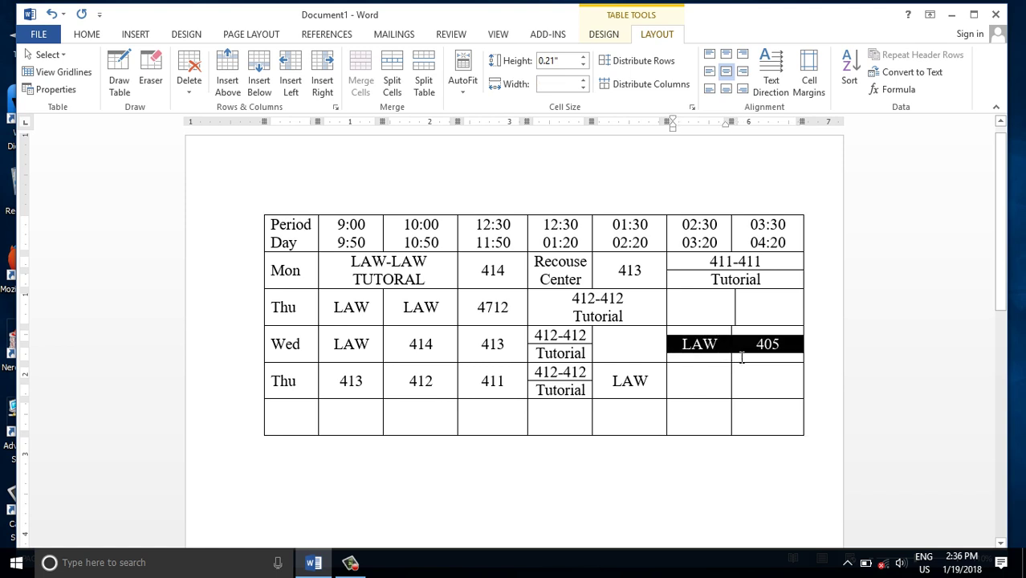
{"action": "double_click", "coordinate": [713, 345]}
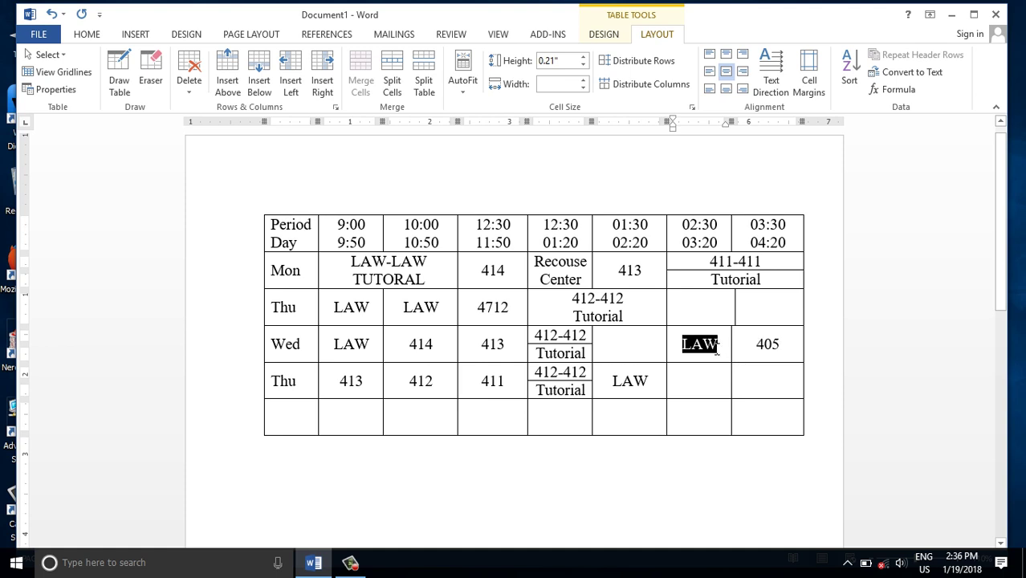
{"action": "key", "text": "Delete"}
{"action": "mouse_move", "coordinate": [745, 345]}
{"action": "left_mouse_down"}
{"action": "mouse_move", "coordinate": [784, 343]}
{"action": "mouse_move", "coordinate": [735, 350]}
{"action": "left_mouse_up"}
{"action": "key", "text": "Delete"}
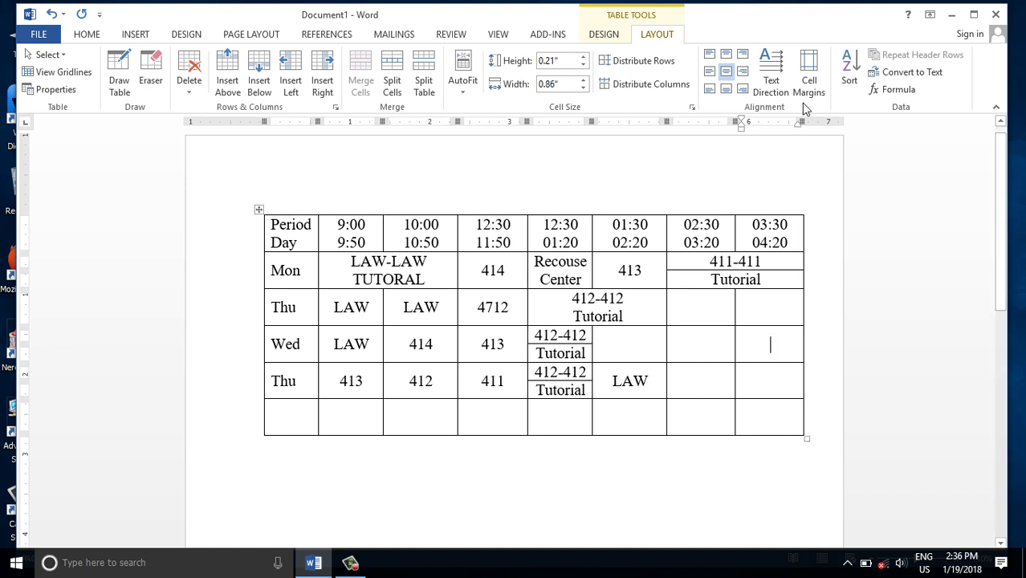
Split Wednesday's emptied 03:30 cell into two columns and enter LAW and 405.
{"action": "left_click", "coordinate": [388, 87]}
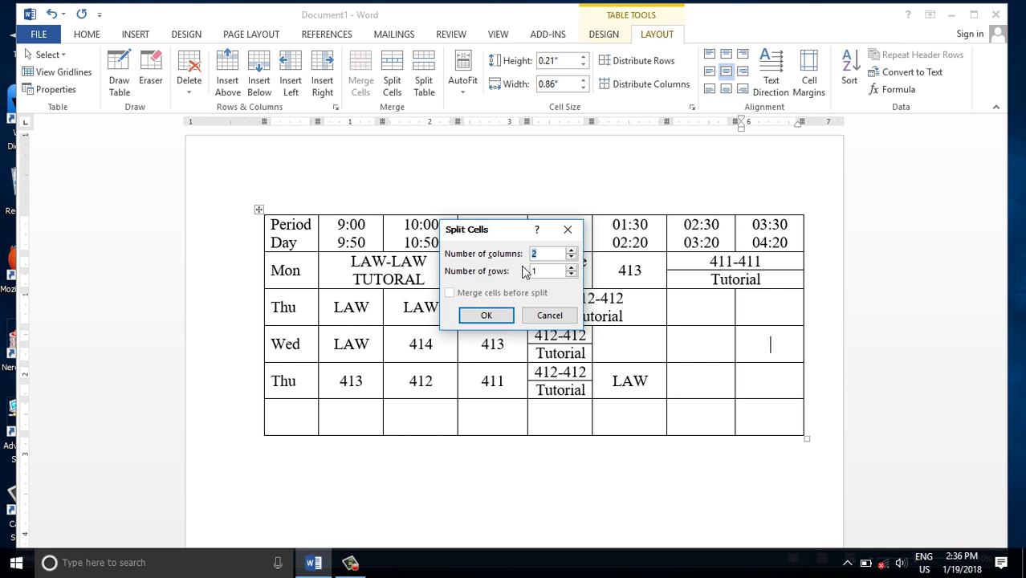
{"action": "left_click", "coordinate": [485, 318]}
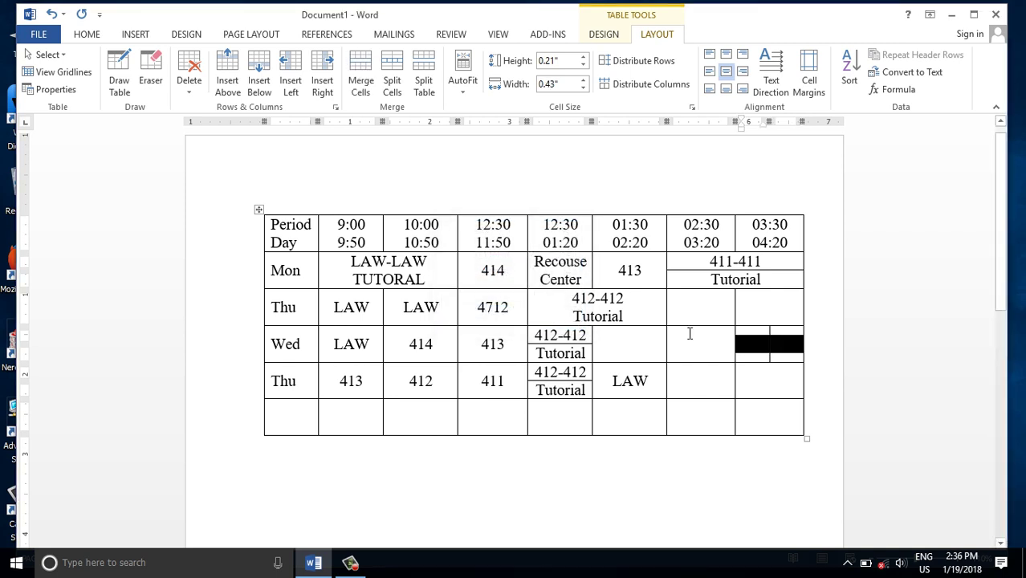
{"action": "left_click", "coordinate": [743, 343]}
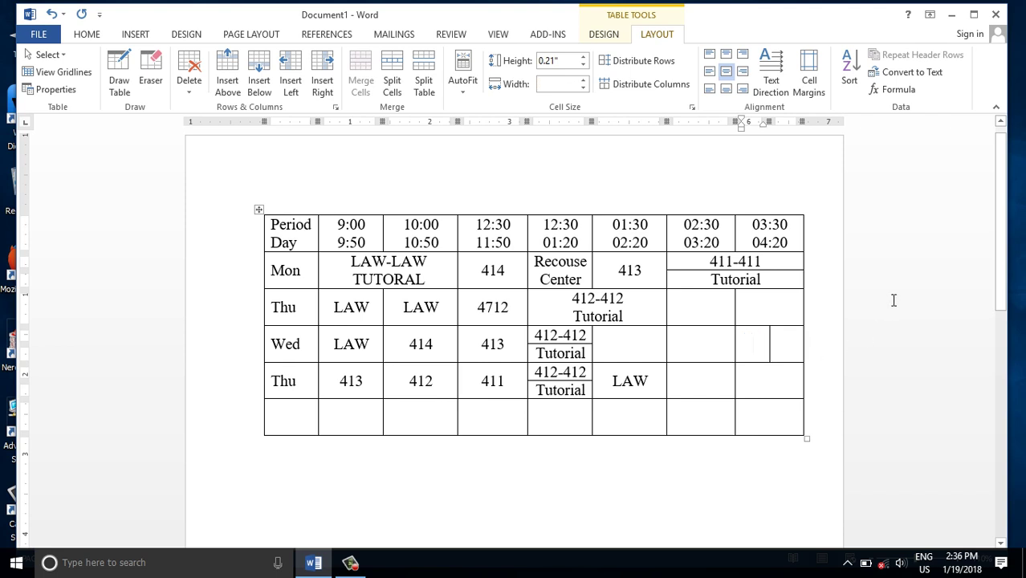
{"action": "type", "text": "LAW"}
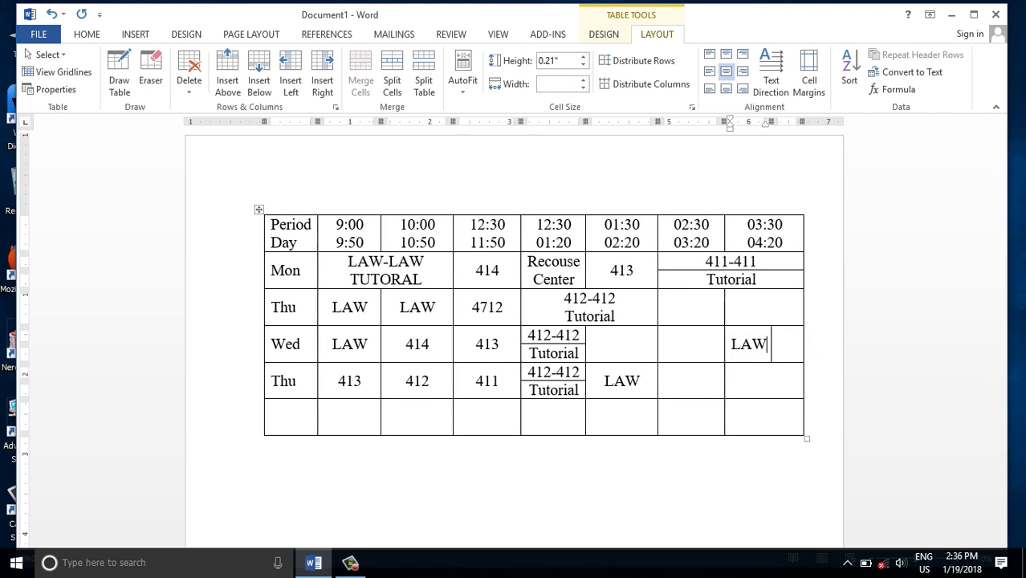
{"action": "left_click", "coordinate": [786, 343]}
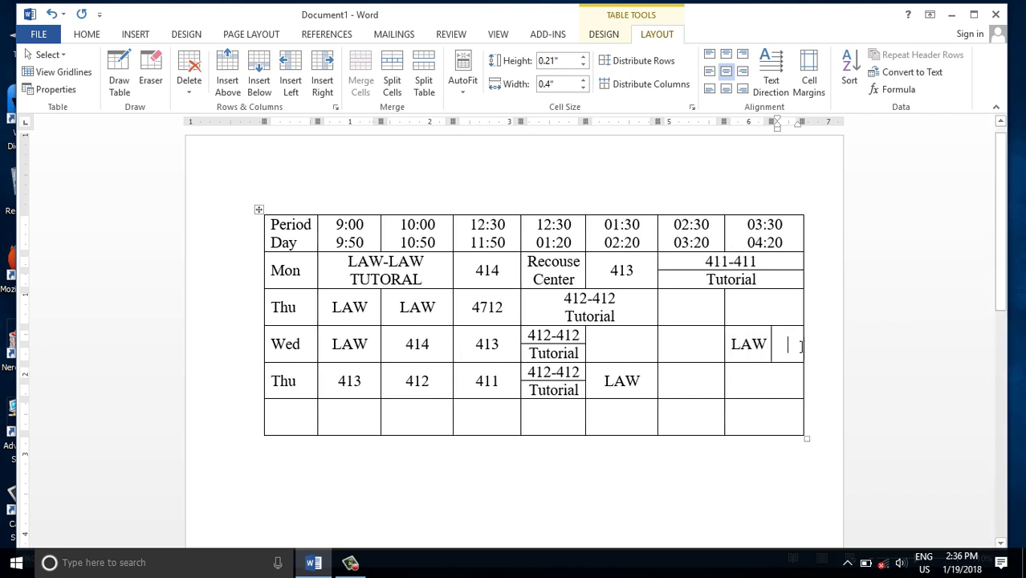
{"action": "type", "text": "4"}
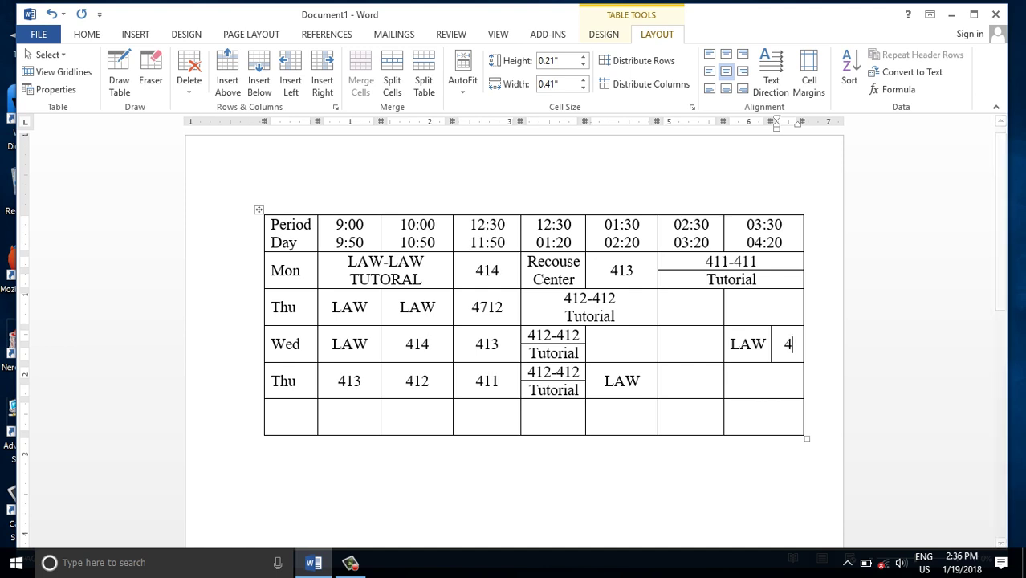
{"action": "type", "text": "05"}
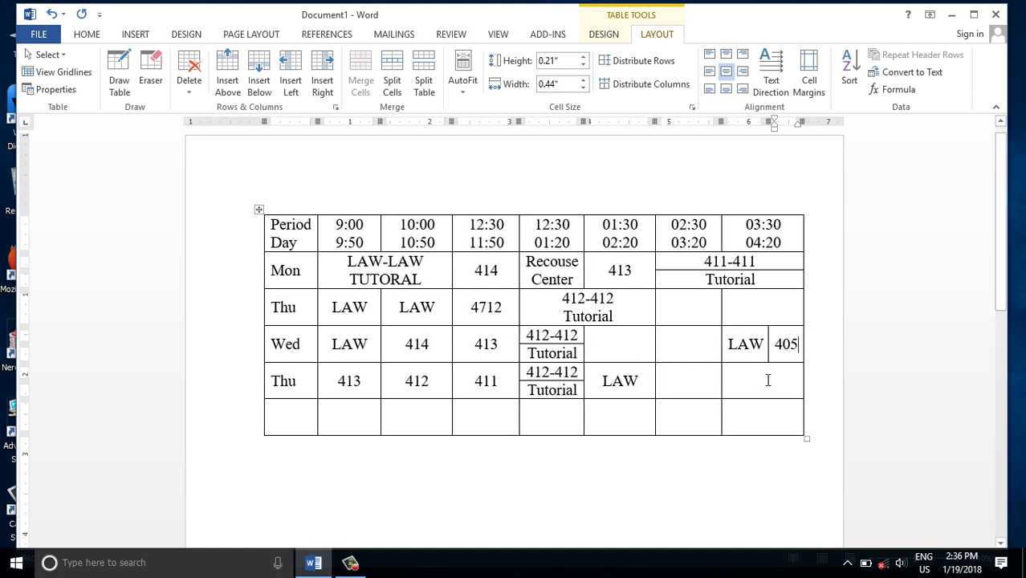
Delete LAW from the lower Thu row's 01:30 cell.
{"action": "left_click", "coordinate": [766, 381]}
{"action": "left_click_drag", "start_coordinate": [602, 381], "coordinate": [652, 381]}
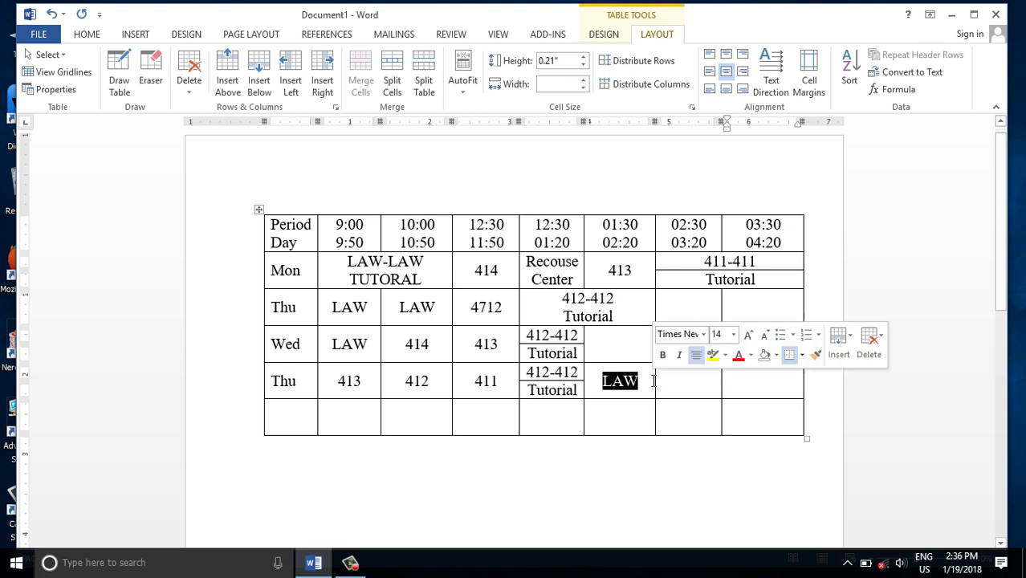
{"action": "key", "text": "Delete"}
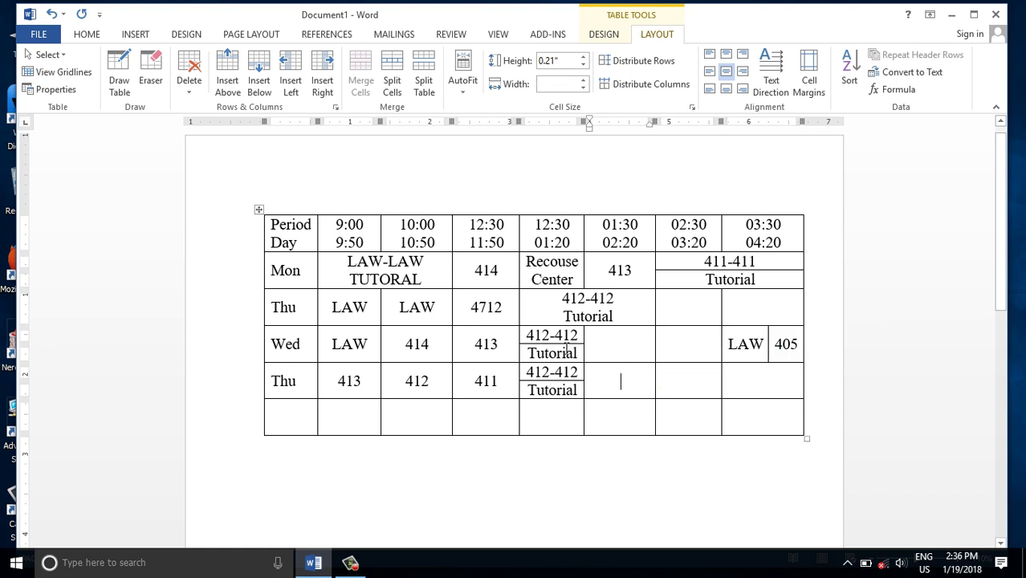
Merge Wednesday's 412-412 cell with the empty 01:30 cell beside it.
{"action": "left_click_drag", "start_coordinate": [566, 349], "coordinate": [612, 354]}
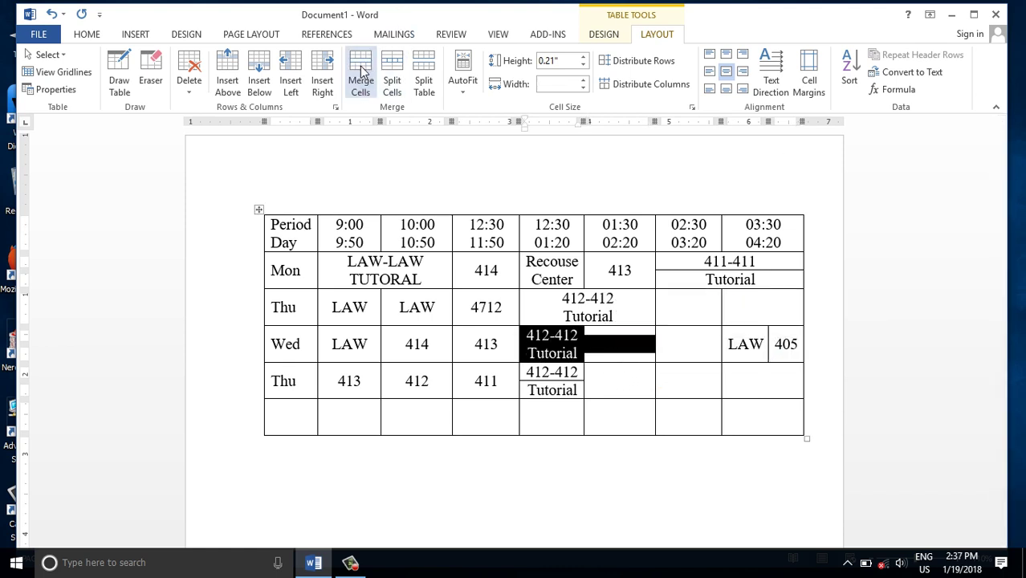
{"action": "left_click", "coordinate": [361, 74]}
{"action": "left_click_drag", "start_coordinate": [550, 374], "coordinate": [614, 377]}
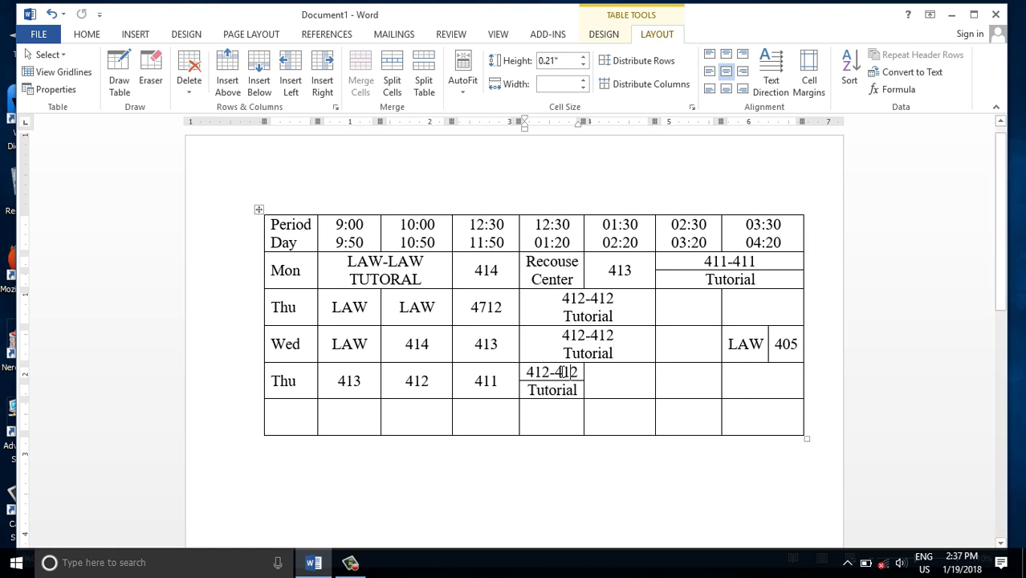
Merge the lower Thu row's 412-412 Tutorial cell with its empty 01:30 neighbour.
{"action": "left_click_drag", "start_coordinate": [560, 376], "coordinate": [605, 382]}
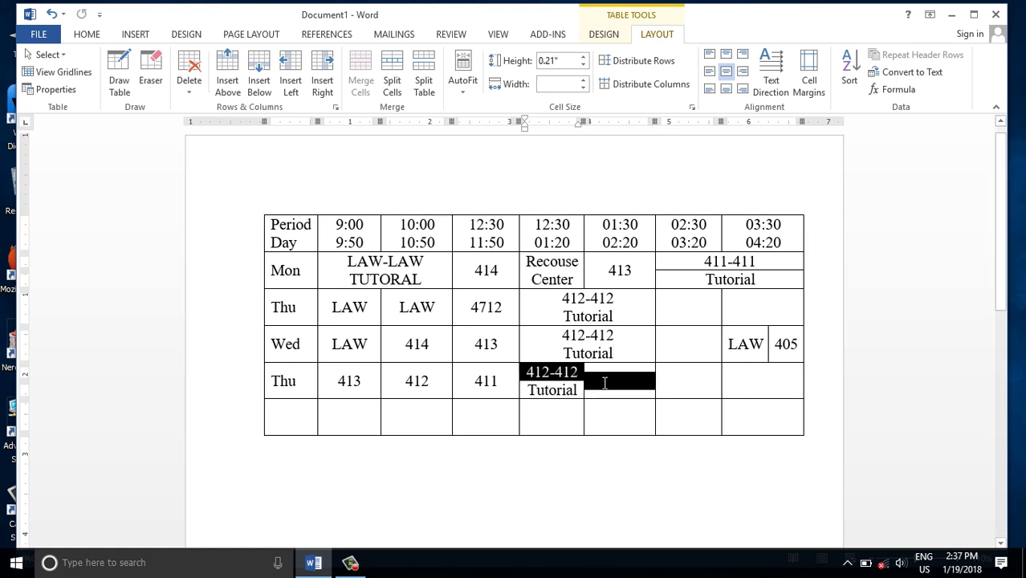
{"action": "left_click", "coordinate": [560, 377]}
{"action": "left_click_drag", "start_coordinate": [560, 377], "coordinate": [600, 391]}
{"action": "left_click", "coordinate": [557, 374]}
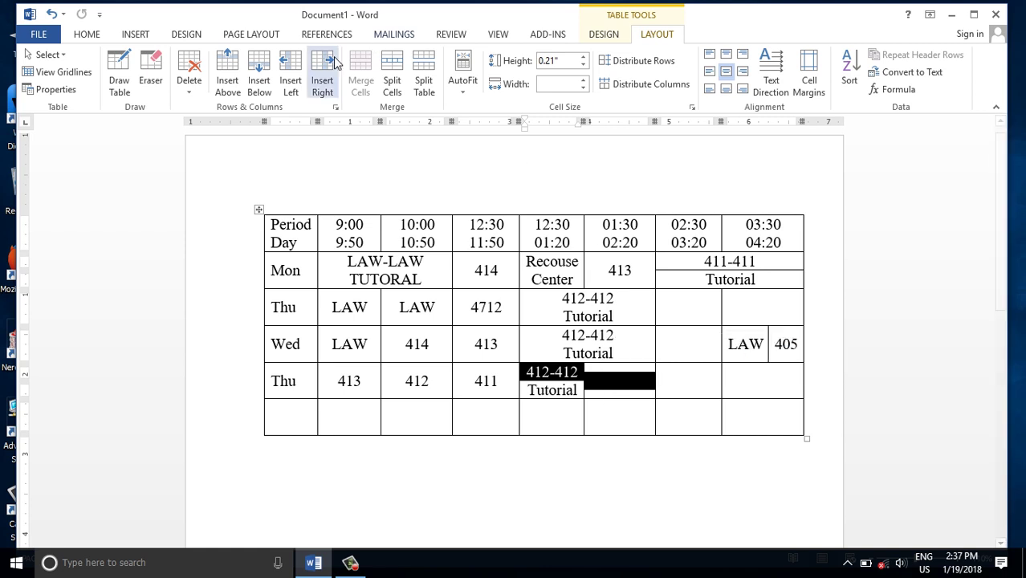
{"action": "left_click", "coordinate": [549, 374]}
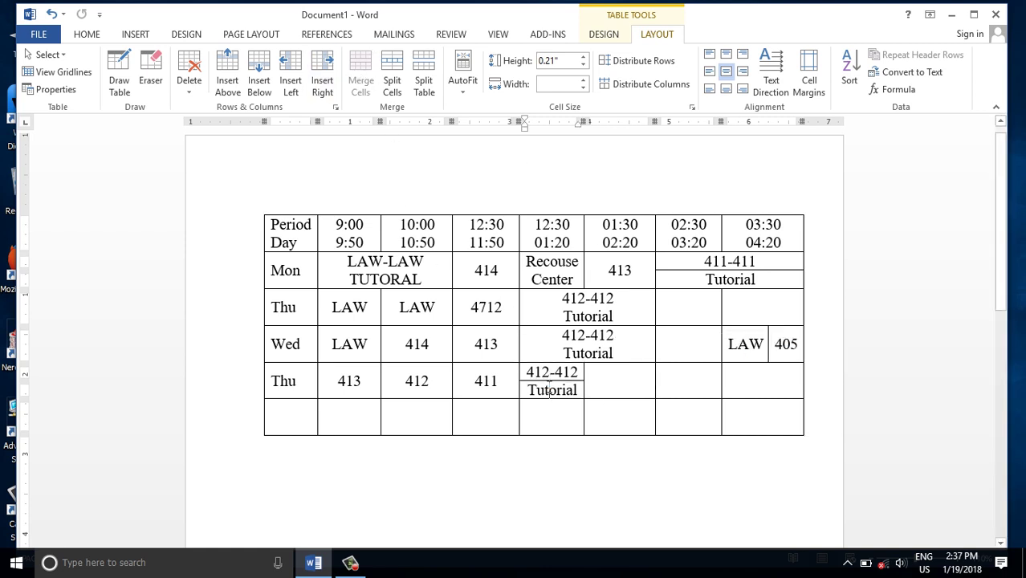
{"action": "left_click_drag", "start_coordinate": [549, 374], "coordinate": [601, 376]}
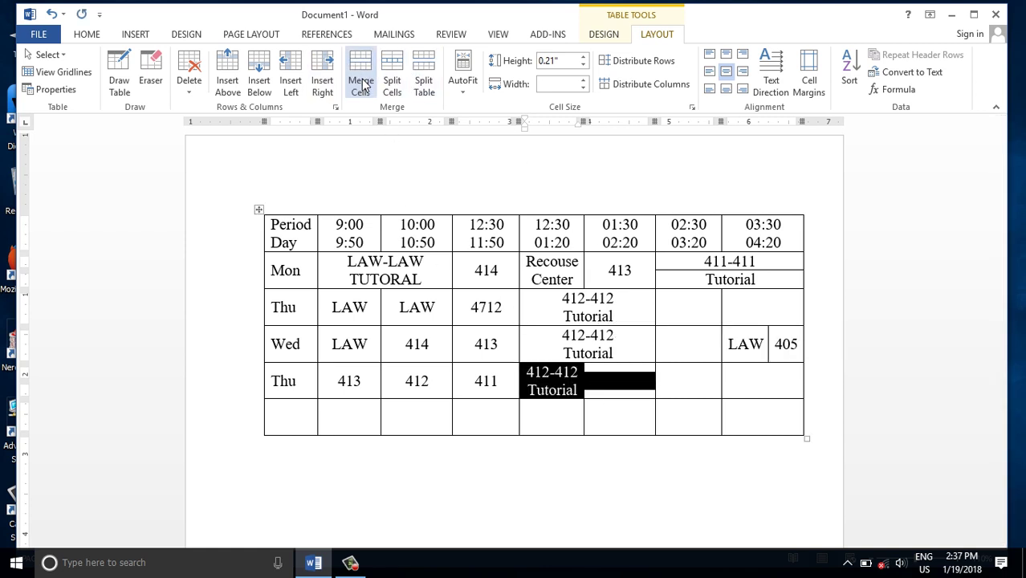
{"action": "left_click", "coordinate": [360, 81]}
{"action": "left_click", "coordinate": [625, 414]}
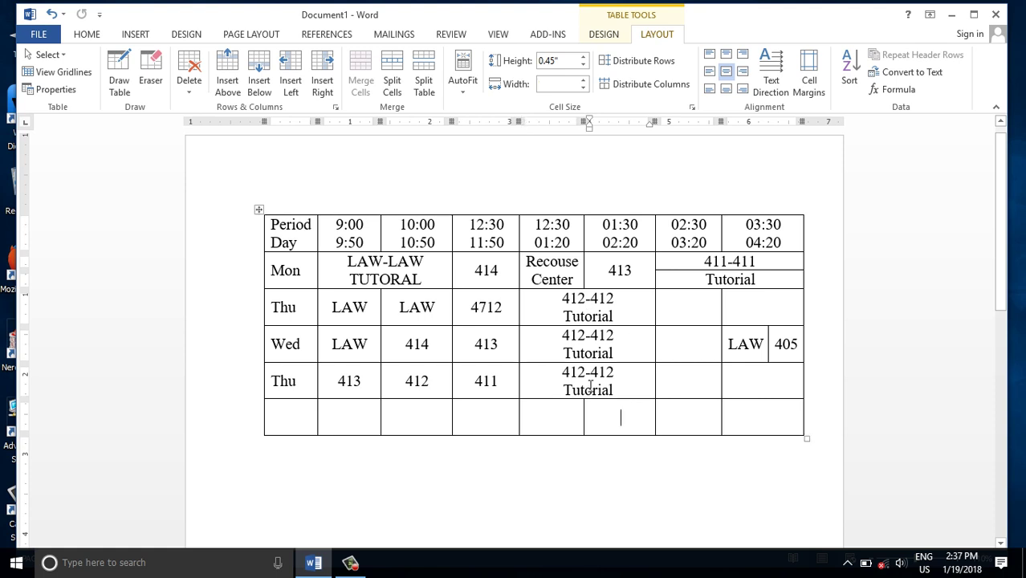
{"action": "left_click", "coordinate": [701, 385]}
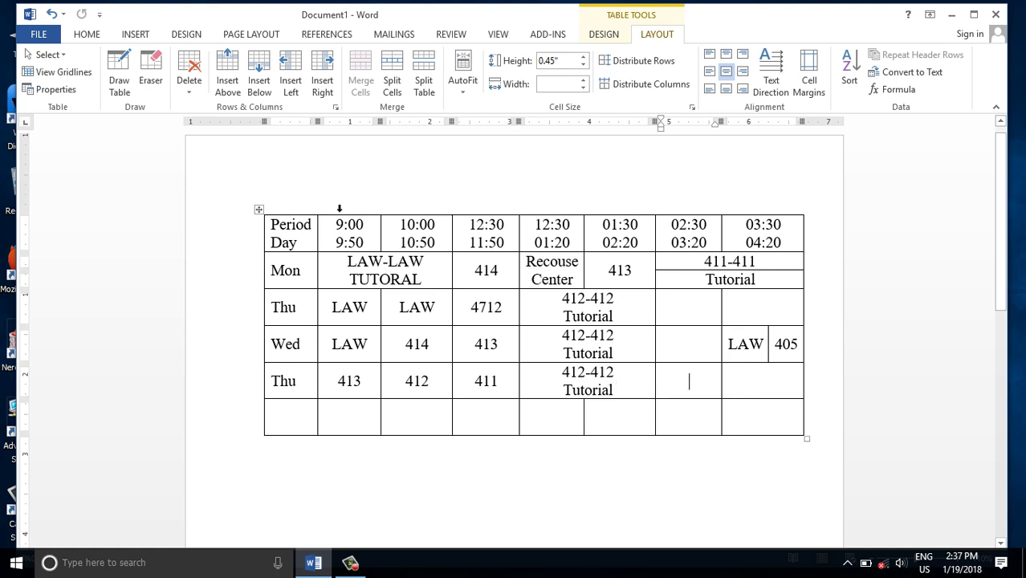
Split the lower Thu 02:30 cell into two columns reading LAW and 403.
{"action": "left_click", "coordinate": [391, 86]}
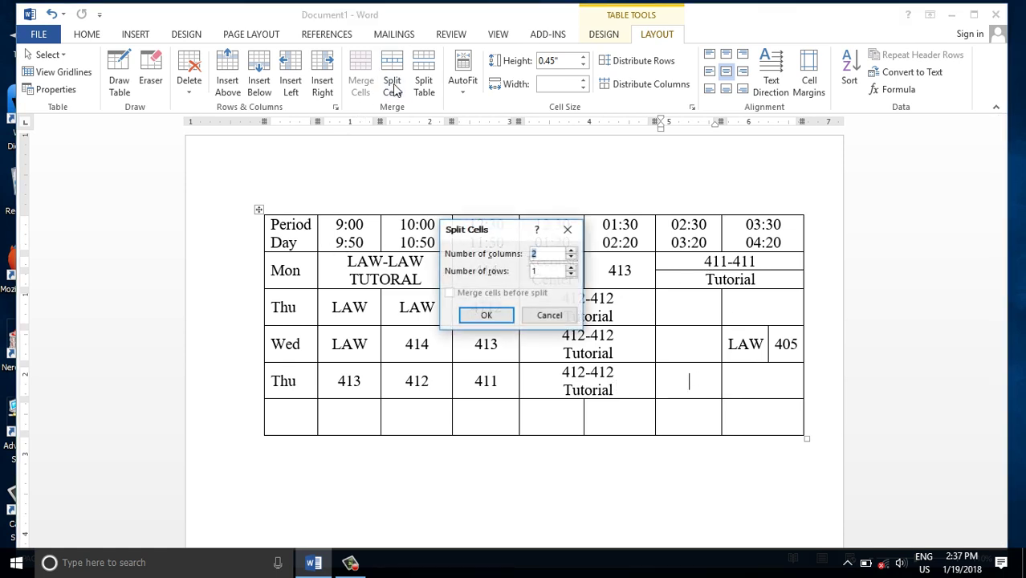
{"action": "left_click", "coordinate": [486, 315]}
{"action": "left_click", "coordinate": [678, 382]}
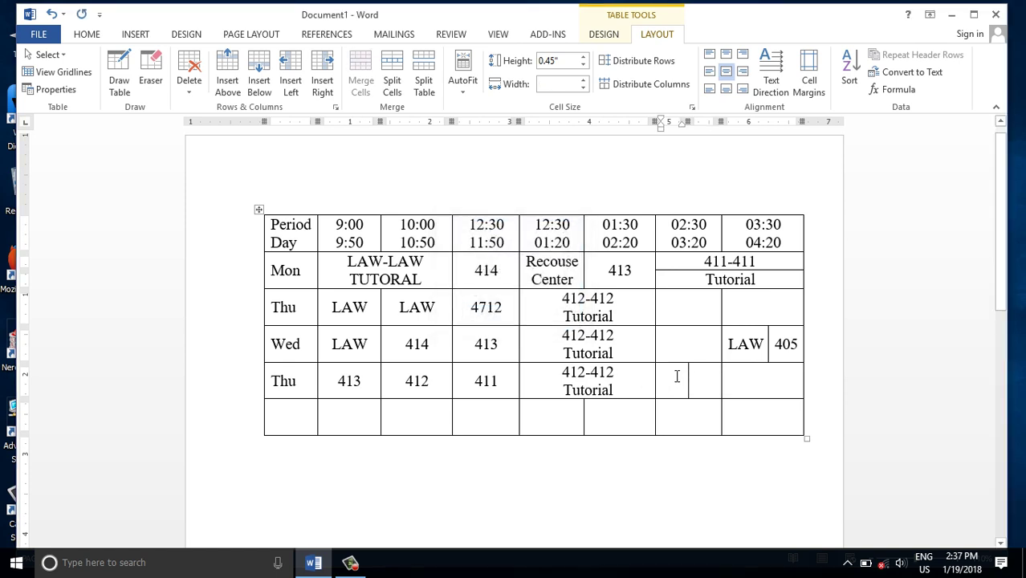
{"action": "type", "text": "Law"}
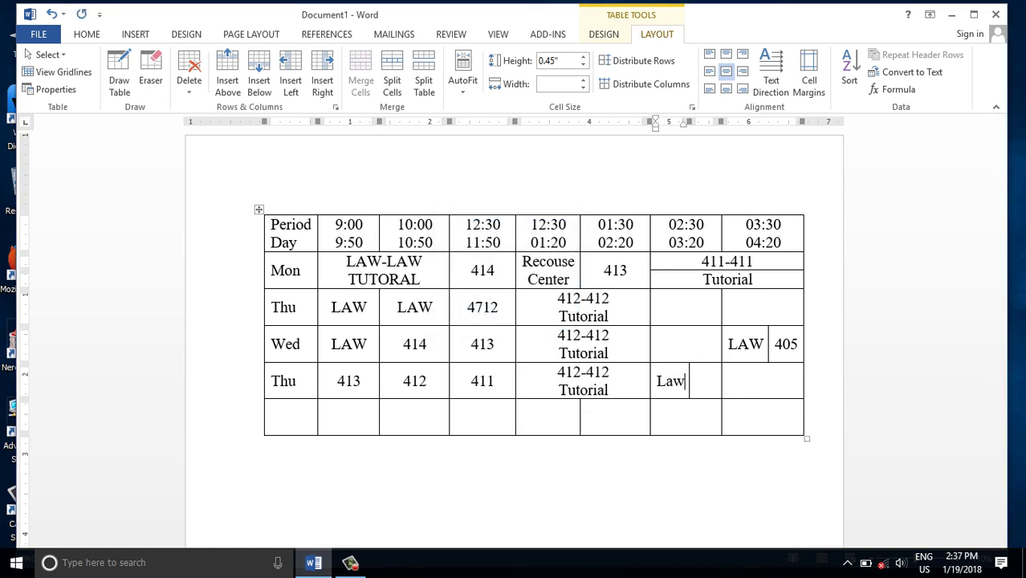
{"action": "key", "text": "BackSpace"}
{"action": "key", "text": "BackSpace"}
{"action": "type", "text": "AW"}
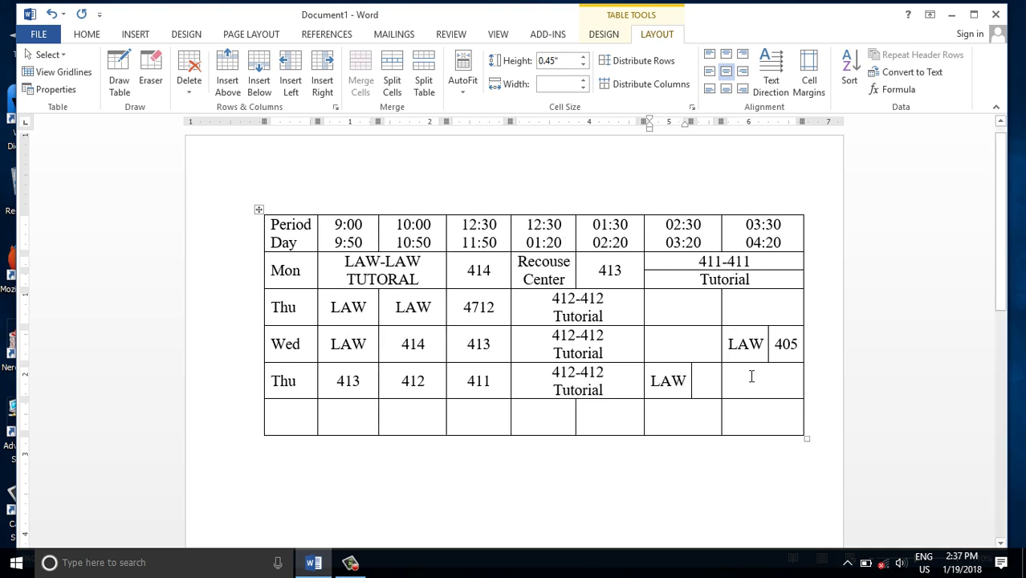
{"action": "left_click", "coordinate": [706, 382]}
{"action": "type", "text": "403"}
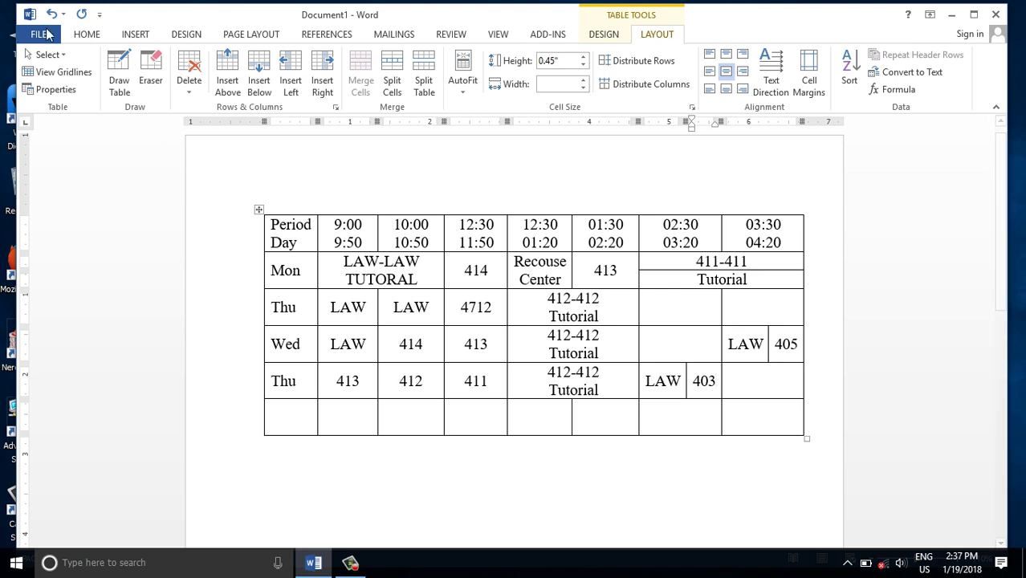
Label the bottom row Fri and enter rooms 412, 411, 411, 414 from the 10:00 column.
{"action": "left_click", "coordinate": [741, 302]}
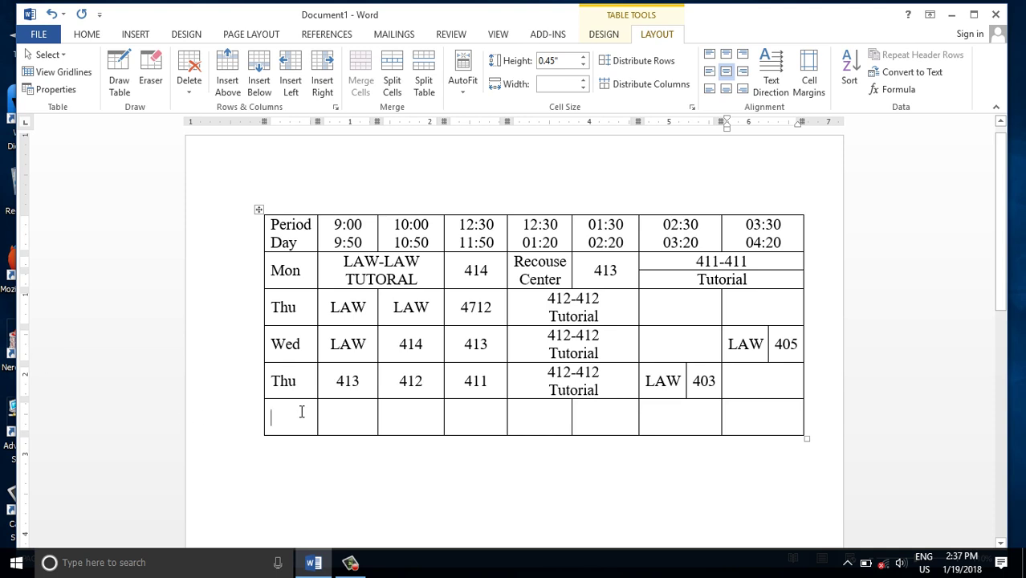
{"action": "type", "text": "Fri"}
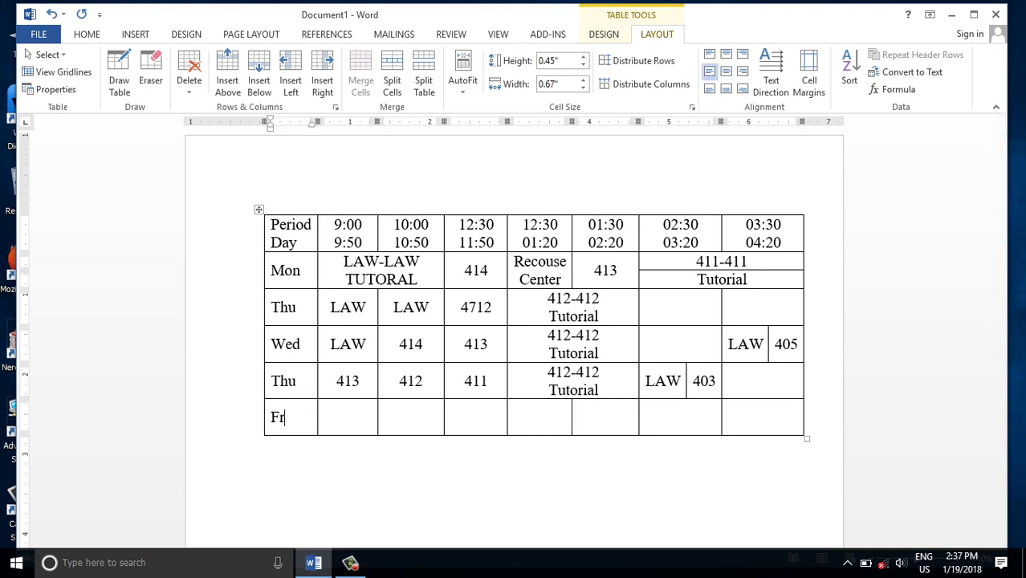
{"action": "left_click", "coordinate": [411, 414]}
{"action": "type", "text": "4"}
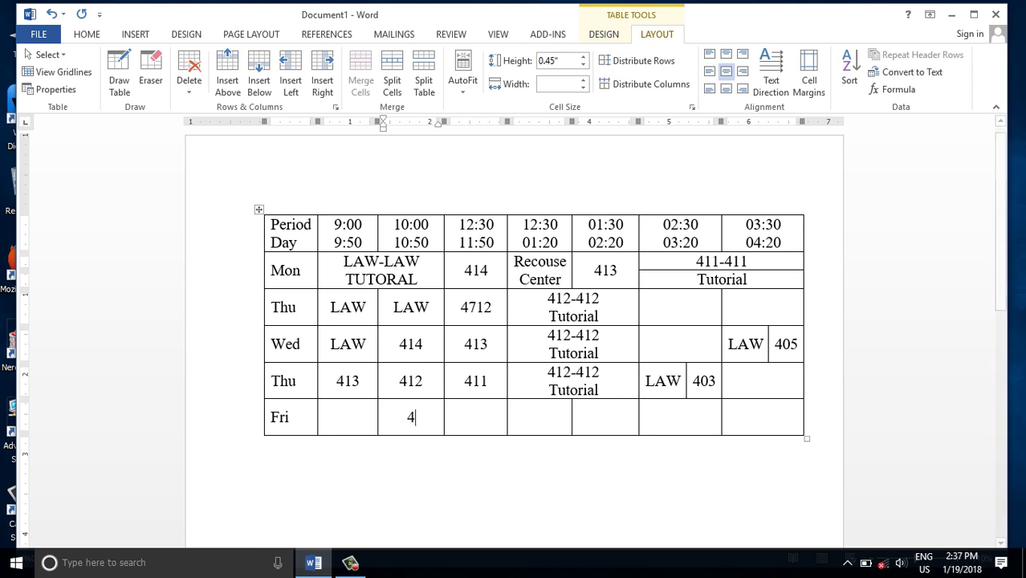
{"action": "type", "text": "12"}
{"action": "key", "text": "Tab"}
{"action": "type", "text": "41"}
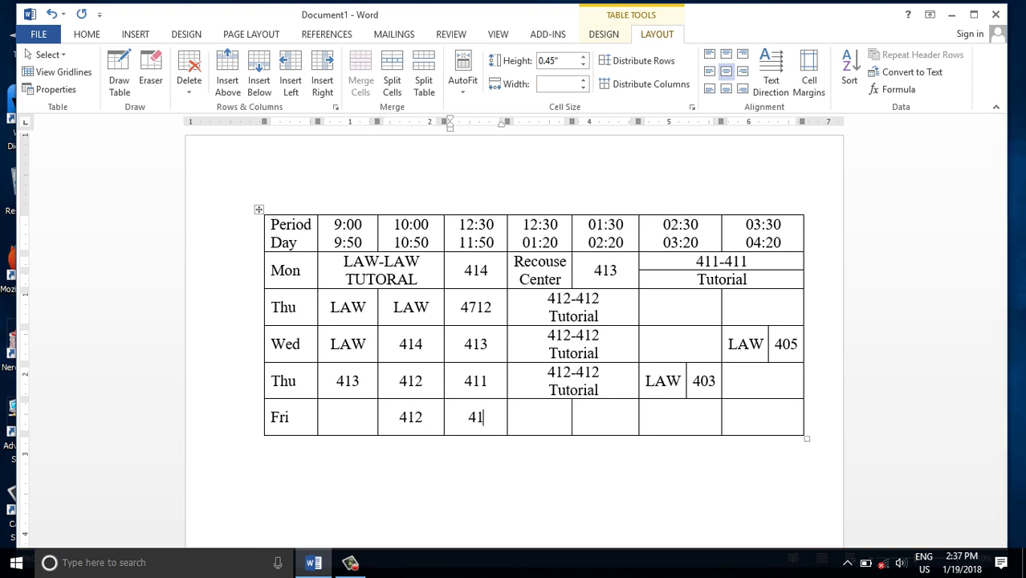
{"action": "type", "text": "1"}
{"action": "key", "text": "Tab"}
{"action": "type", "text": "411"}
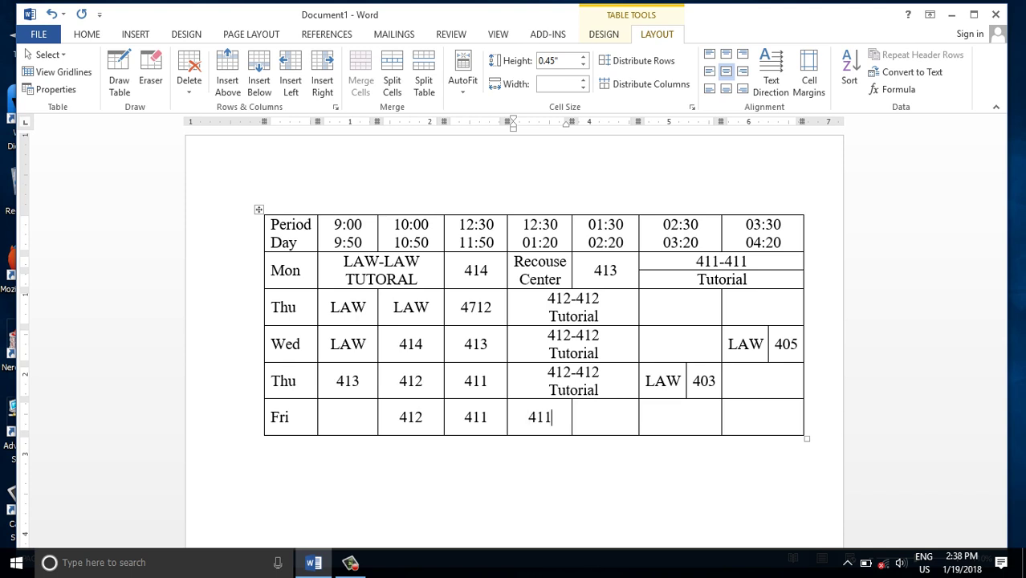
{"action": "key", "text": "Tab"}
{"action": "type", "text": "4"}
{"action": "type", "text": "14"}
{"action": "key", "text": "Tab"}
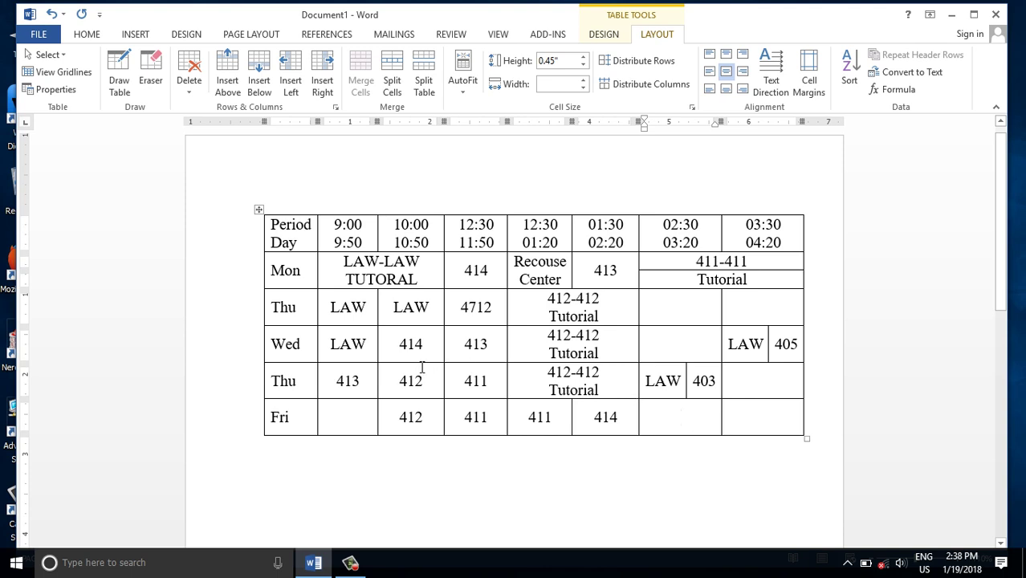
Merge Fri's 02:30 and 03:30 cells and type 'Computer Training' with 'Center' on a second line.
{"action": "left_click_drag", "start_coordinate": [693, 421], "coordinate": [761, 430]}
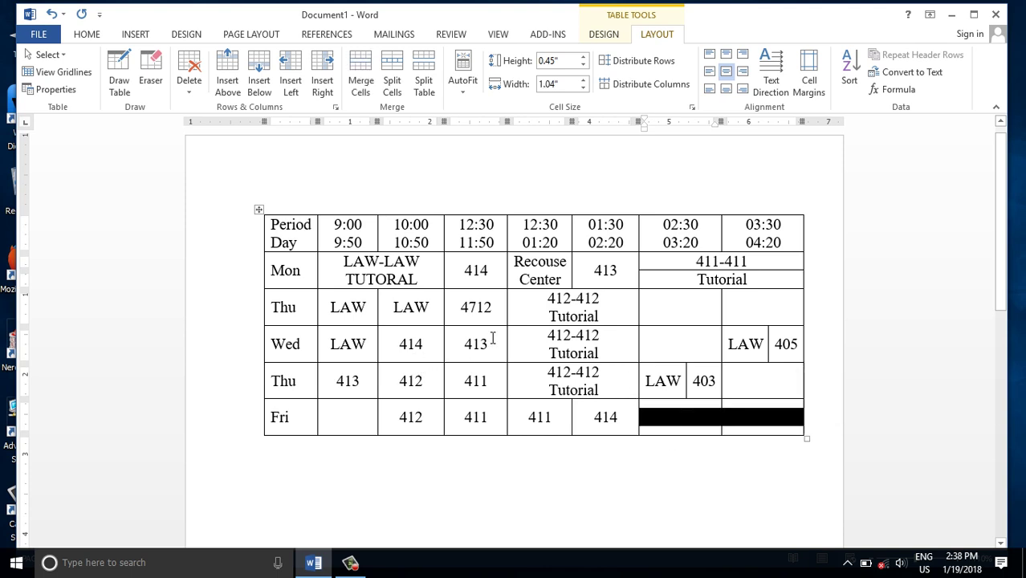
{"action": "left_click", "coordinate": [360, 80]}
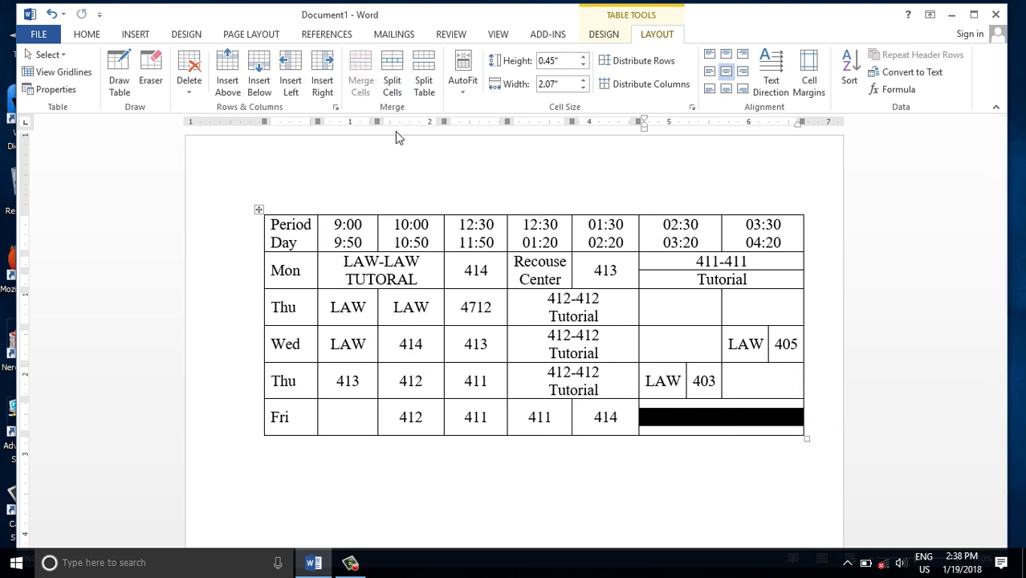
{"action": "type", "text": "Cop"}
{"action": "key", "text": "BackSpace"}
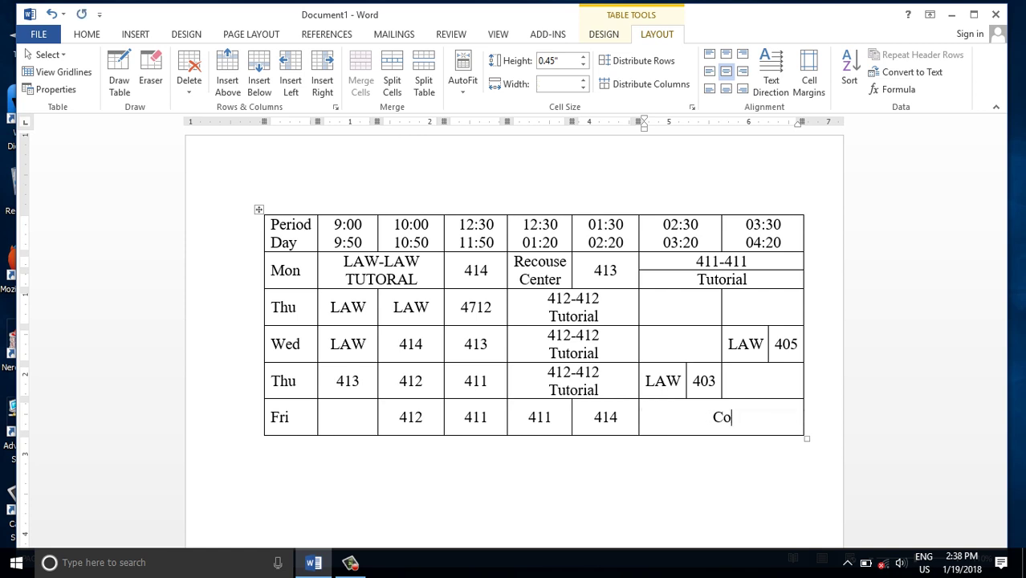
{"action": "type", "text": "mputer"}
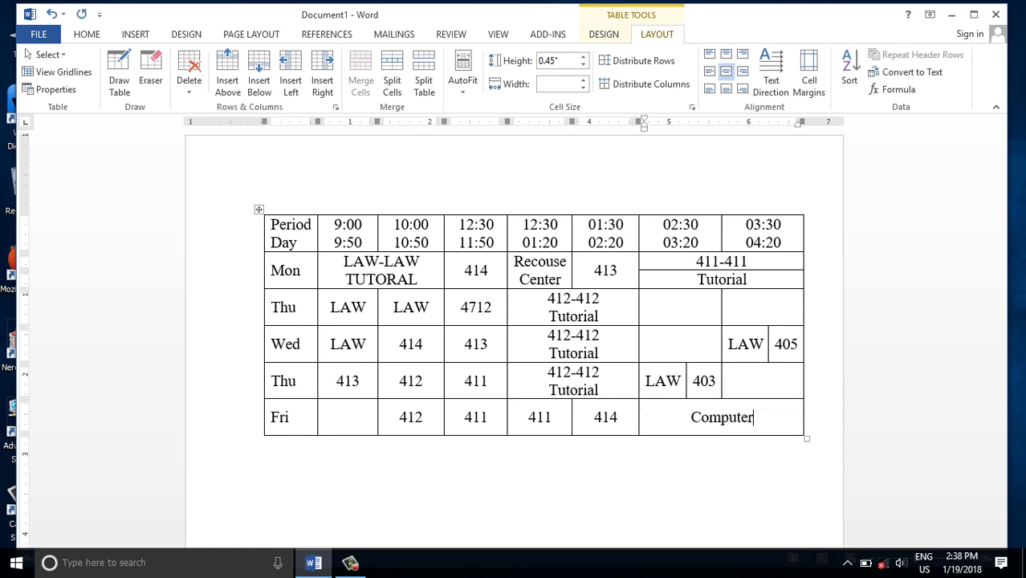
{"action": "type", "text": " Train"}
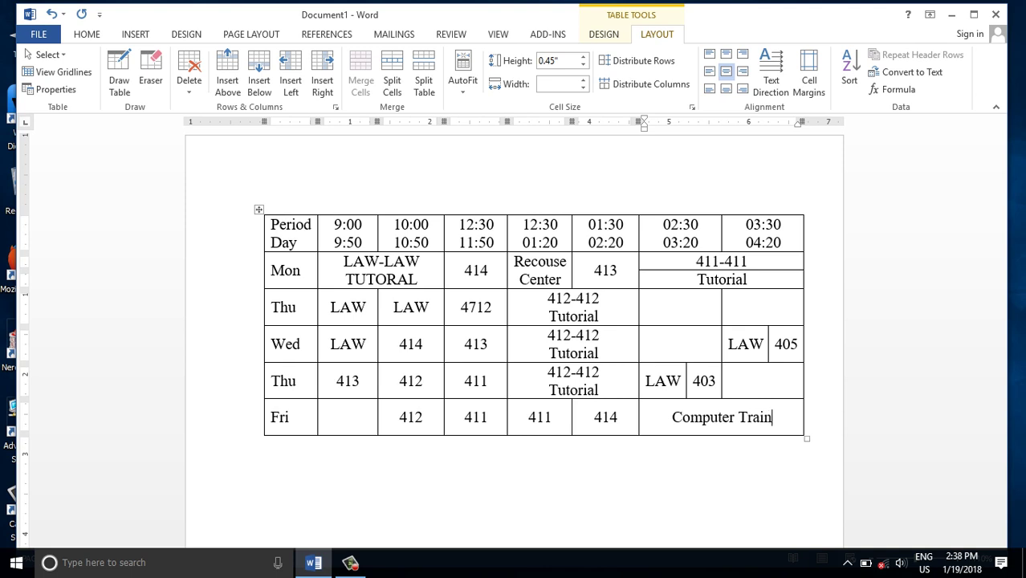
{"action": "type", "text": "ing"}
{"action": "key", "text": "Return"}
{"action": "type", "text": "CEn"}
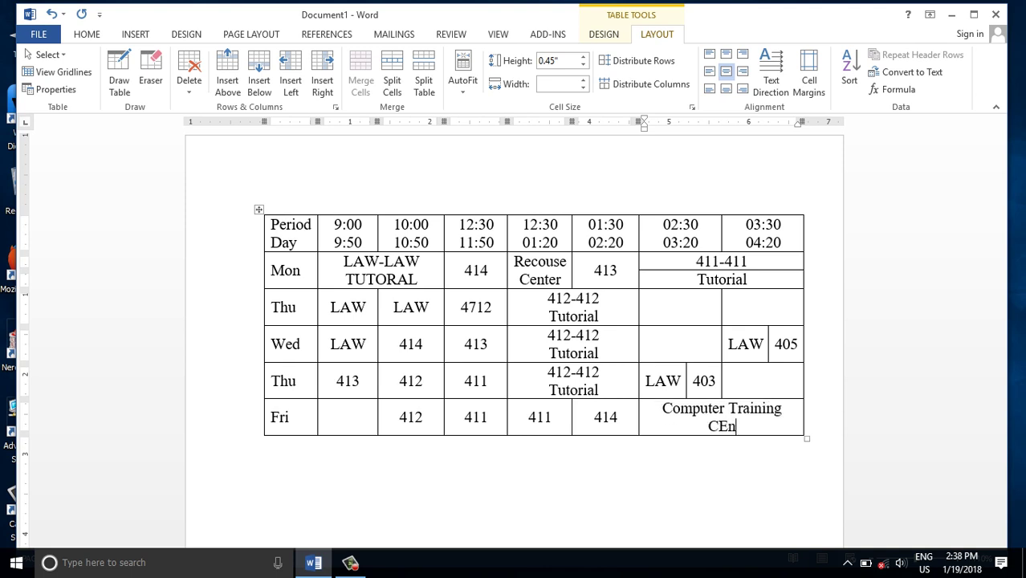
{"action": "key", "text": "BackSpace"}
{"action": "key", "text": "BackSpace"}
{"action": "type", "text": "enter"}
{"action": "left_click", "coordinate": [576, 307]}
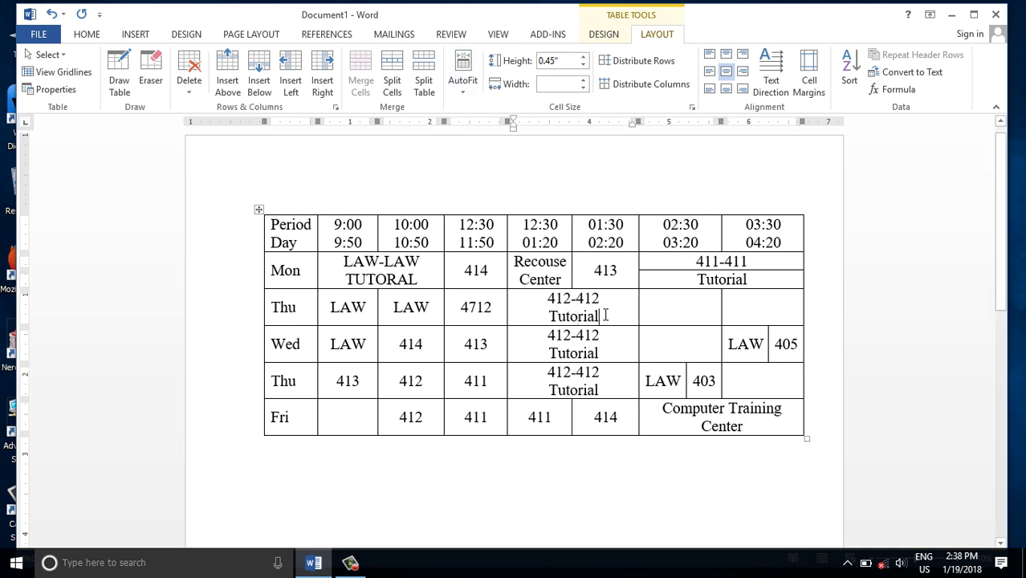
Delete Tutorial and its empty line from the first Thu, Wed and second Thu 412-412 cells.
{"action": "left_click_drag", "start_coordinate": [605, 315], "coordinate": [549, 315]}
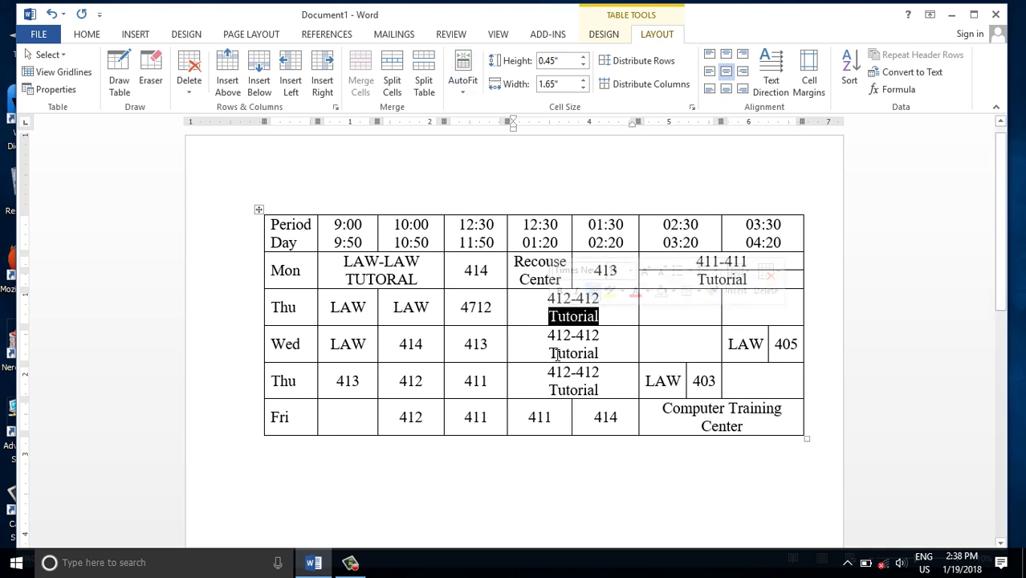
{"action": "key", "text": "Delete"}
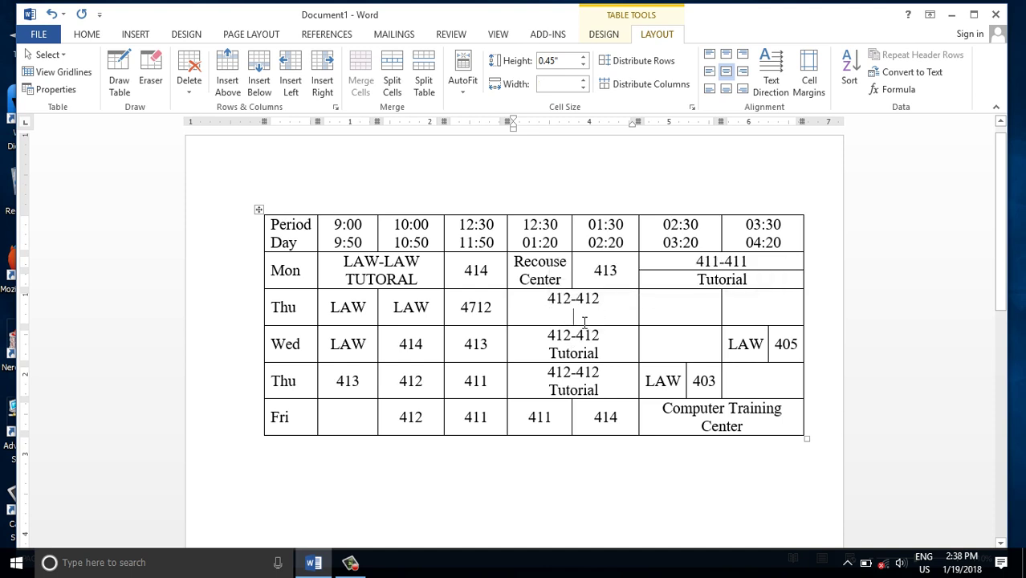
{"action": "key", "text": "BackSpace"}
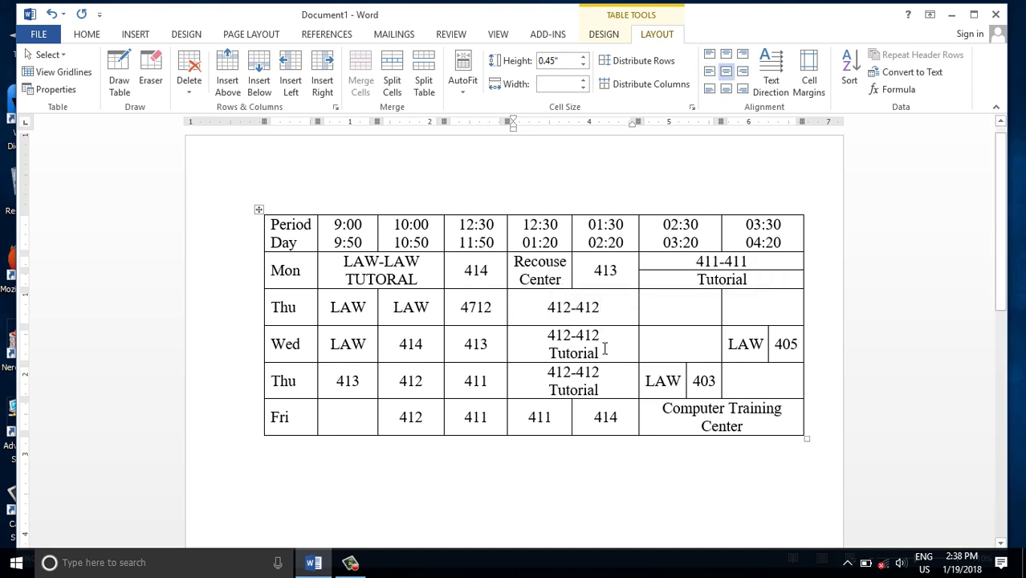
{"action": "left_click_drag", "start_coordinate": [599, 353], "coordinate": [546, 357]}
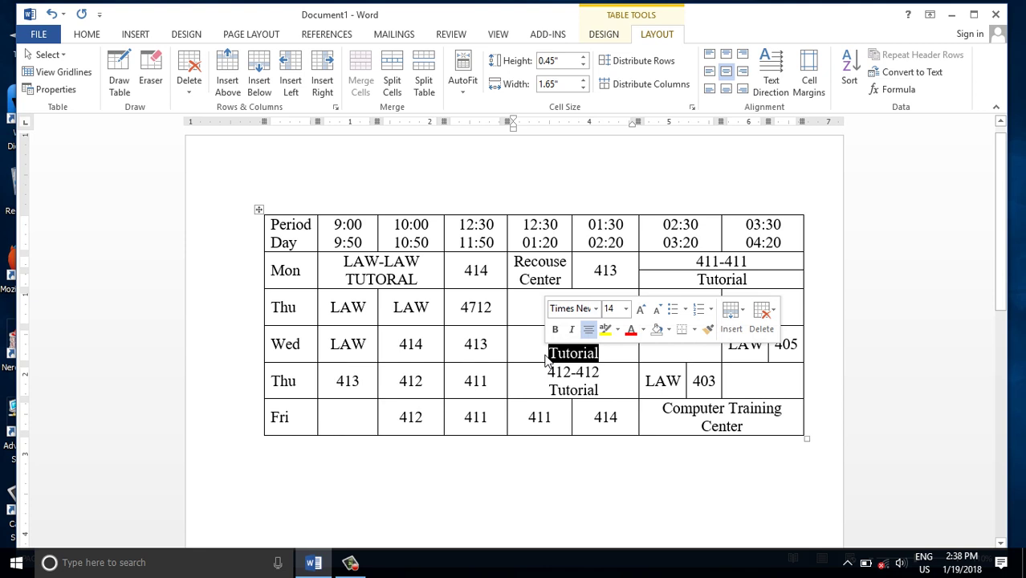
{"action": "key", "text": "Delete"}
{"action": "key", "text": "BackSpace"}
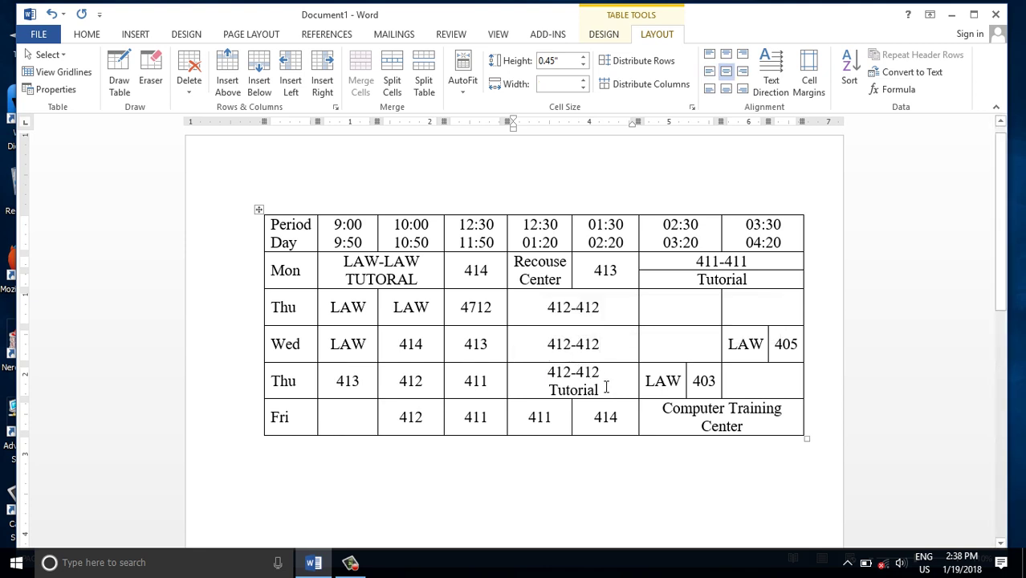
{"action": "left_click_drag", "start_coordinate": [606, 387], "coordinate": [543, 388]}
{"action": "key", "text": "ctrl+c"}
{"action": "key", "text": "Delete"}
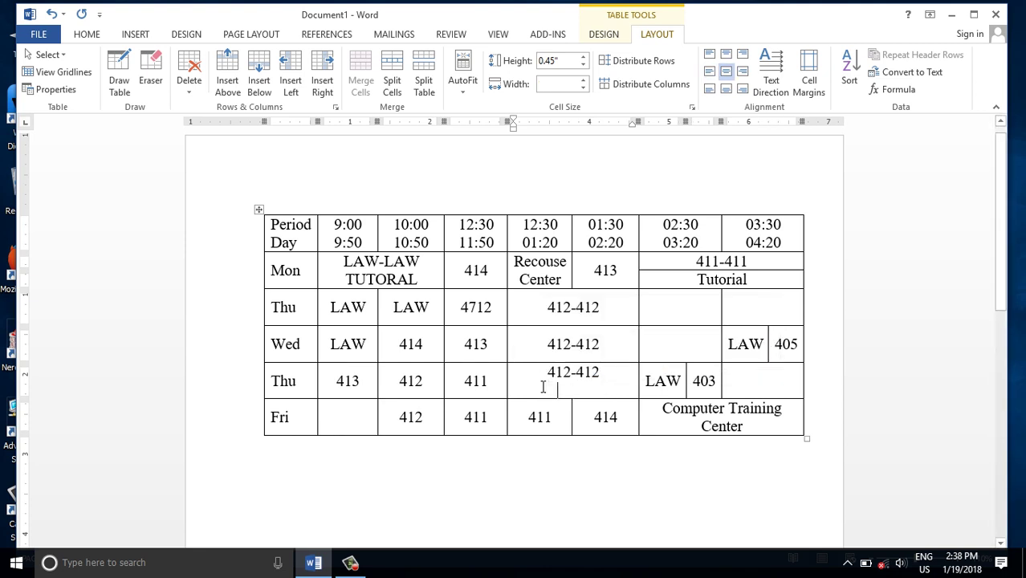
{"action": "key", "text": "BackSpace"}
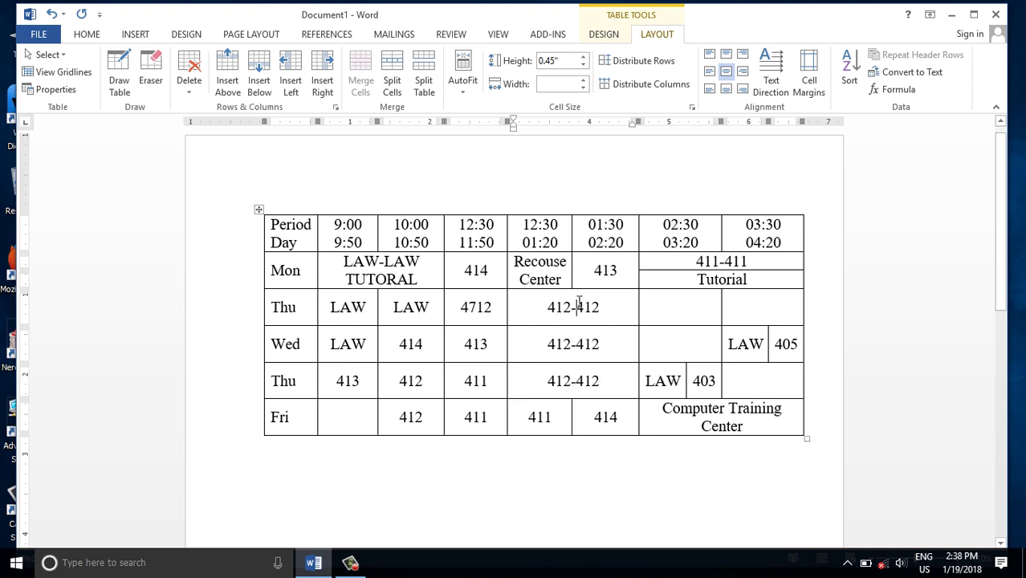
{"action": "left_click_drag", "start_coordinate": [546, 308], "coordinate": [603, 308]}
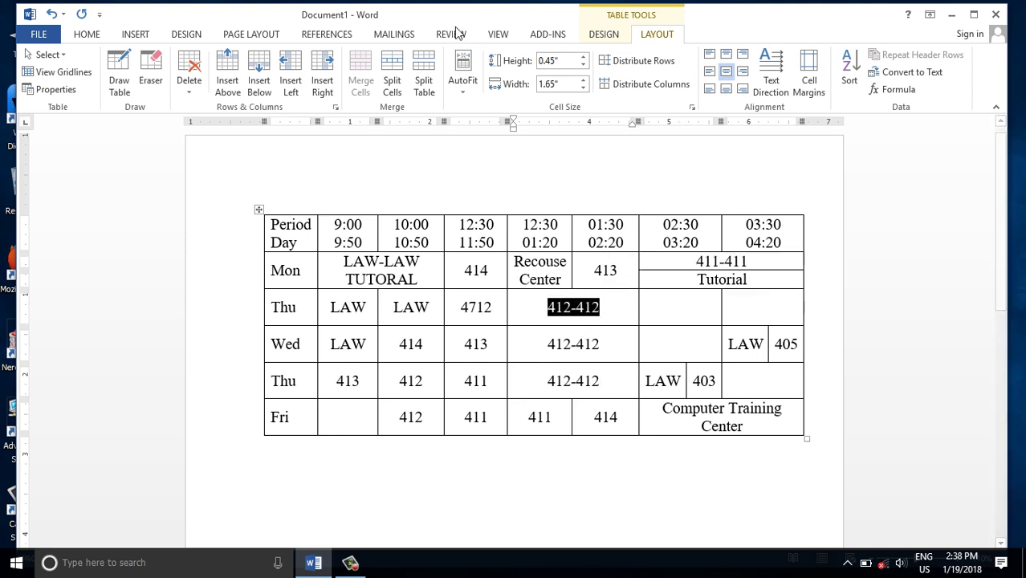
Split the first Thu, Wed and second Thu 412-412 cells each into 1 column and 2 rows.
{"action": "left_click", "coordinate": [392, 80]}
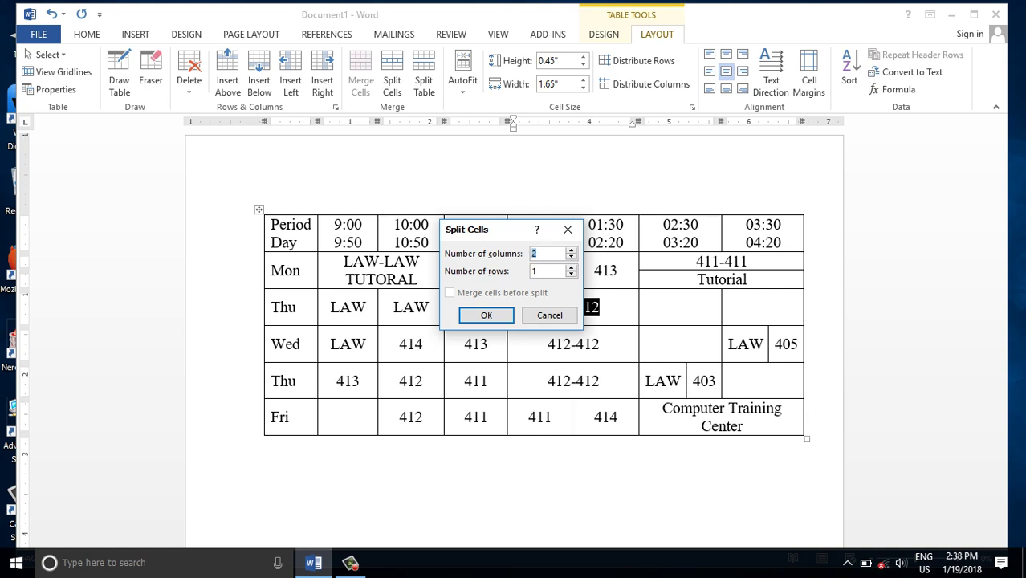
{"action": "double_click", "coordinate": [545, 271]}
{"action": "type", "text": "2"}
{"action": "left_click", "coordinate": [498, 313]}
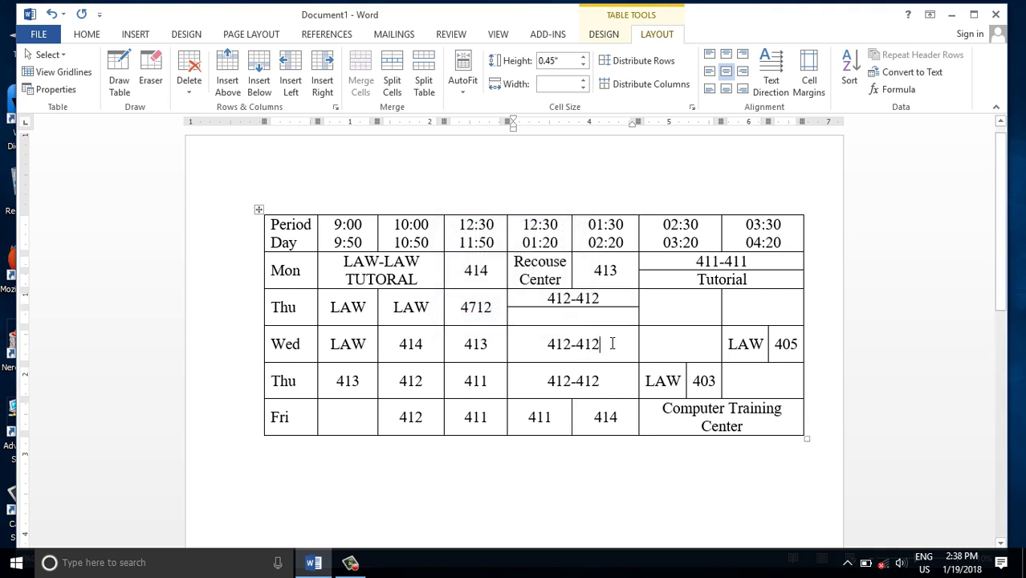
{"action": "left_click_drag", "start_coordinate": [599, 343], "coordinate": [546, 344]}
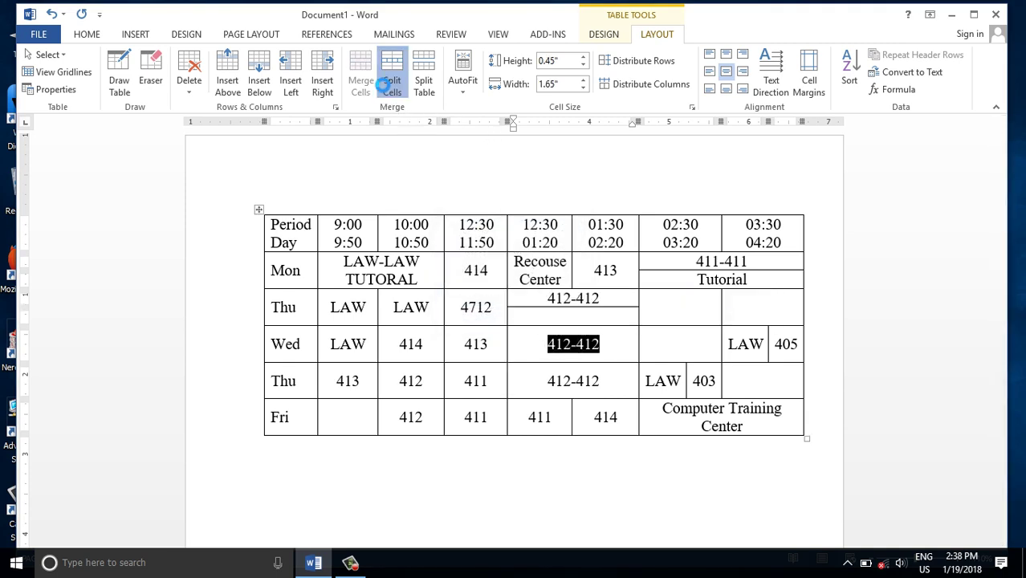
{"action": "left_click", "coordinate": [391, 80]}
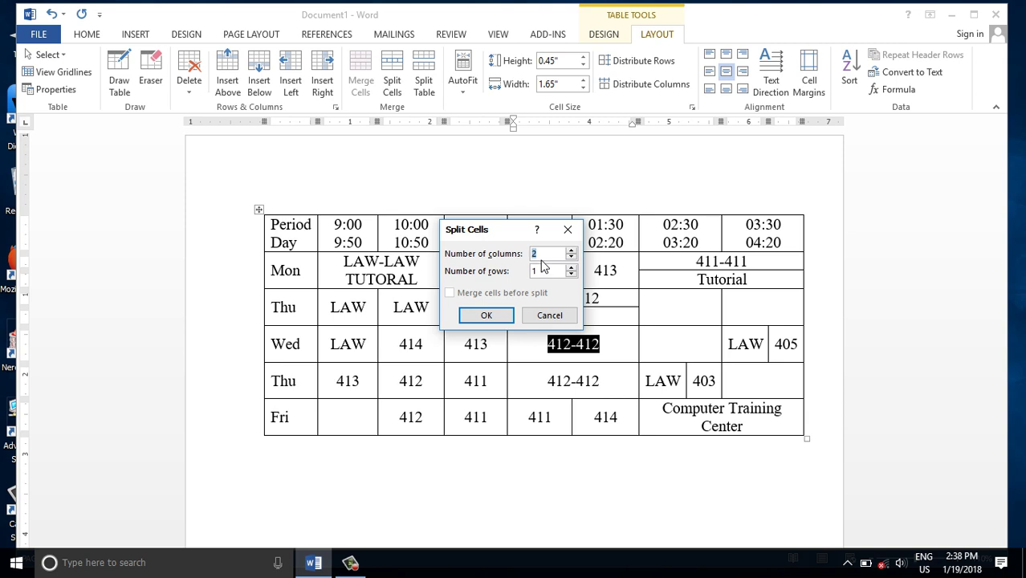
{"action": "type", "text": "1"}
{"action": "type", "text": "2"}
{"action": "left_click", "coordinate": [487, 315]}
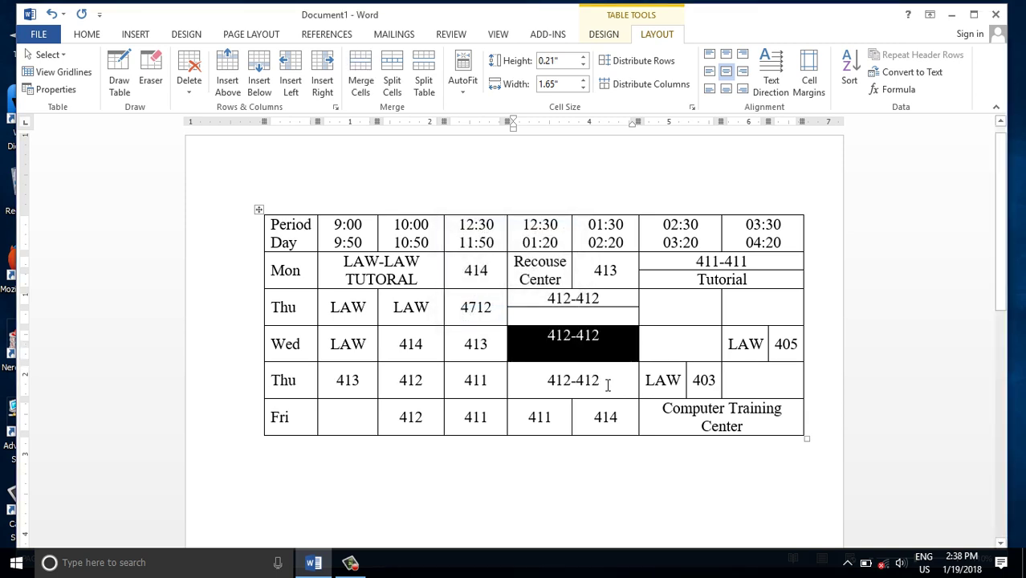
{"action": "left_click_drag", "start_coordinate": [607, 386], "coordinate": [538, 386]}
{"action": "left_click", "coordinate": [391, 80]}
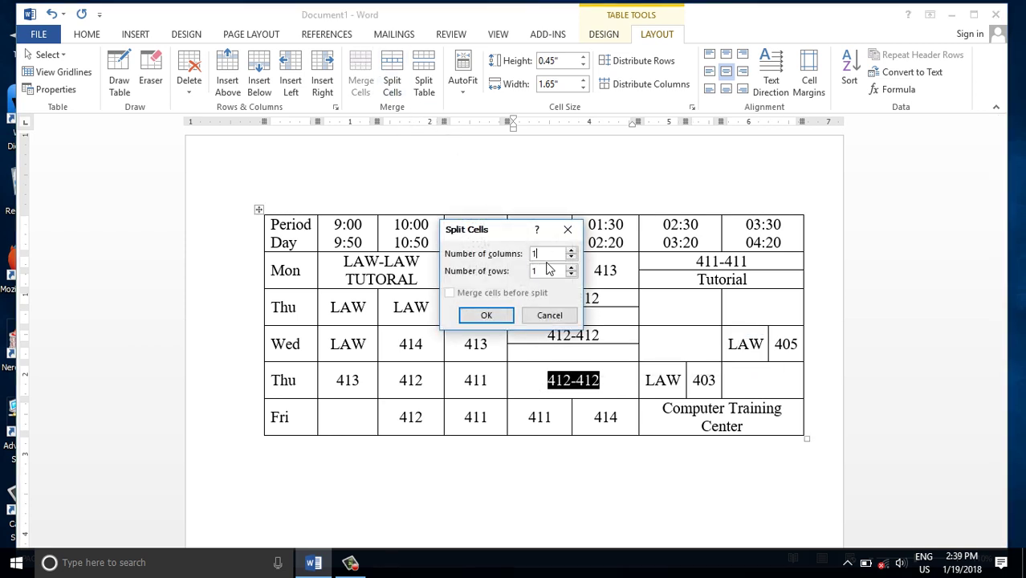
{"action": "type", "text": "2"}
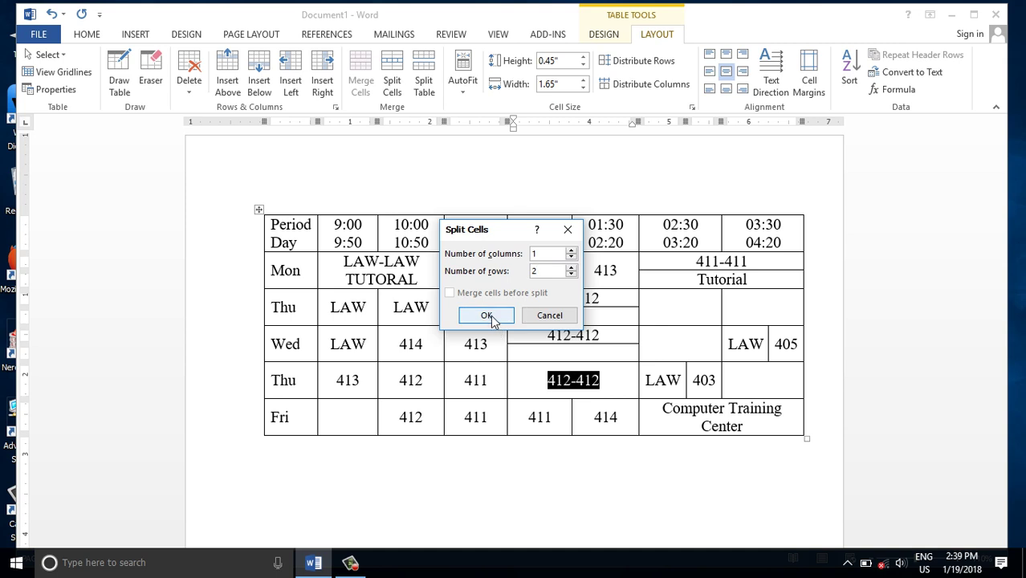
{"action": "left_click", "coordinate": [495, 317]}
{"action": "left_click", "coordinate": [590, 374]}
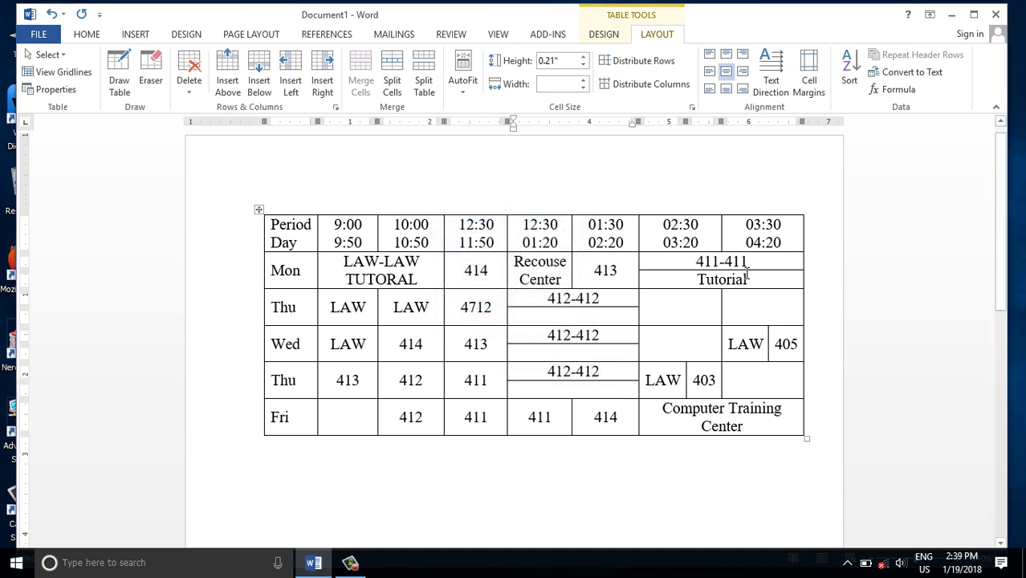
Copy Tutorial from the Monday cell and paste it under each of the three 412-412 cells.
{"action": "mouse_move", "coordinate": [747, 276]}
{"action": "left_mouse_down"}
{"action": "mouse_move", "coordinate": [706, 293]}
{"action": "mouse_move", "coordinate": [656, 278]}
{"action": "left_mouse_up"}
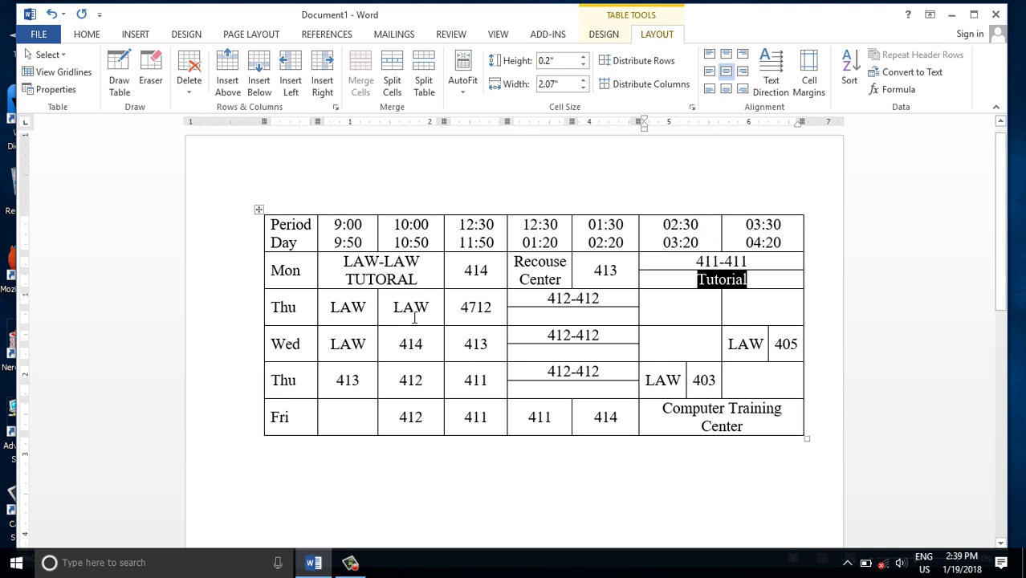
{"action": "left_click", "coordinate": [559, 315]}
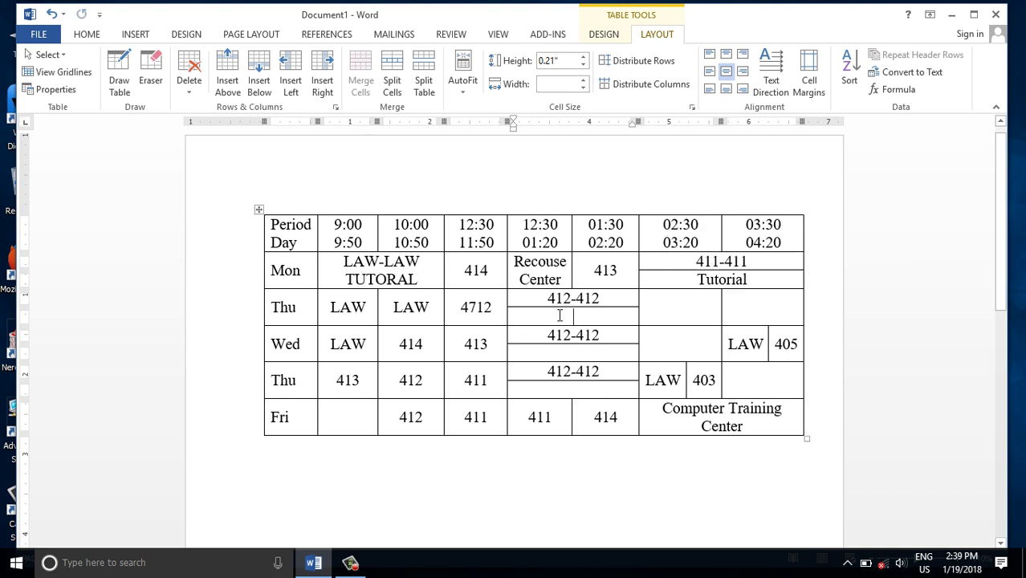
{"action": "key", "text": "ctrl+v"}
{"action": "left_click", "coordinate": [563, 350]}
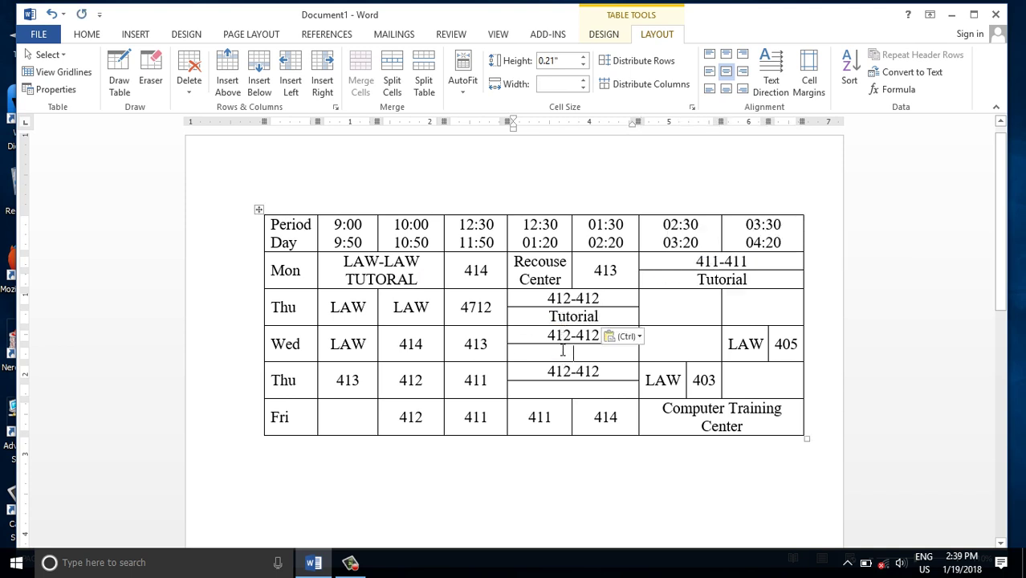
{"action": "key", "text": "ctrl+v"}
{"action": "left_click", "coordinate": [566, 391]}
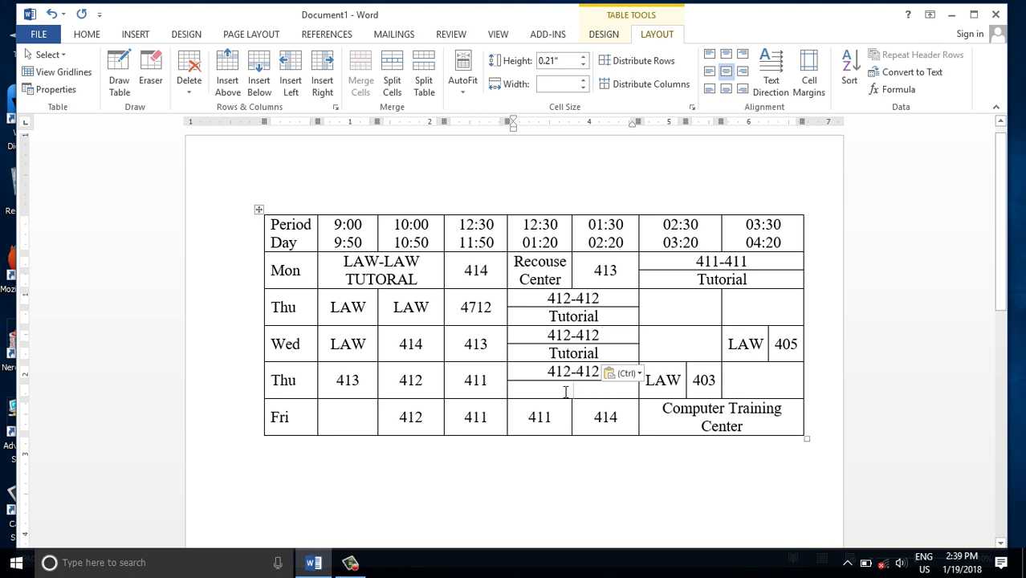
{"action": "key", "text": "ctrl+v"}
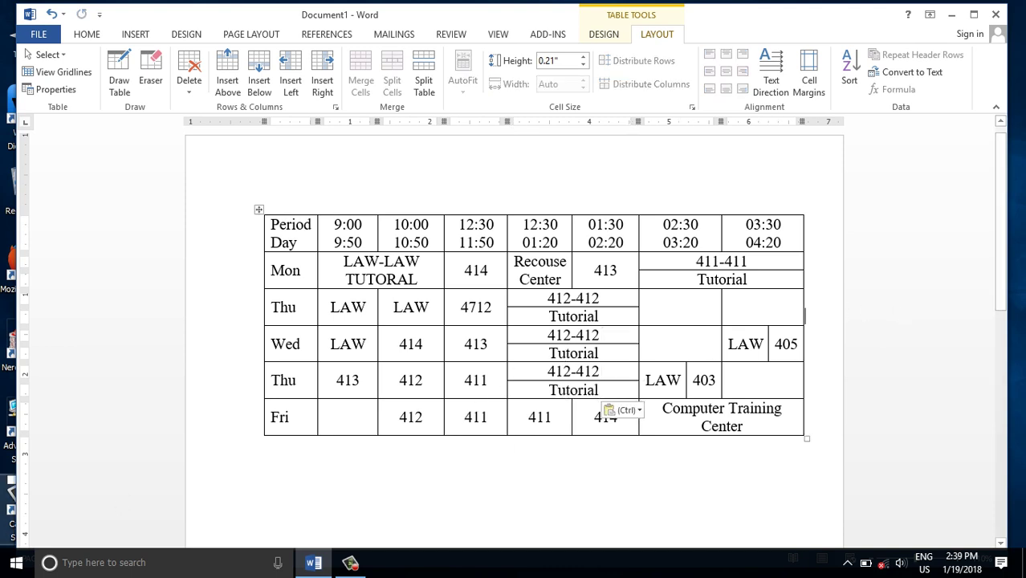
{"action": "mouse_move", "coordinate": [318, 210]}
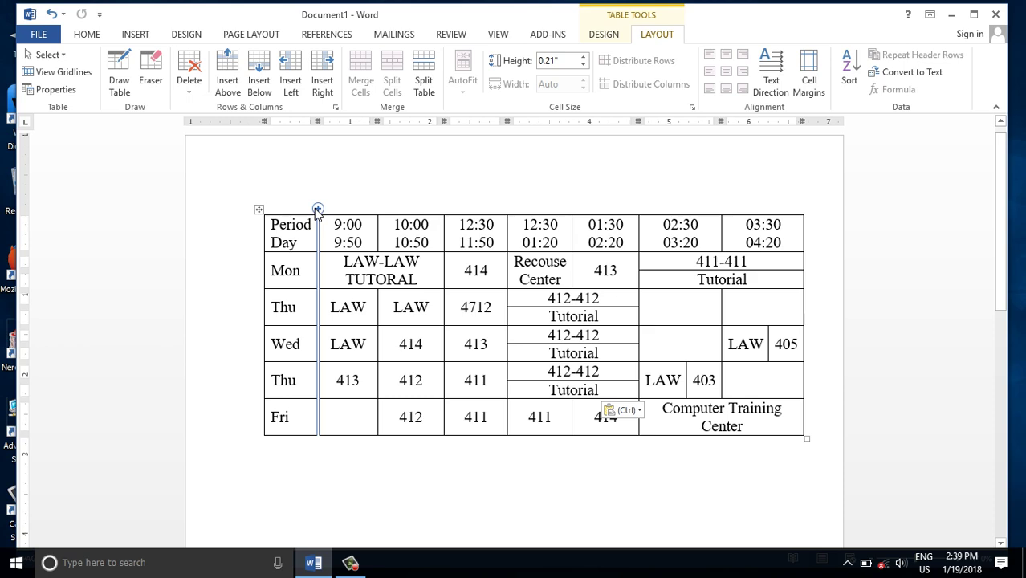
{"action": "scroll", "coordinate": [545, 322], "scroll_direction": "up", "scroll_amount": 1}
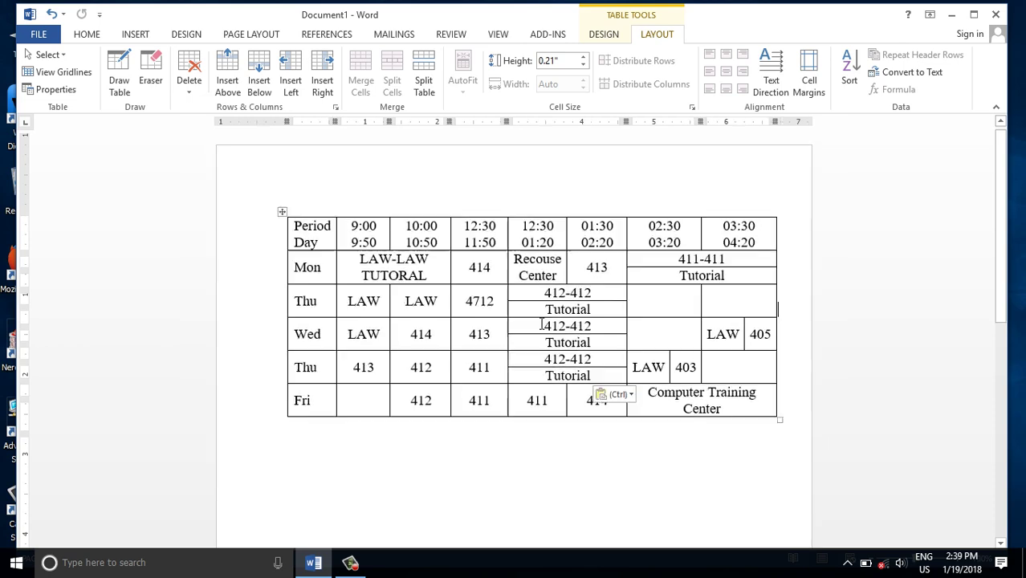
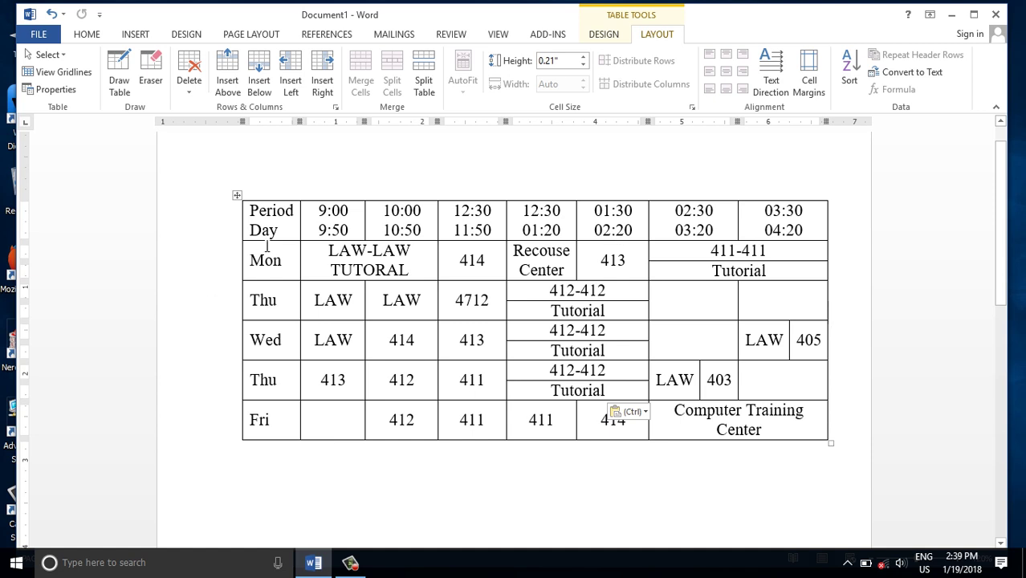
Make the day names Mon to Fri in the first column bold.
{"action": "left_click_drag", "start_coordinate": [266, 259], "coordinate": [265, 421]}
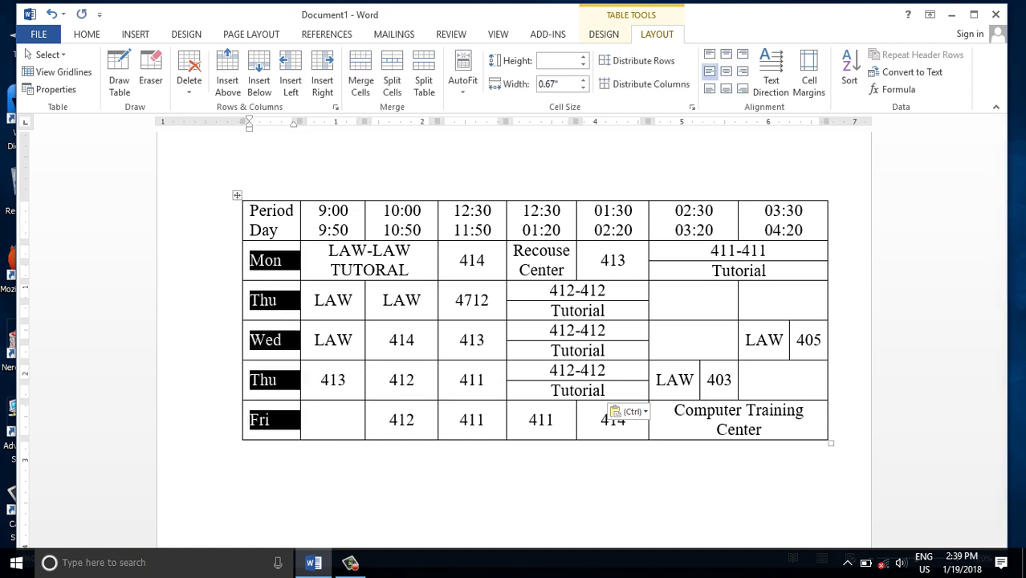
{"action": "left_click", "coordinate": [72, 39]}
{"action": "left_click", "coordinate": [147, 85]}
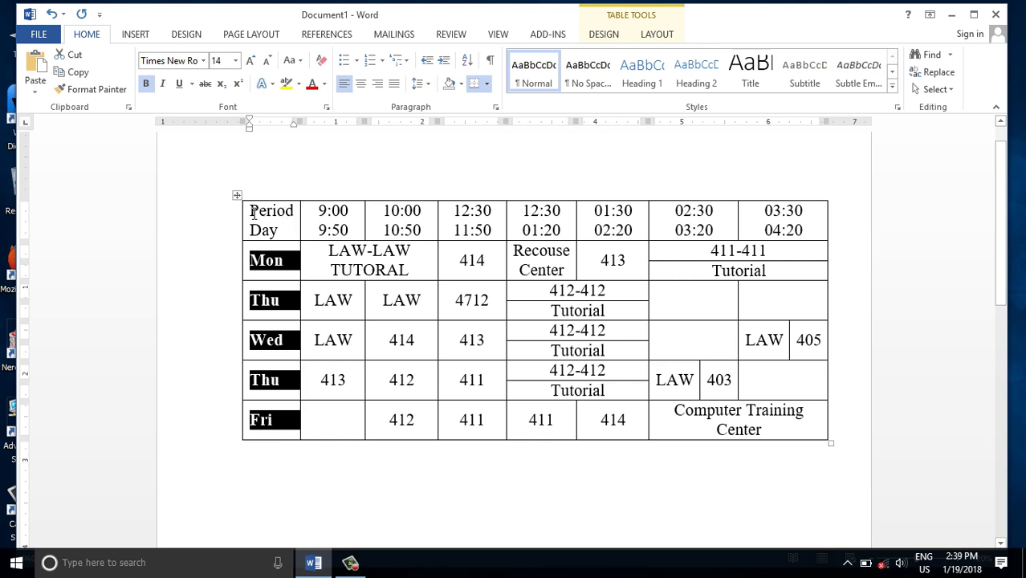
Widen the first column slightly by dragging its border.
{"action": "left_click_drag", "start_coordinate": [300, 125], "coordinate": [308, 127]}
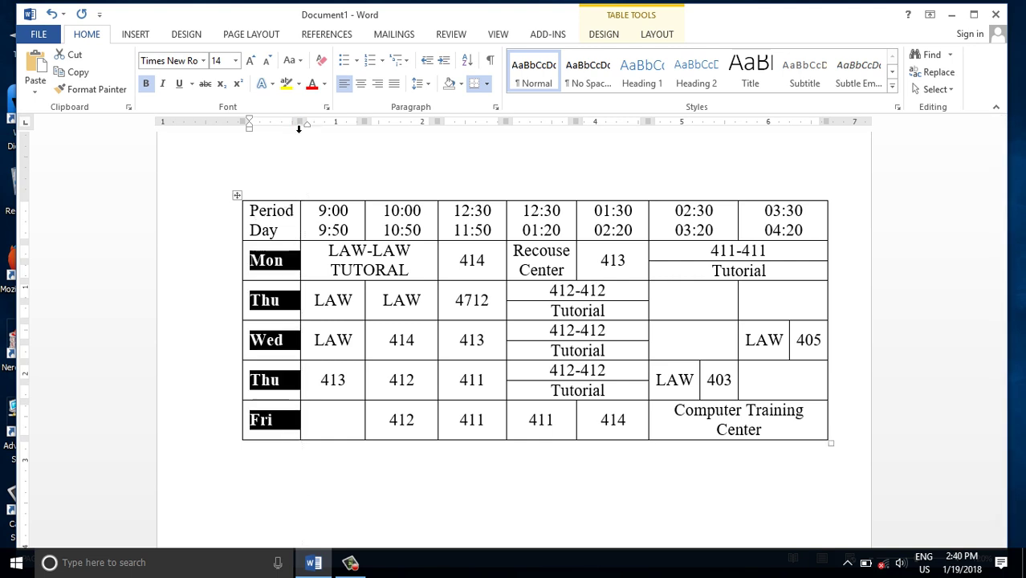
{"action": "left_click_drag", "start_coordinate": [308, 127], "coordinate": [301, 121]}
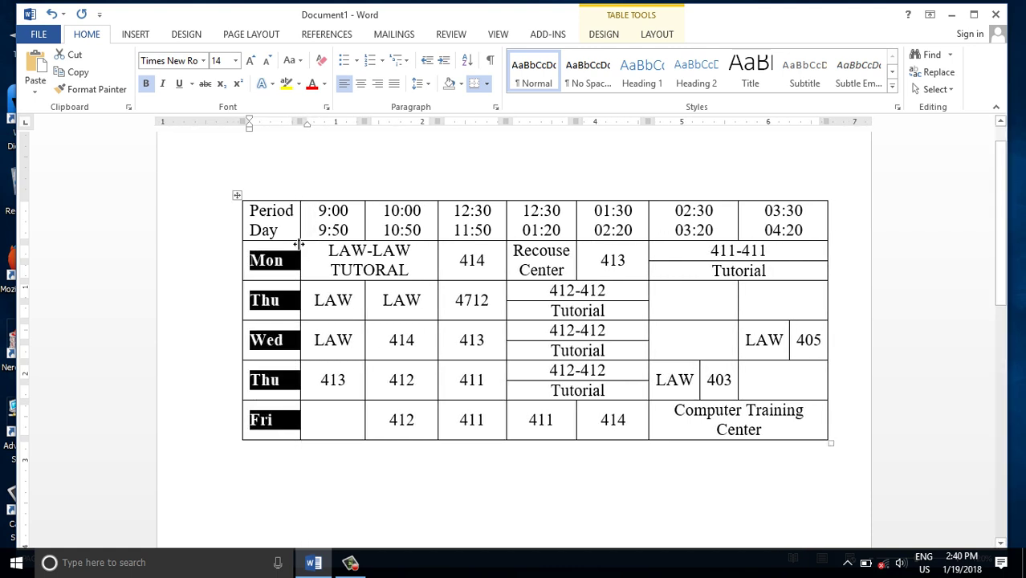
{"action": "mouse_move", "coordinate": [300, 245]}
{"action": "left_mouse_down"}
{"action": "mouse_move", "coordinate": [317, 246]}
{"action": "mouse_move", "coordinate": [317, 220]}
{"action": "left_mouse_up"}
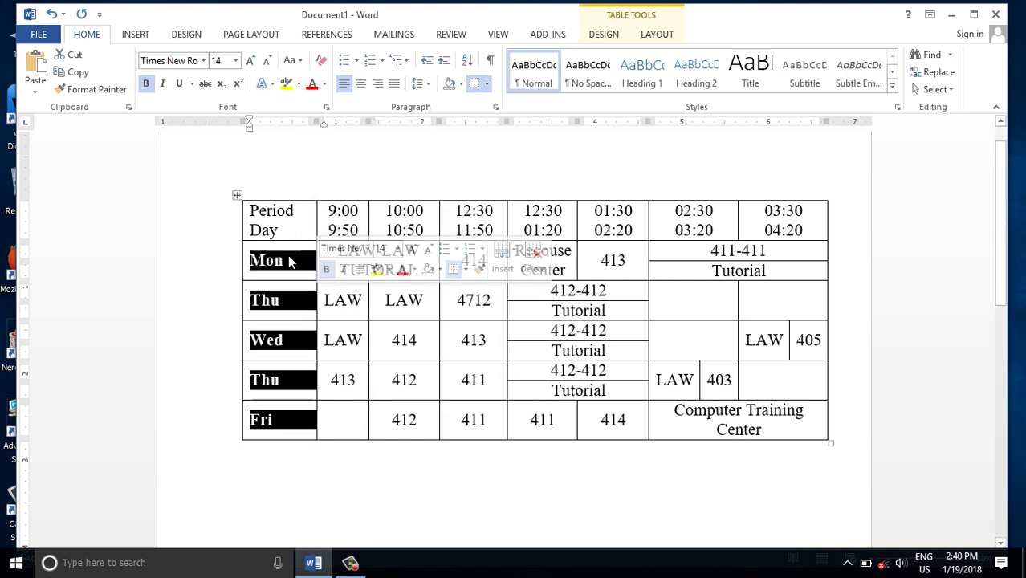
Adjust the Period/Day corner cell text so 'Period' sits further right above 'Day'.
{"action": "left_click", "coordinate": [273, 223]}
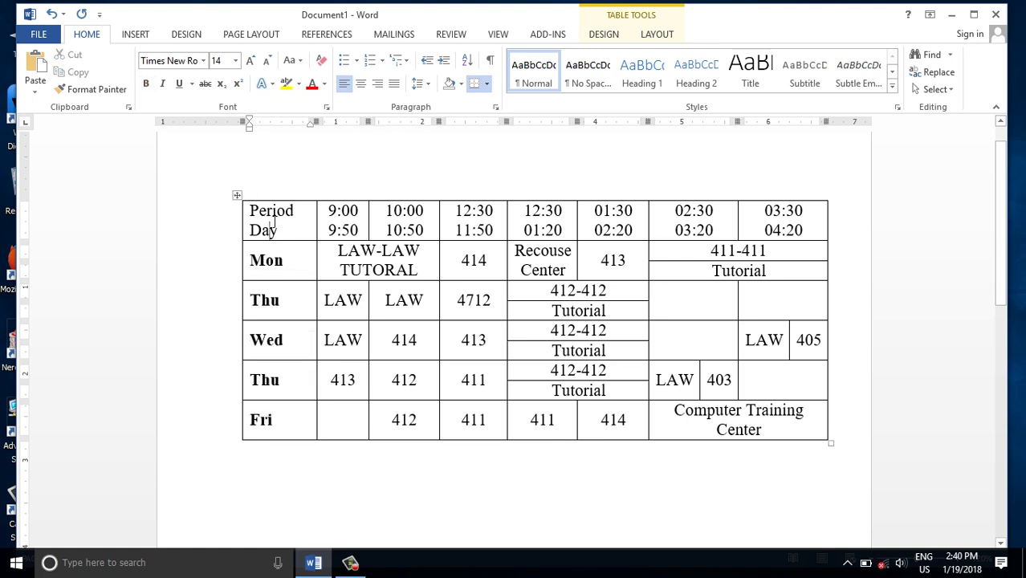
{"action": "key", "text": "Left"}
{"action": "key", "text": "Return"}
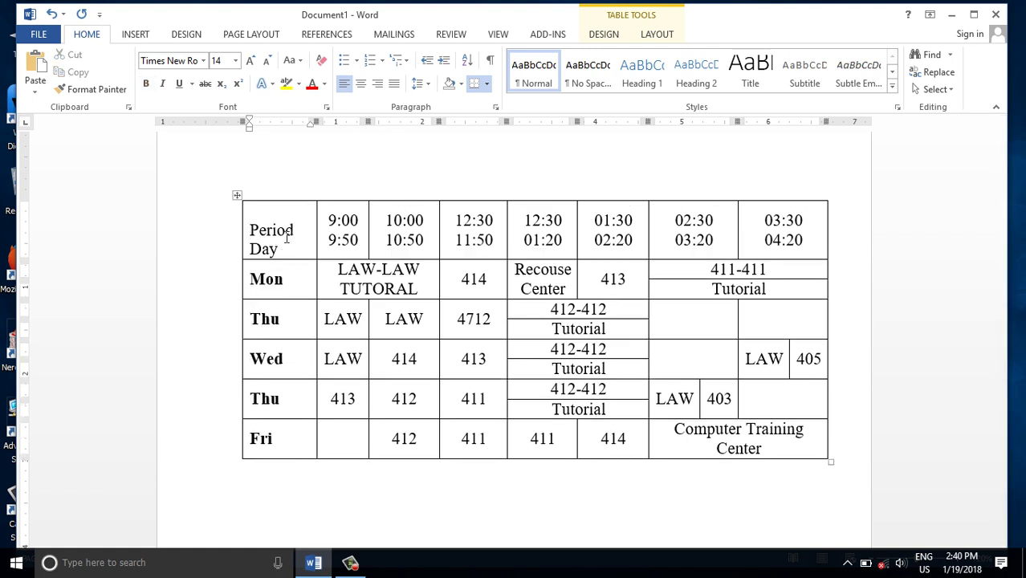
{"action": "key", "text": "BackSpace"}
{"action": "left_click_drag", "start_coordinate": [281, 232], "coordinate": [281, 422]}
{"action": "left_click", "coordinate": [266, 211]}
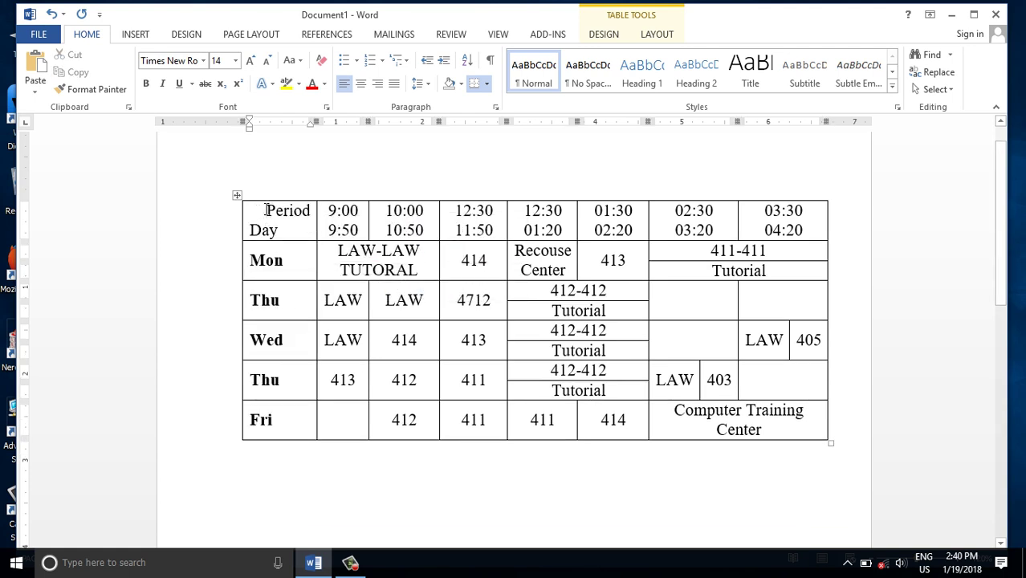
{"action": "left_click_drag", "start_coordinate": [266, 211], "coordinate": [289, 230]}
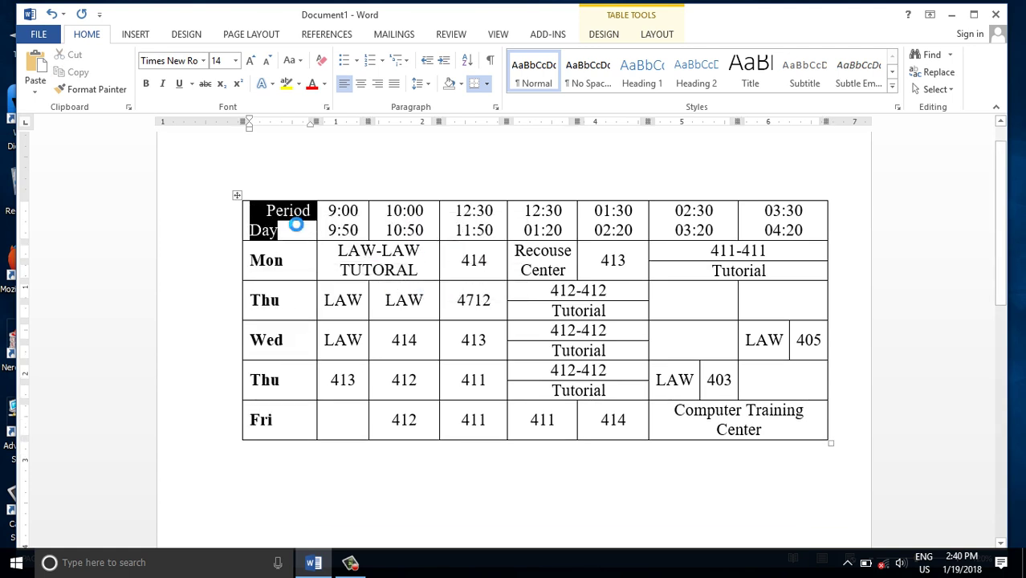
Add a Diagonal Down Border to the Period/Day cell and insert a line above Period.
{"action": "left_click", "coordinate": [662, 36]}
{"action": "left_click", "coordinate": [613, 36]}
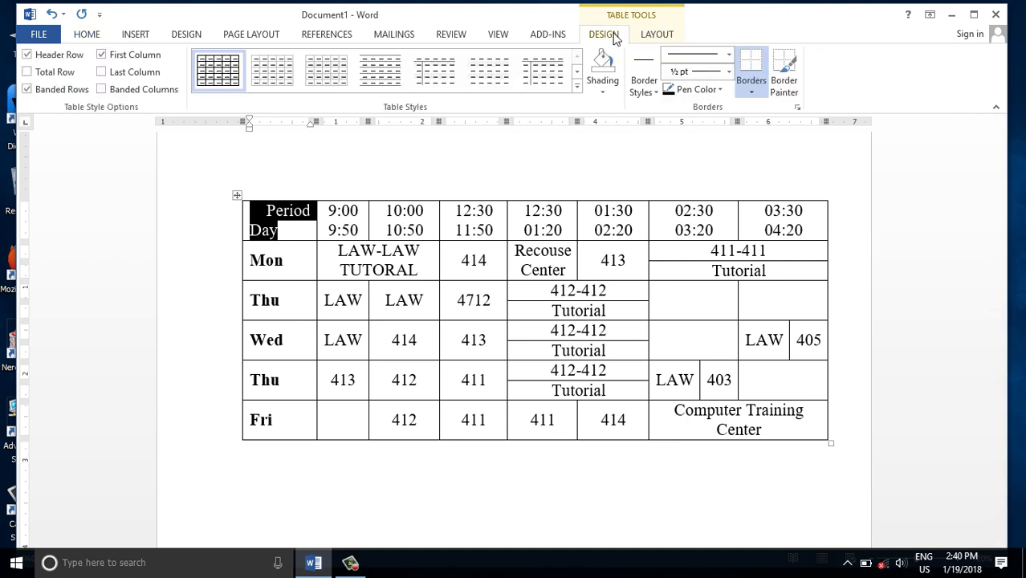
{"action": "left_click", "coordinate": [752, 91]}
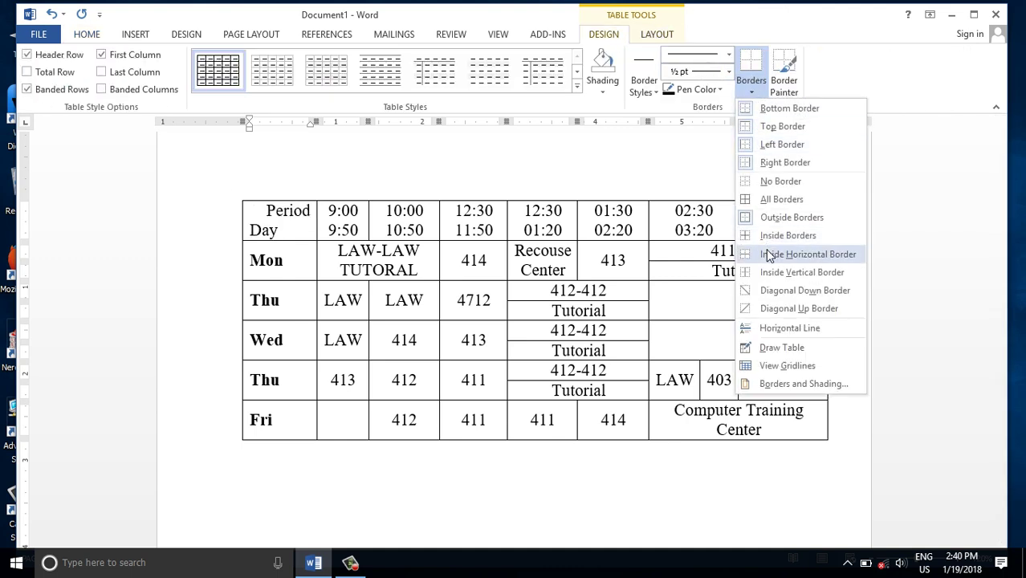
{"action": "left_click", "coordinate": [773, 290]}
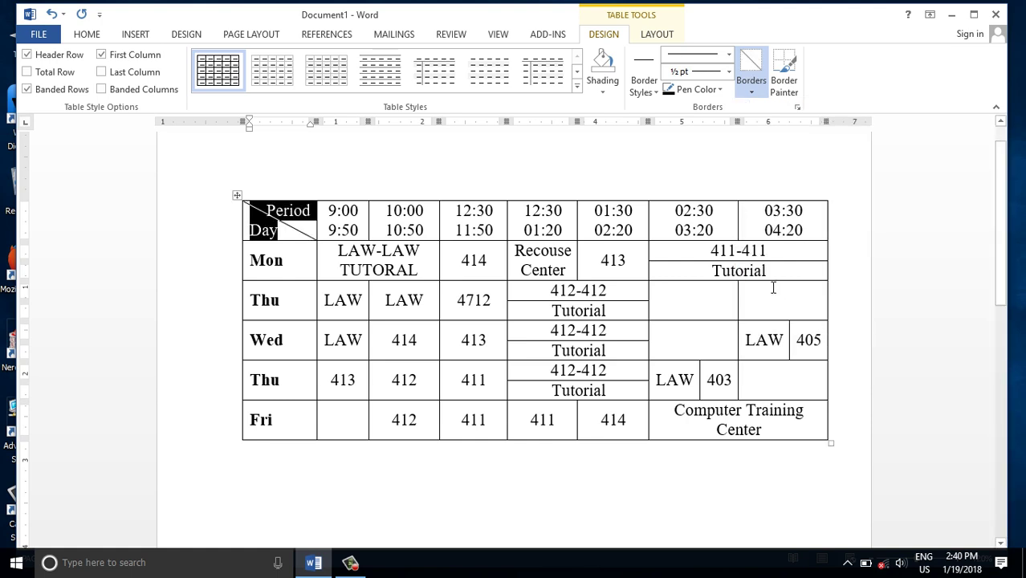
{"action": "left_click", "coordinate": [305, 228]}
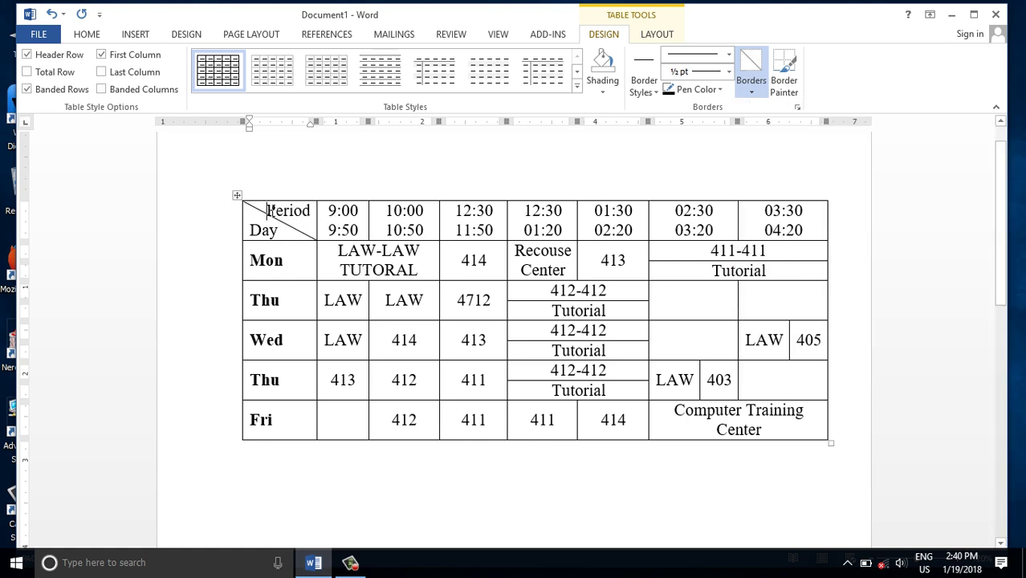
{"action": "key", "text": "Return"}
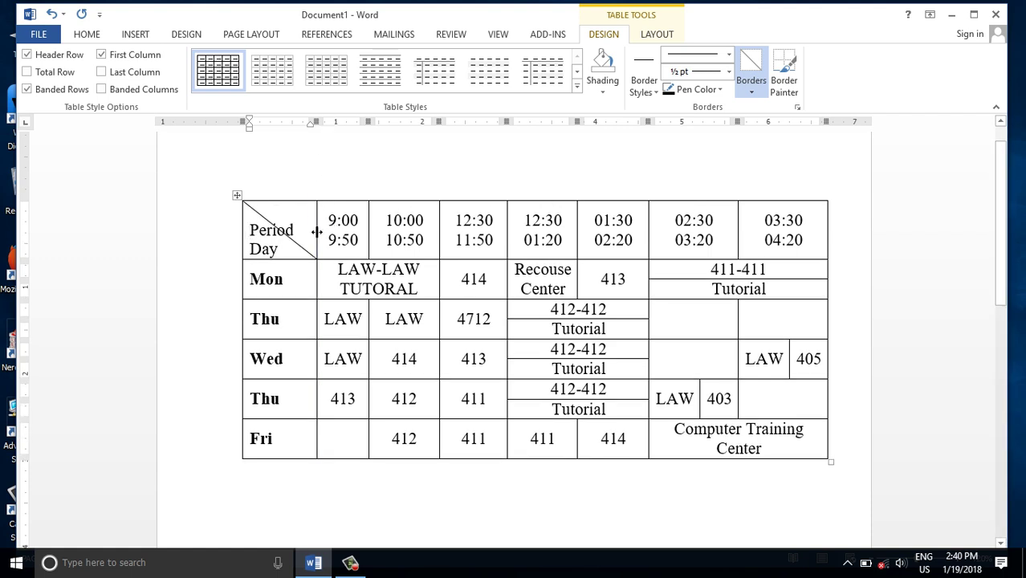
Rebalance the first two columns so the 9:00 column fits LAW on one line.
{"action": "mouse_move", "coordinate": [317, 231]}
{"action": "left_mouse_down"}
{"action": "mouse_move", "coordinate": [329, 231]}
{"action": "mouse_move", "coordinate": [321, 233]}
{"action": "left_mouse_up"}
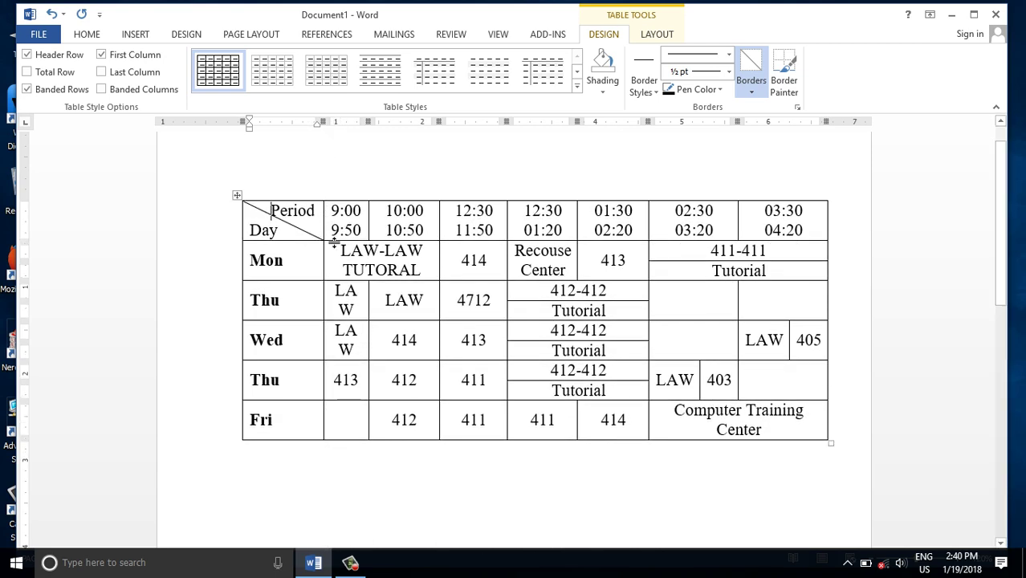
{"action": "left_click", "coordinate": [408, 299]}
{"action": "left_click_drag", "start_coordinate": [369, 213], "coordinate": [383, 215]}
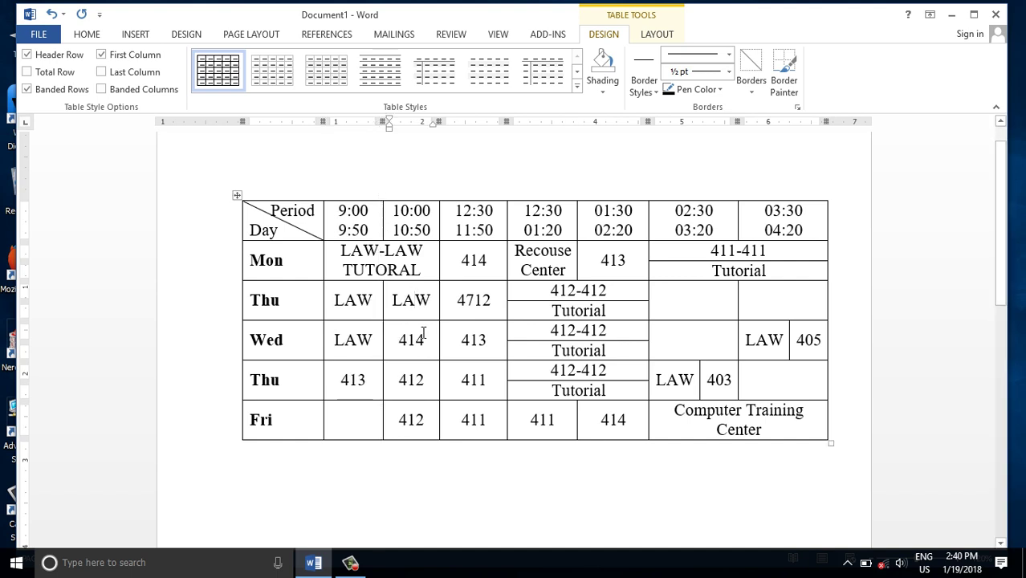
{"action": "left_click", "coordinate": [290, 250]}
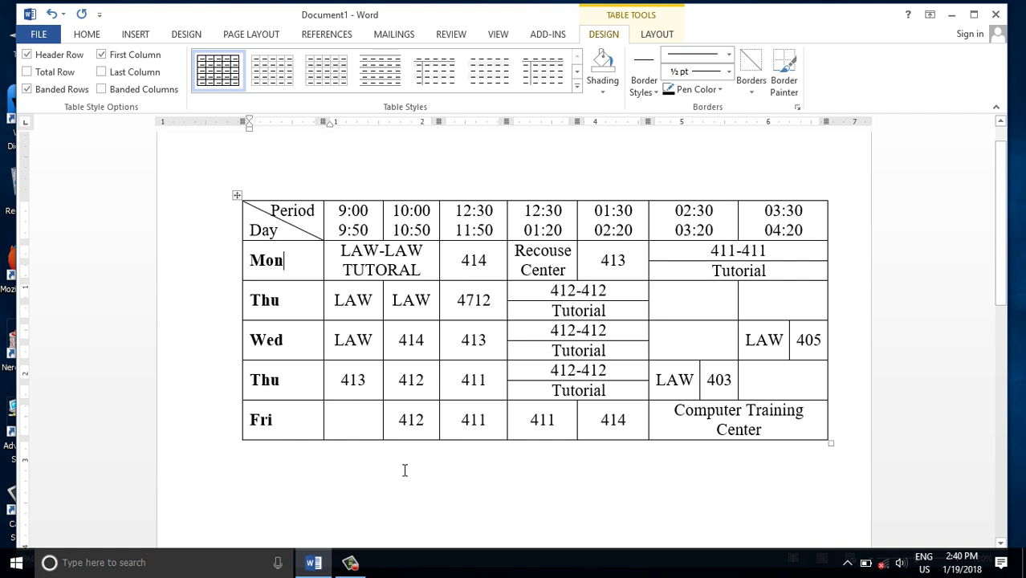
Make the header row of times bold and widen the first column slightly.
{"action": "mouse_move", "coordinate": [282, 212]}
{"action": "left_mouse_down"}
{"action": "mouse_move", "coordinate": [852, 236]}
{"action": "mouse_move", "coordinate": [834, 229]}
{"action": "left_mouse_up"}
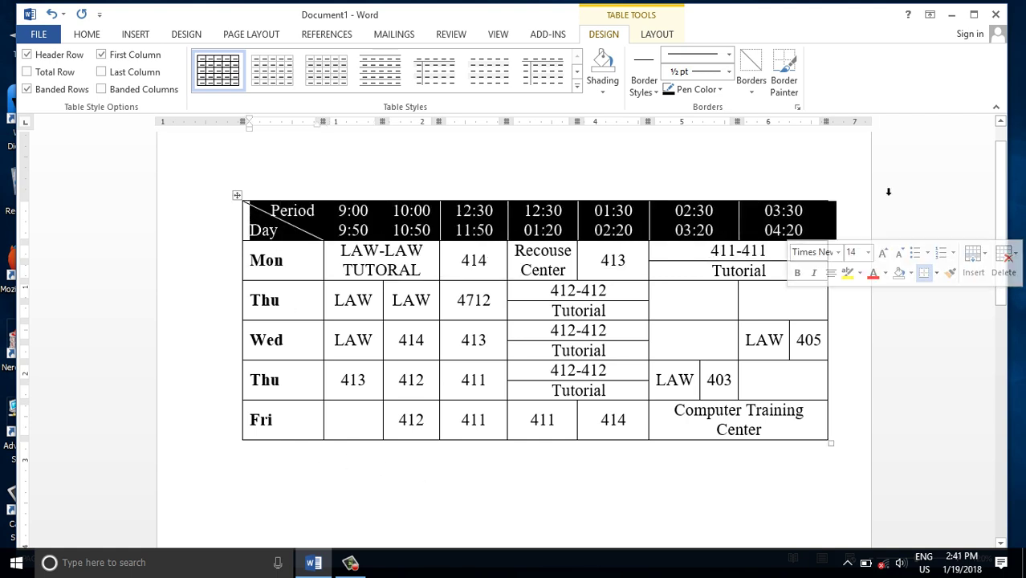
{"action": "left_click", "coordinate": [84, 35]}
{"action": "left_click", "coordinate": [146, 83]}
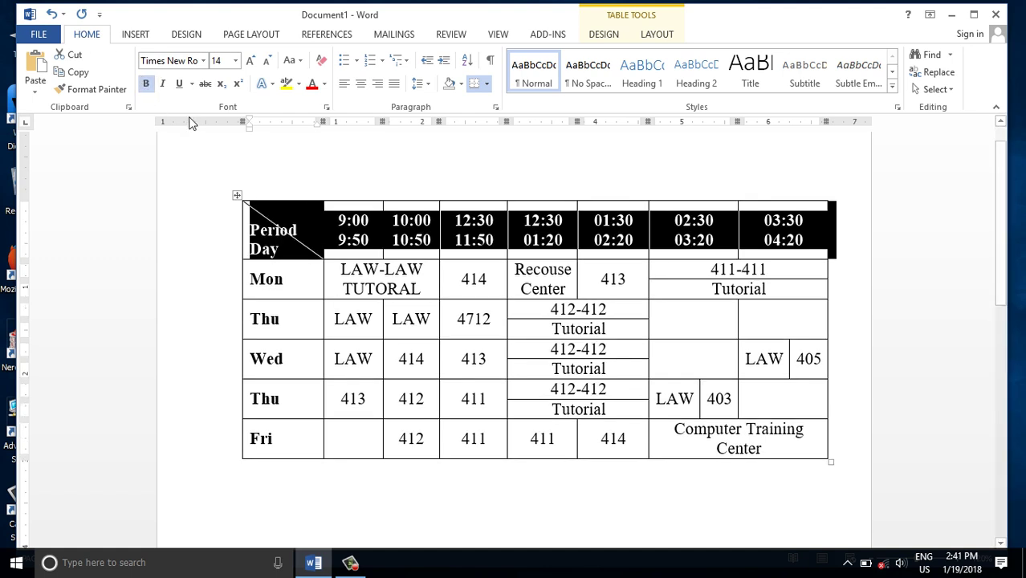
{"action": "left_click_drag", "start_coordinate": [323, 354], "coordinate": [329, 350]}
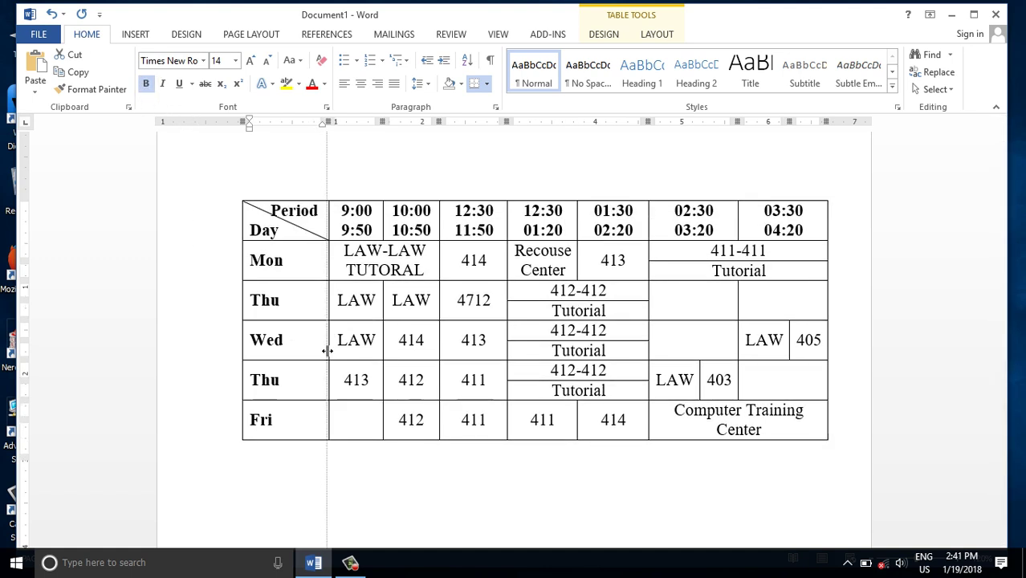
{"action": "left_click", "coordinate": [411, 381]}
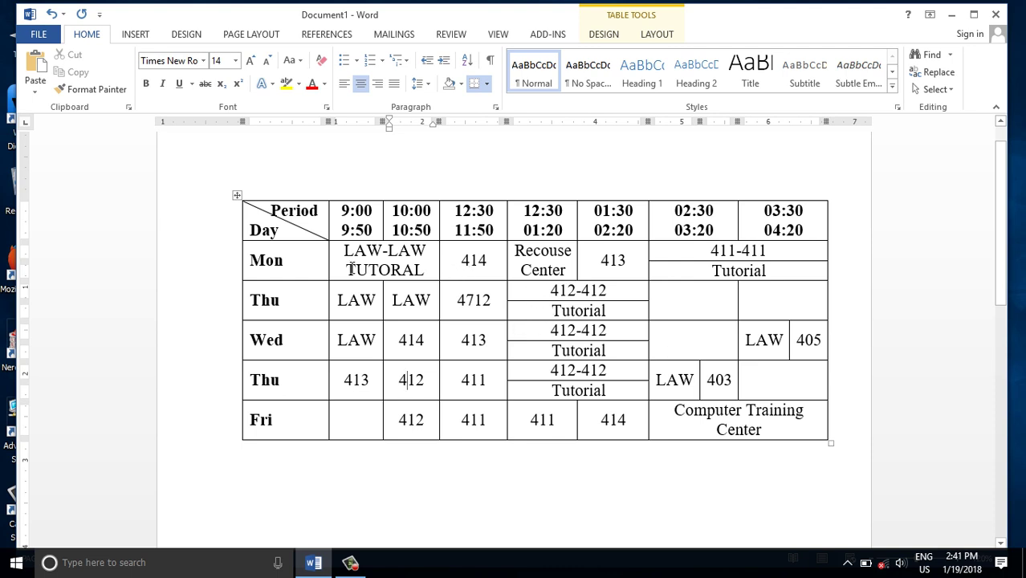
Select the empty Thu cell under 02:30 and bring up the Table Tools Layout commands.
{"action": "left_click", "coordinate": [374, 264]}
{"action": "left_click", "coordinate": [473, 262]}
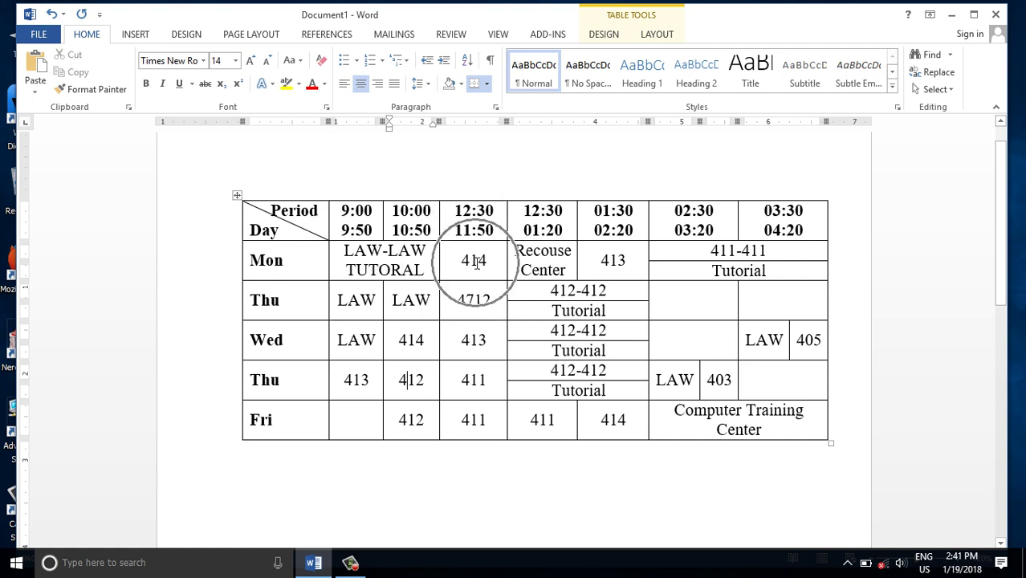
{"action": "left_click", "coordinate": [725, 274]}
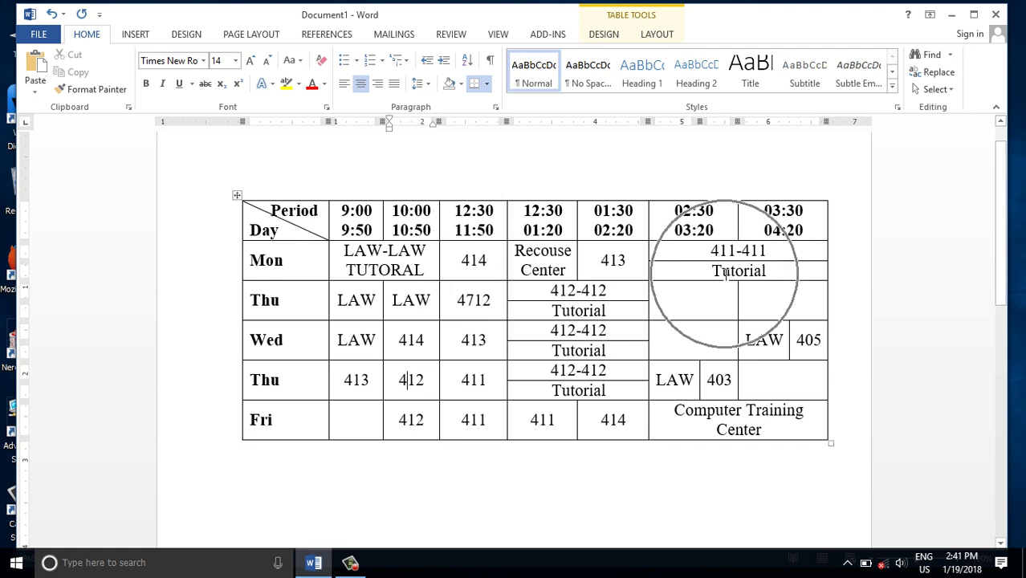
{"action": "left_click", "coordinate": [586, 295]}
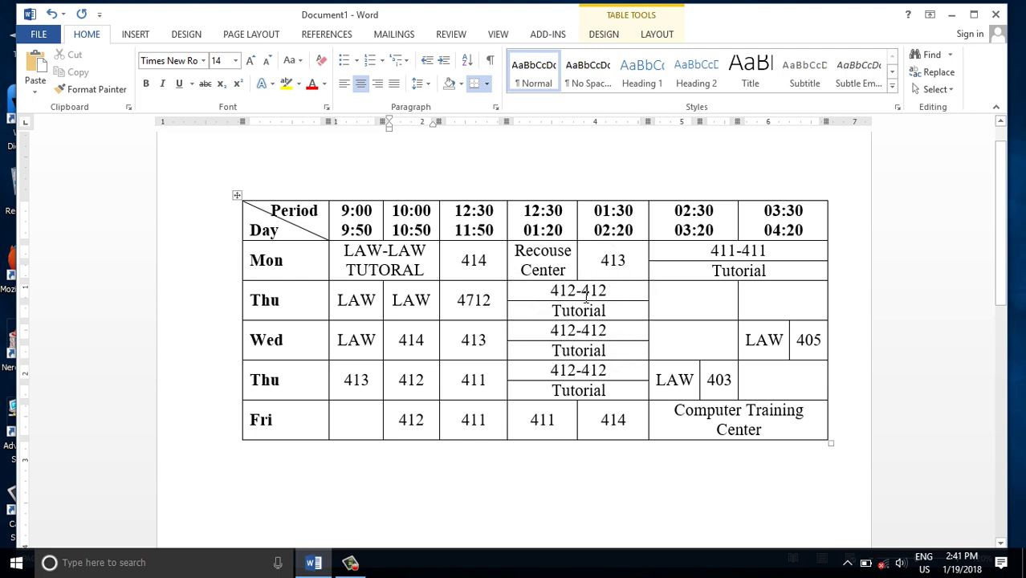
{"action": "left_click", "coordinate": [685, 299]}
{"action": "left_click", "coordinate": [693, 303]}
{"action": "left_click", "coordinate": [685, 301]}
{"action": "left_click", "coordinate": [685, 301]}
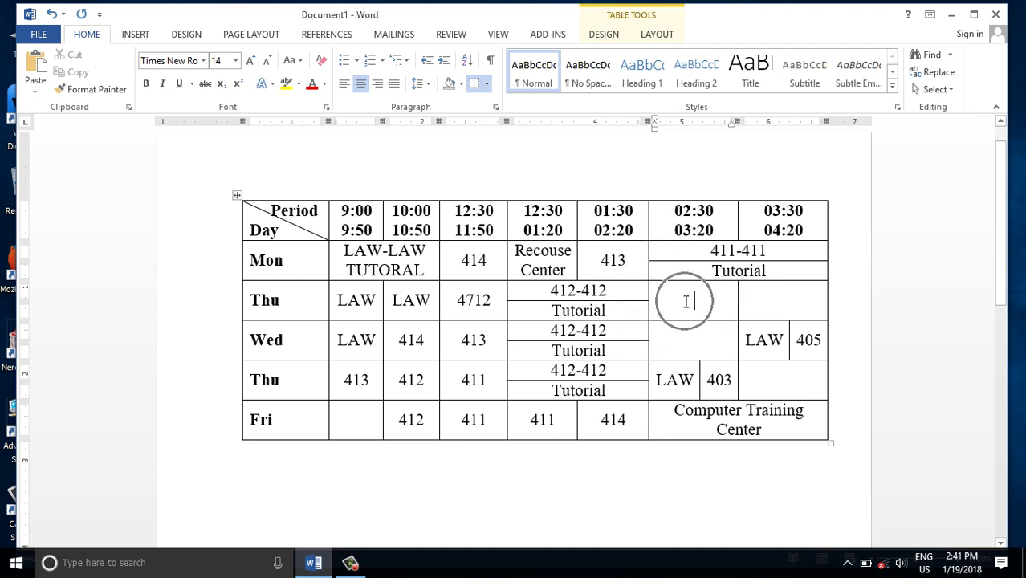
{"action": "left_click", "coordinate": [657, 37]}
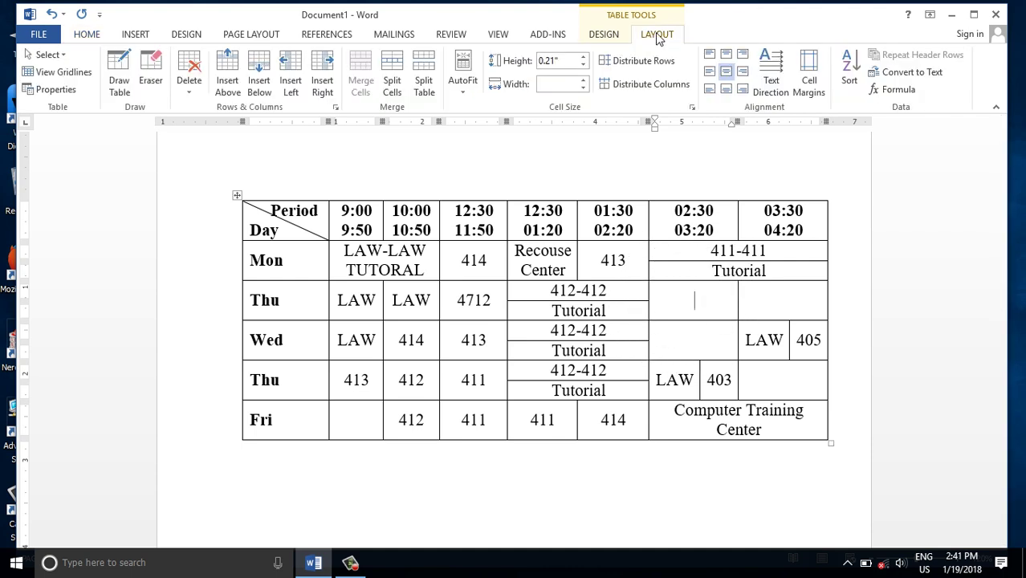
{"action": "left_click", "coordinate": [391, 84]}
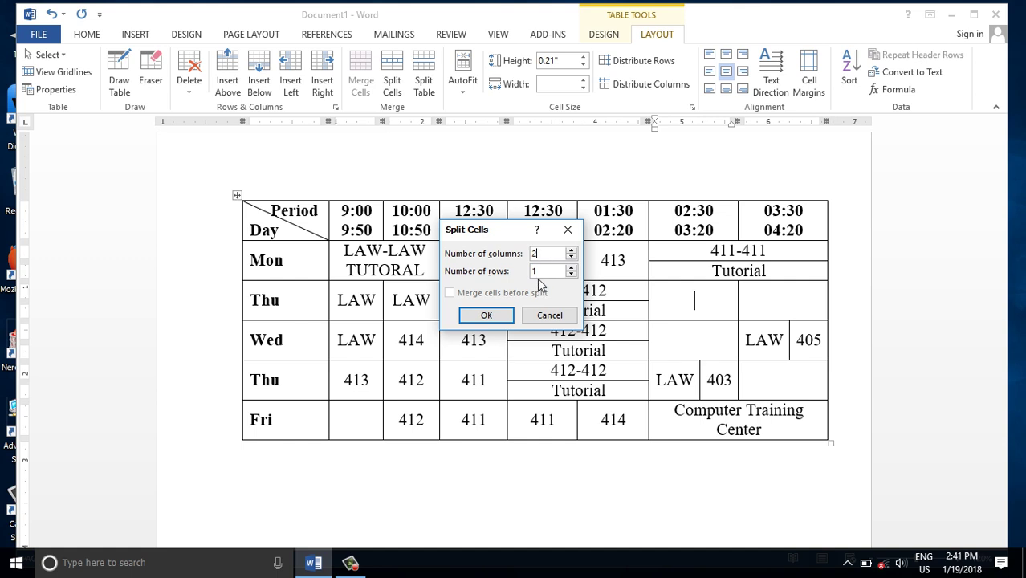
{"action": "left_click", "coordinate": [496, 315]}
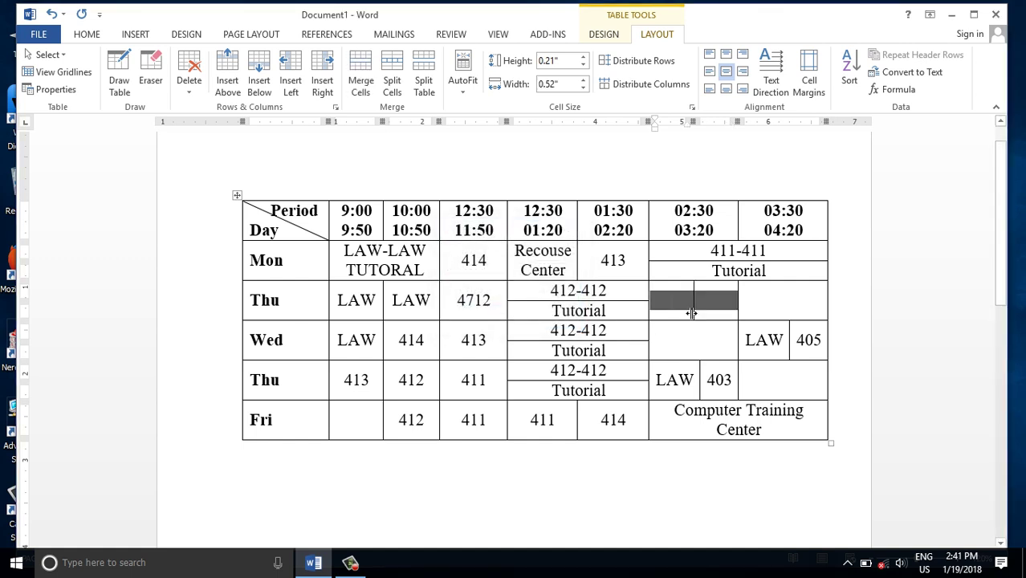
{"action": "left_click", "coordinate": [691, 313]}
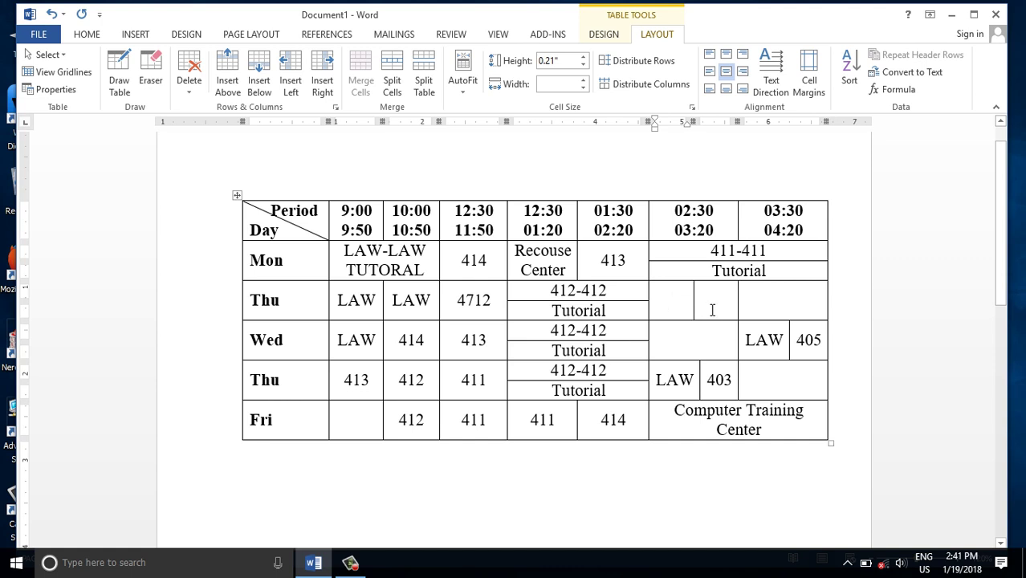
{"action": "key", "text": "ctrl+z"}
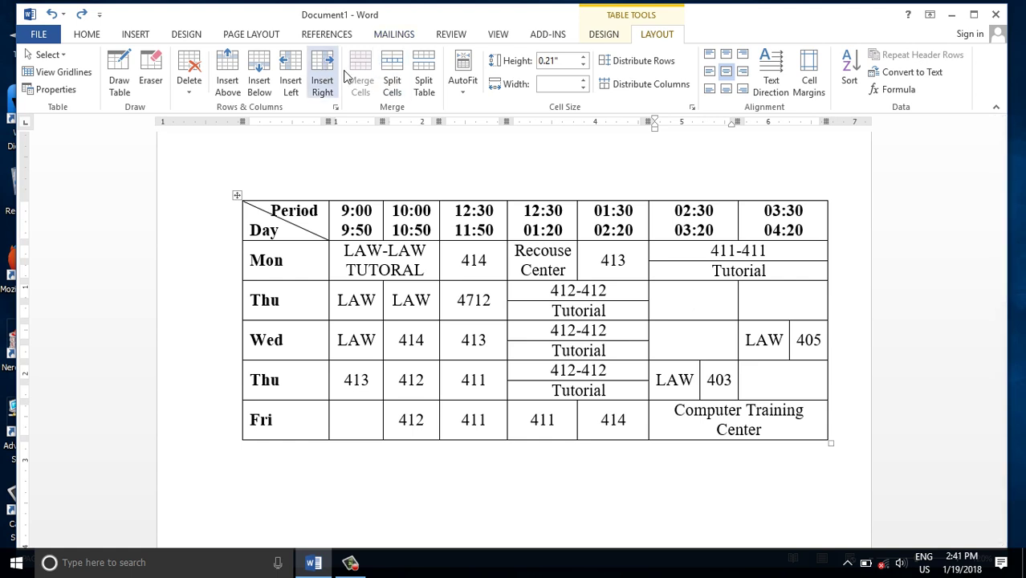
{"action": "left_click", "coordinate": [393, 76]}
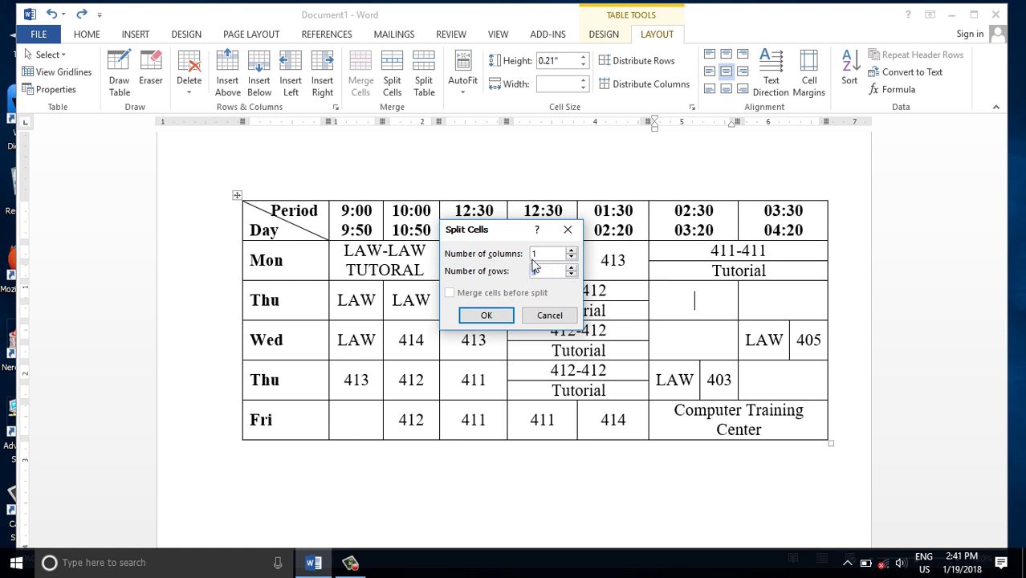
{"action": "left_click", "coordinate": [475, 318]}
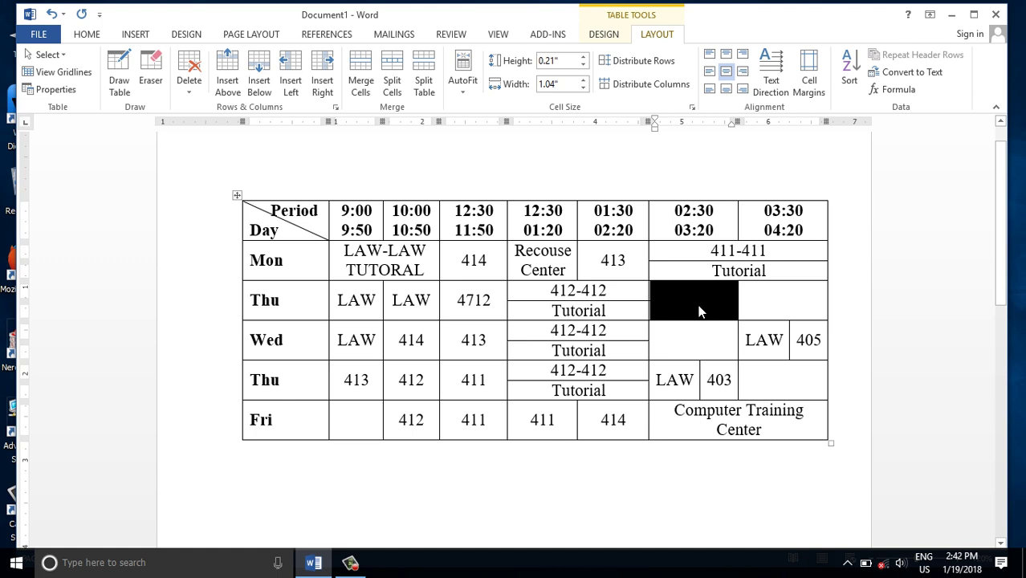
{"action": "left_click", "coordinate": [700, 326]}
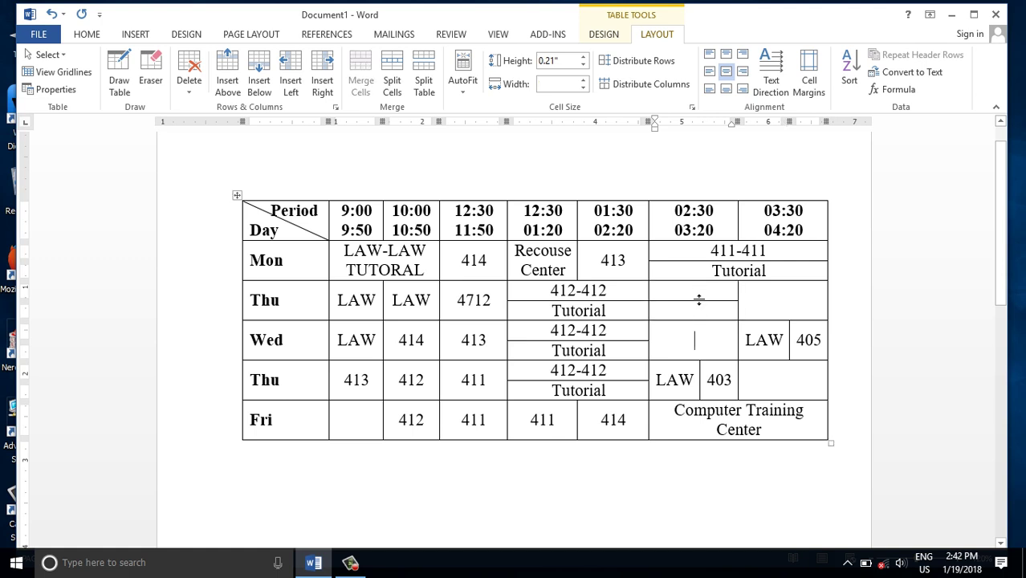
{"action": "left_click", "coordinate": [700, 299]}
{"action": "key", "text": "ctrl+z"}
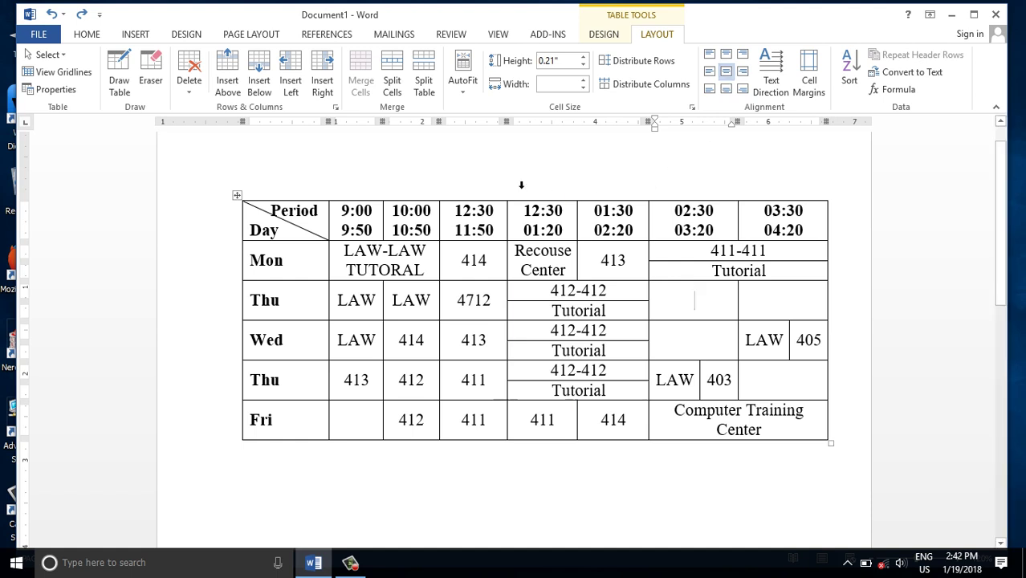
{"action": "left_click_drag", "start_coordinate": [341, 215], "coordinate": [765, 429]}
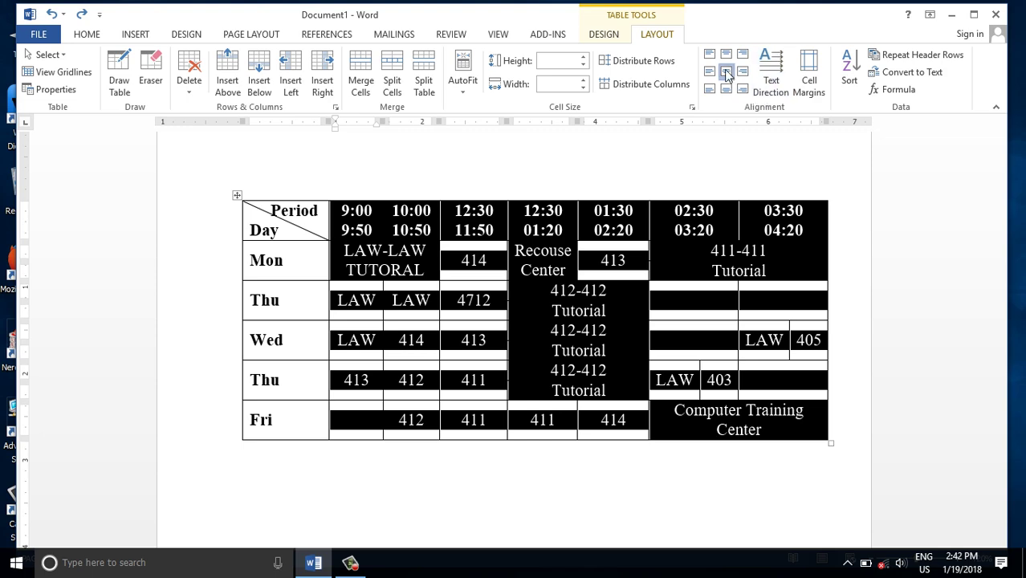
{"action": "left_click", "coordinate": [726, 72]}
{"action": "left_click", "coordinate": [710, 73]}
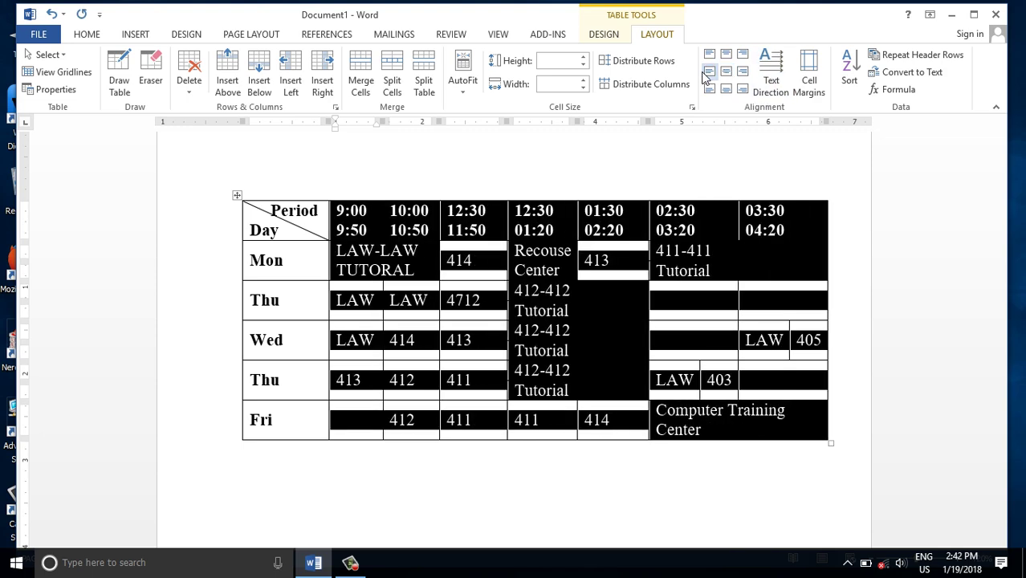
{"action": "left_click", "coordinate": [723, 90]}
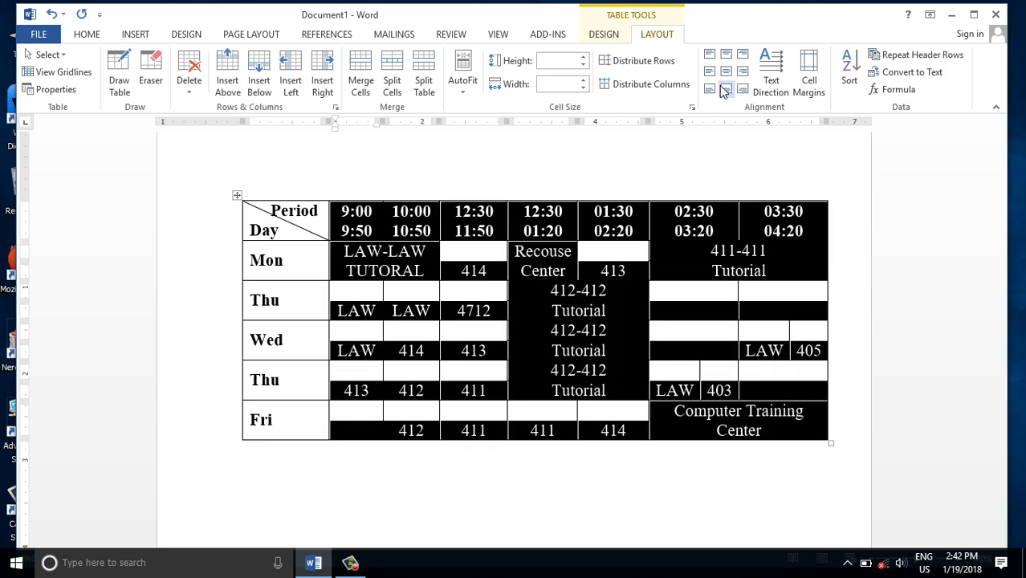
{"action": "left_click", "coordinate": [726, 74]}
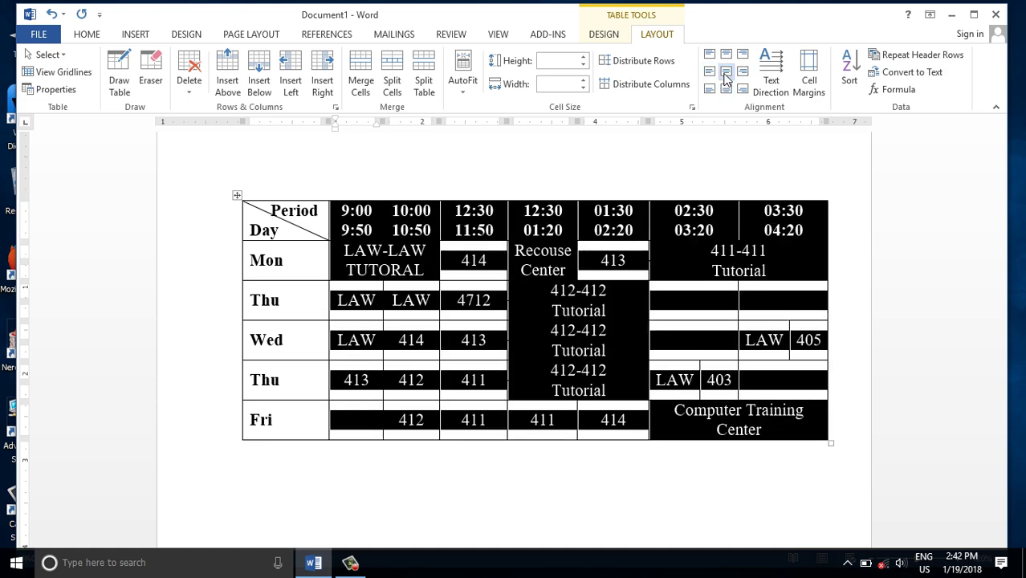
{"action": "left_click", "coordinate": [743, 73]}
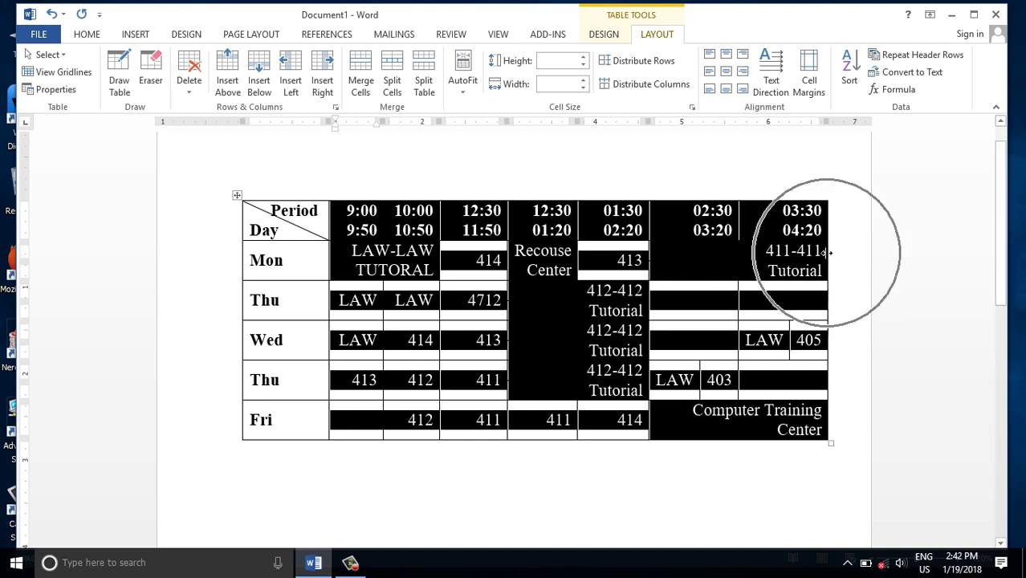
{"action": "left_click", "coordinate": [726, 92]}
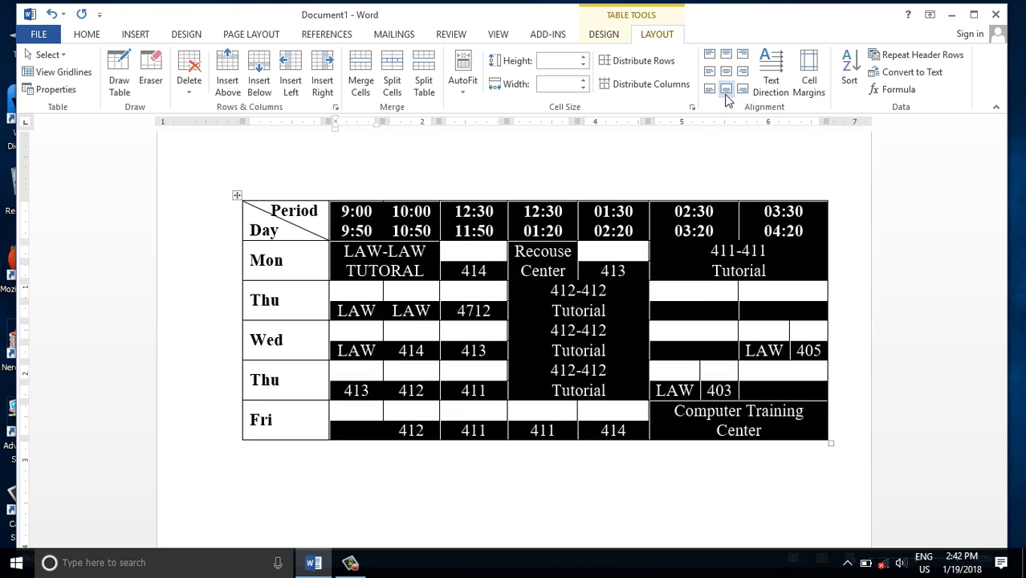
{"action": "left_click", "coordinate": [726, 72]}
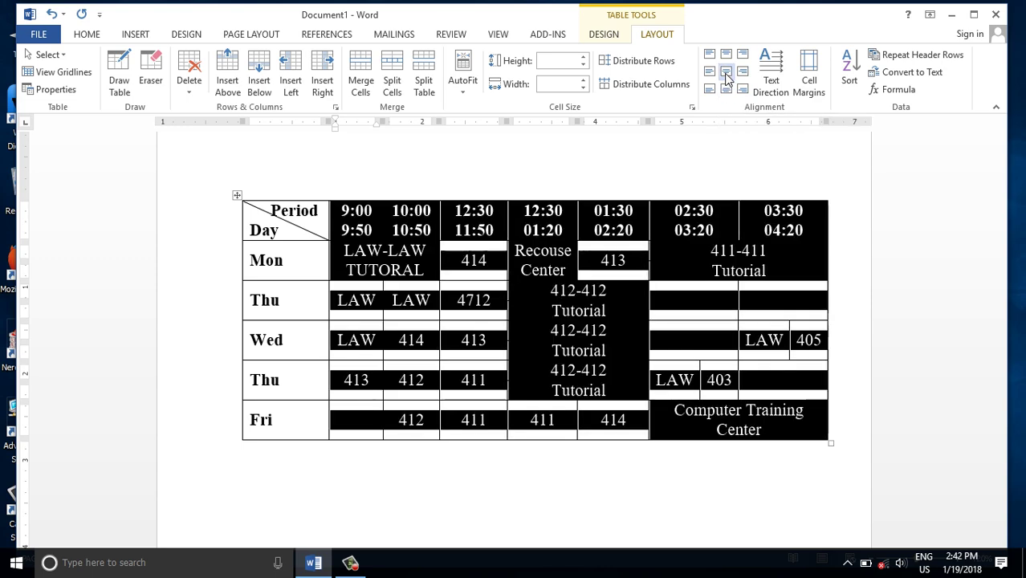
{"action": "left_click", "coordinate": [726, 74]}
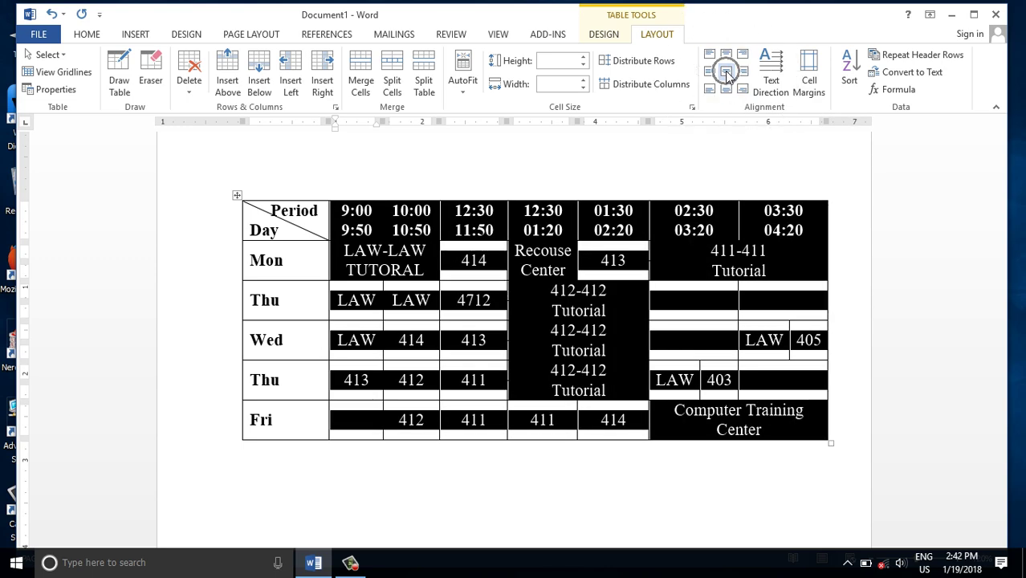
{"action": "left_click", "coordinate": [443, 386]}
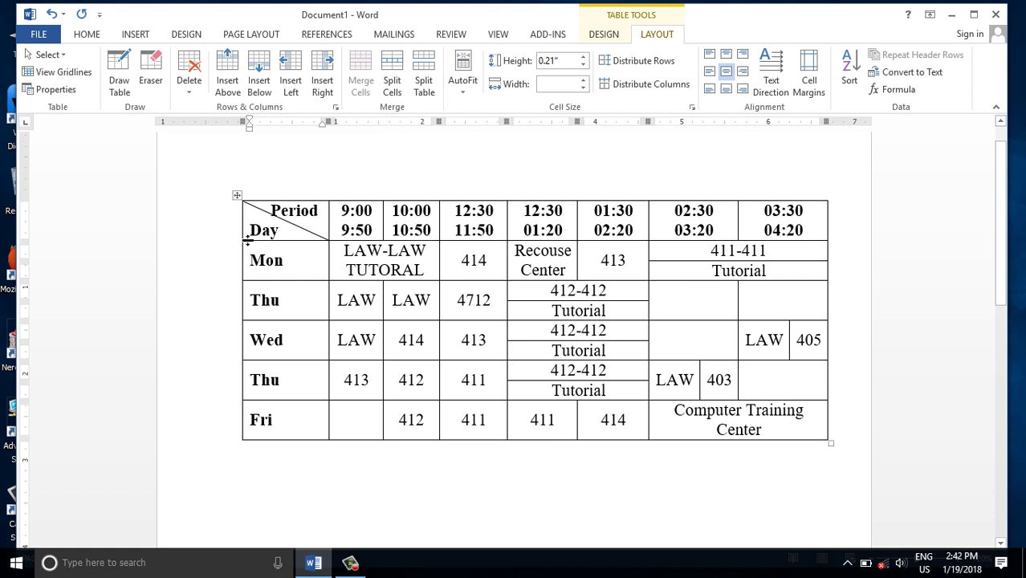
Drag the border below the Period/Day header row down to make it slightly taller.
{"action": "mouse_move", "coordinate": [245, 242]}
{"action": "left_mouse_down"}
{"action": "mouse_move", "coordinate": [254, 233]}
{"action": "mouse_move", "coordinate": [258, 241]}
{"action": "left_mouse_up"}
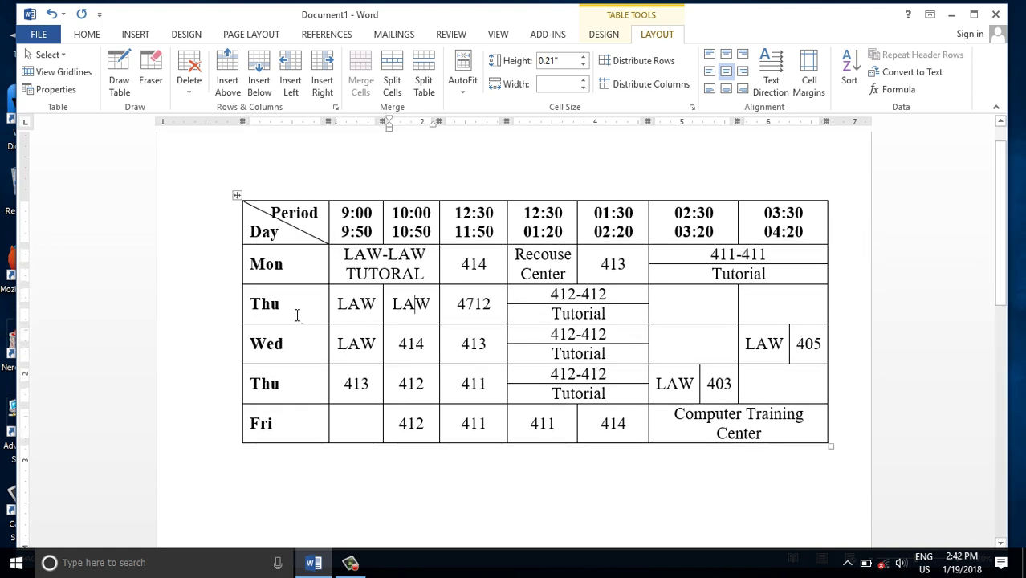
{"action": "left_click", "coordinate": [351, 384]}
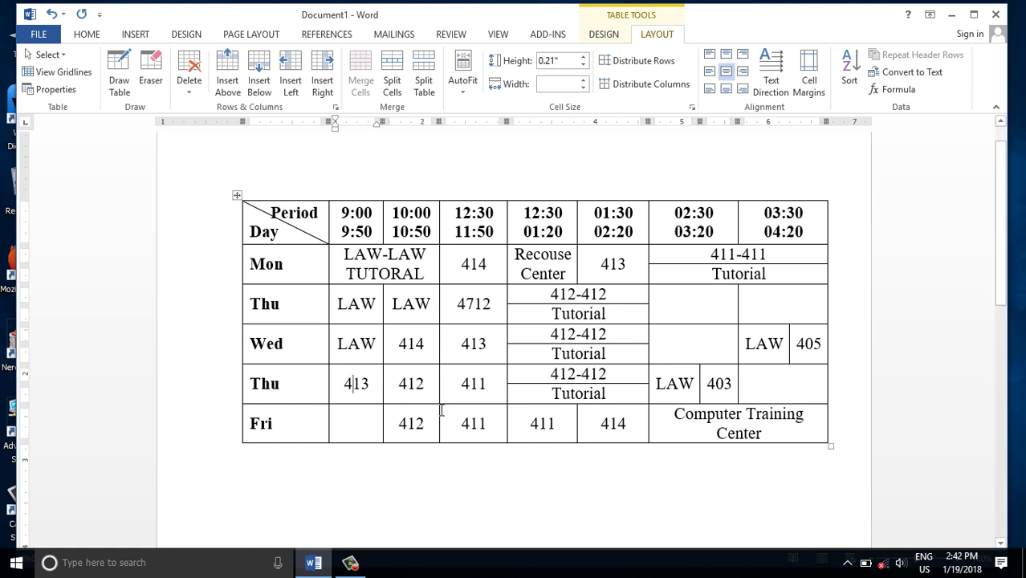
{"action": "left_click", "coordinate": [463, 423]}
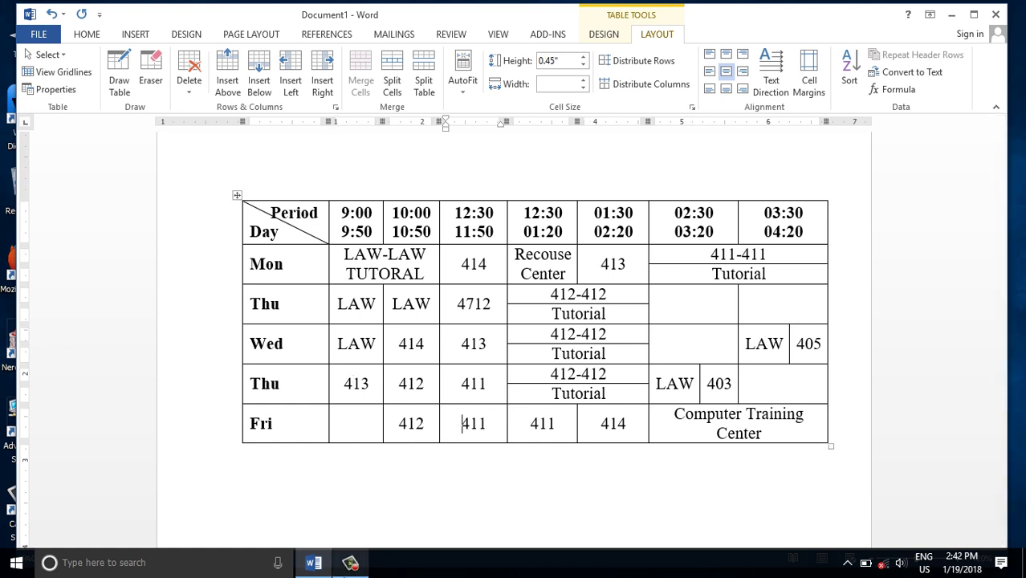
{"action": "mouse_move", "coordinate": [349, 561]}
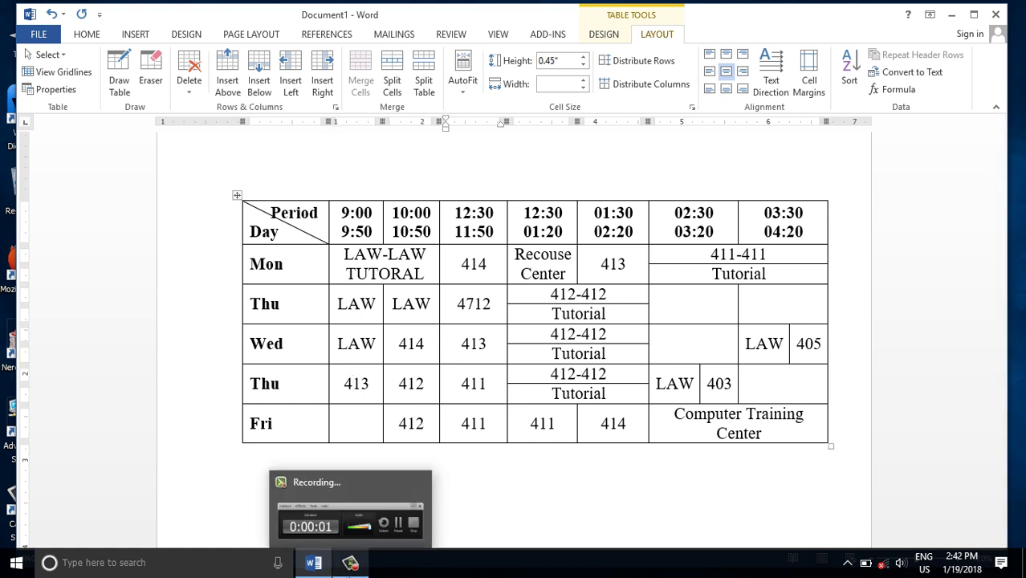
{"action": "left_click", "coordinate": [350, 562]}
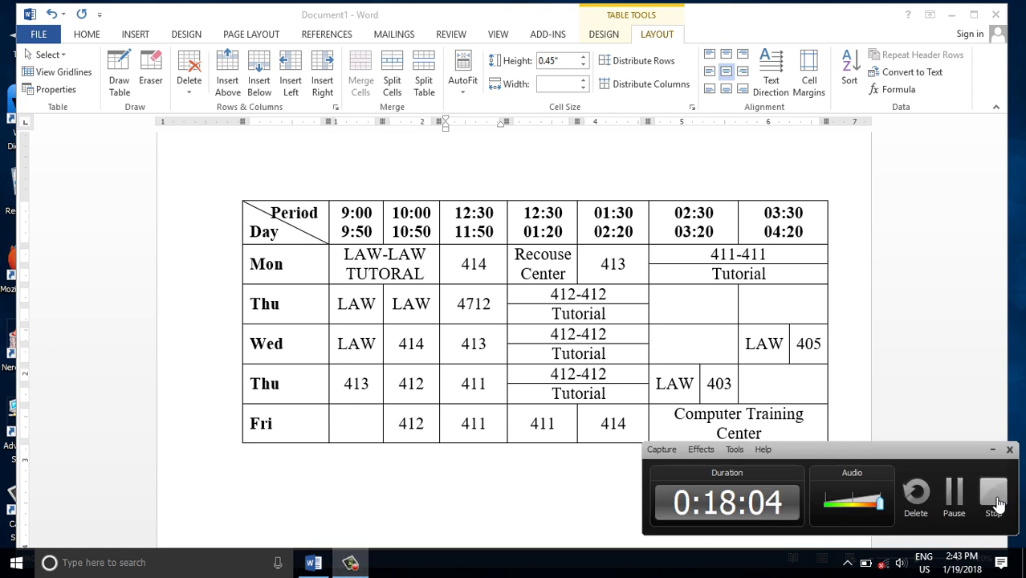